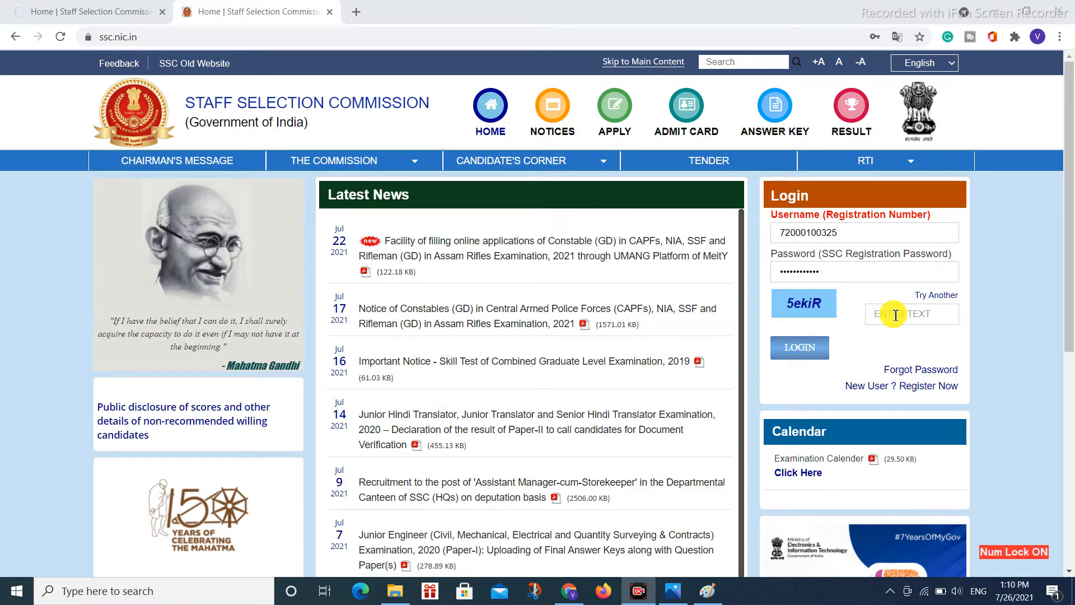
- Enter the displayed captcha text in the login form and log in to the candidate account
left_click(895, 315)
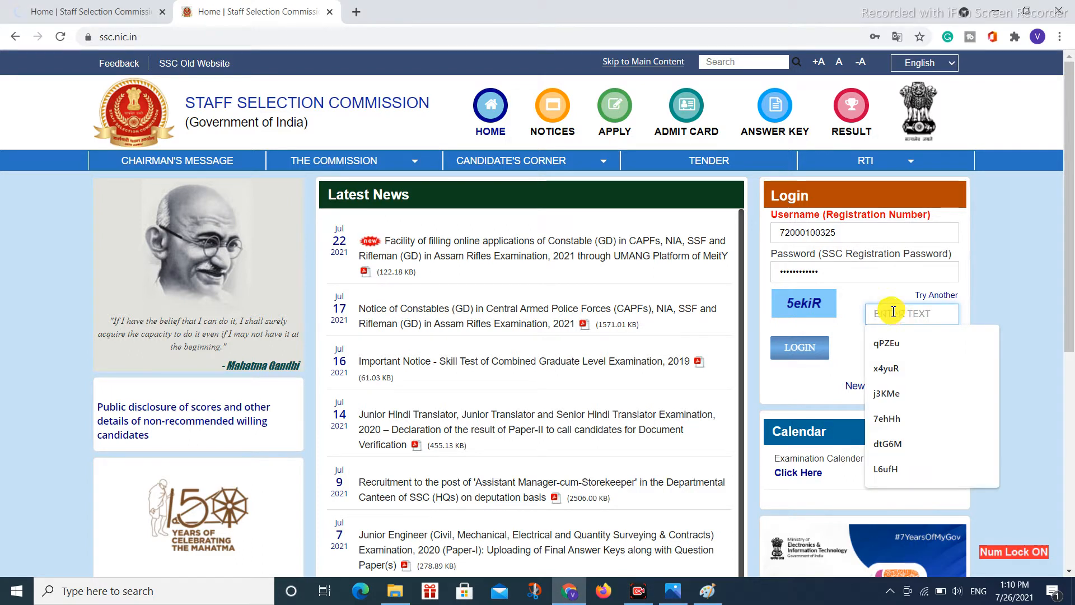
type("5")
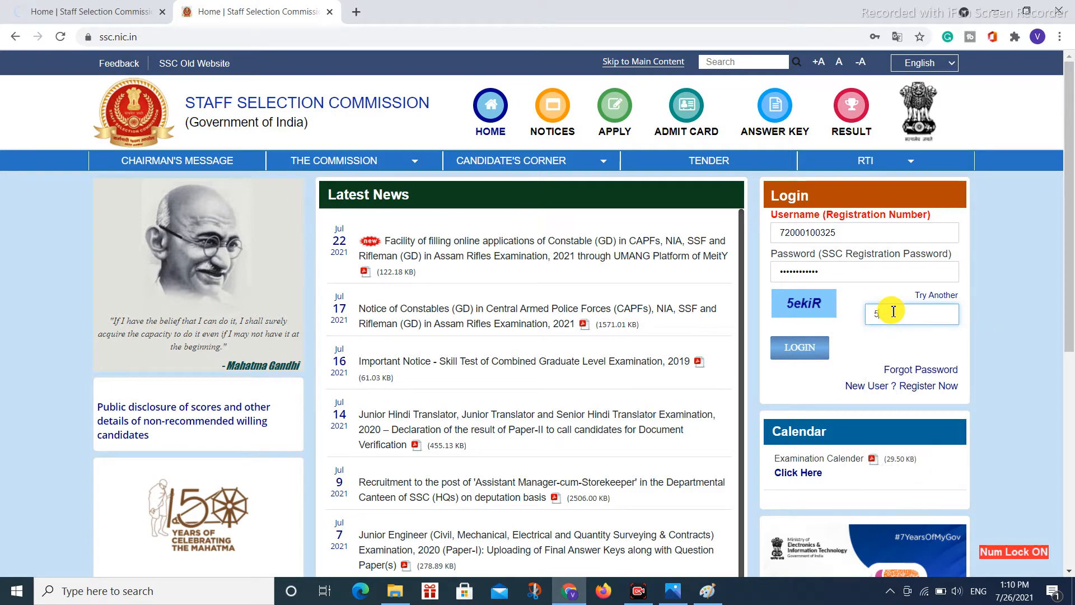
type("ekir")
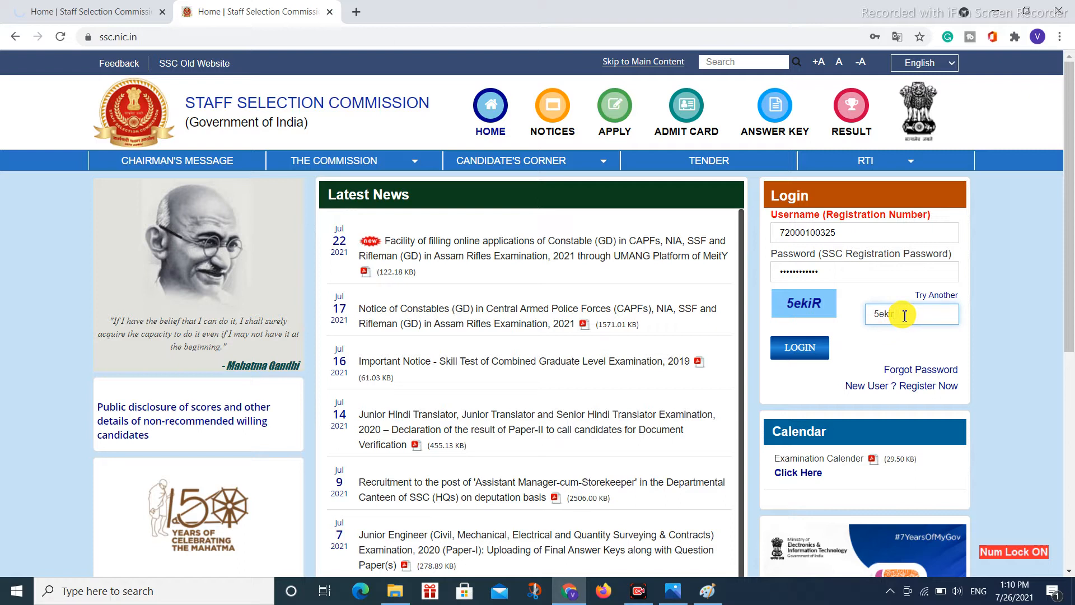
key("BackSpace")
key("Caps_Lock")
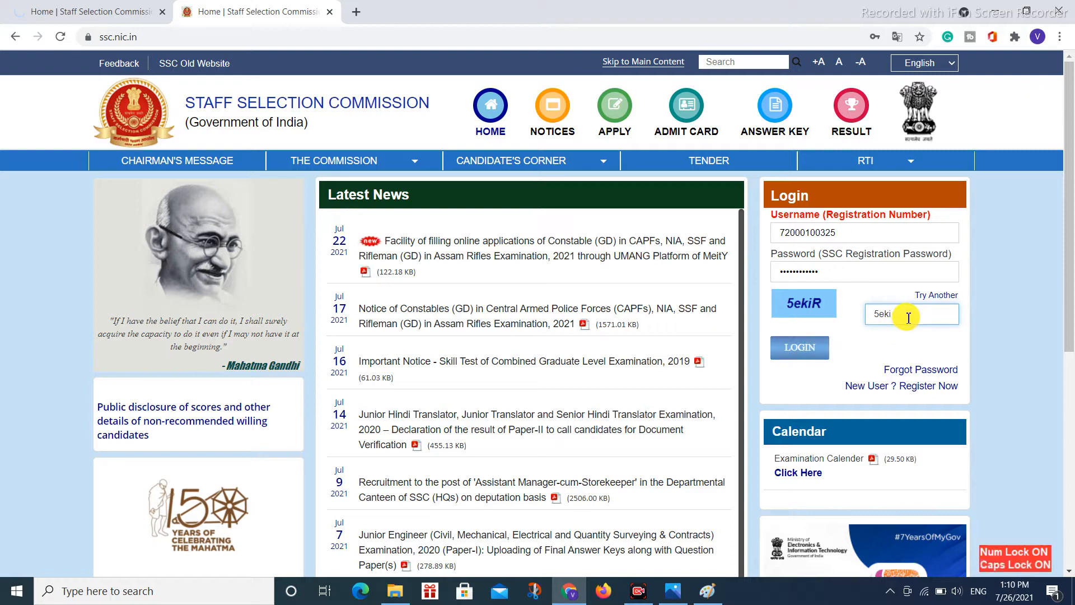
type("R")
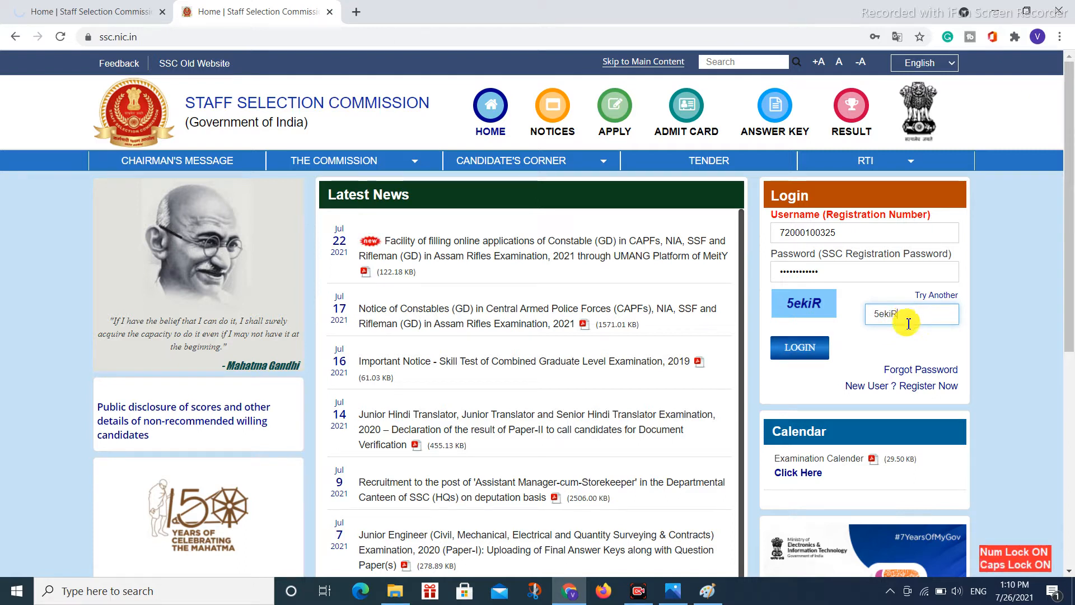
left_click(800, 358)
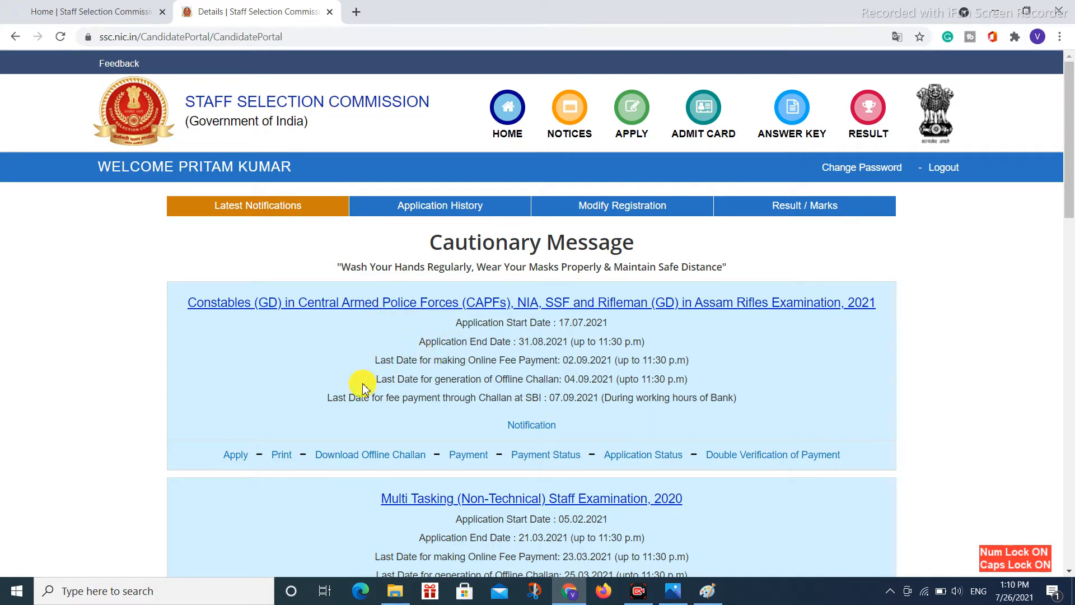
- Open the application form for the Constables (GD) in CAPFs Examination, 2021, and review the pre-filled candidate details
left_click(232, 459)
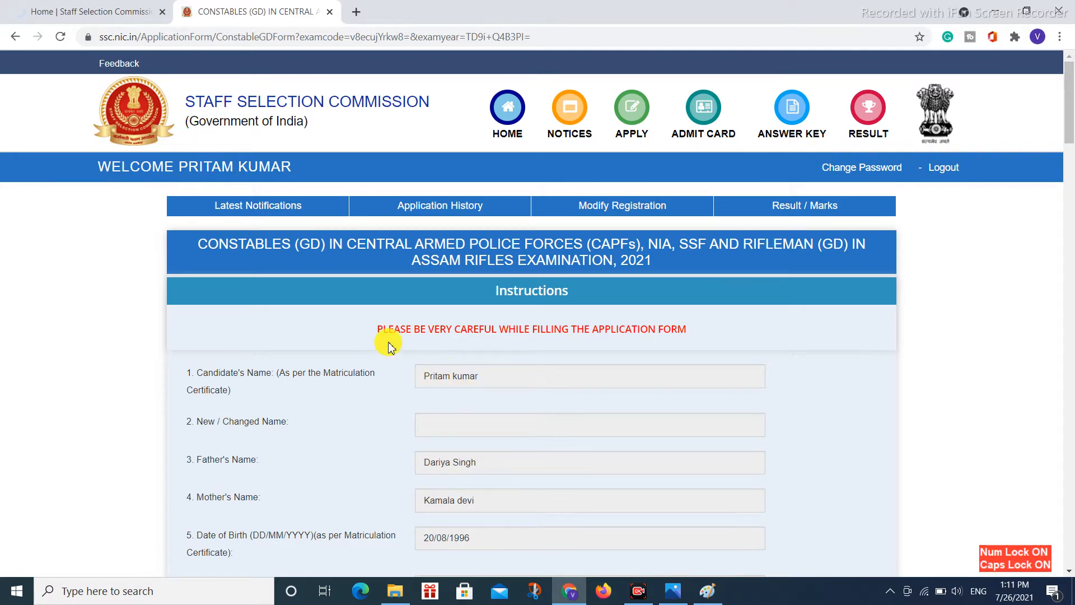
scroll(388, 343, "down", 1)
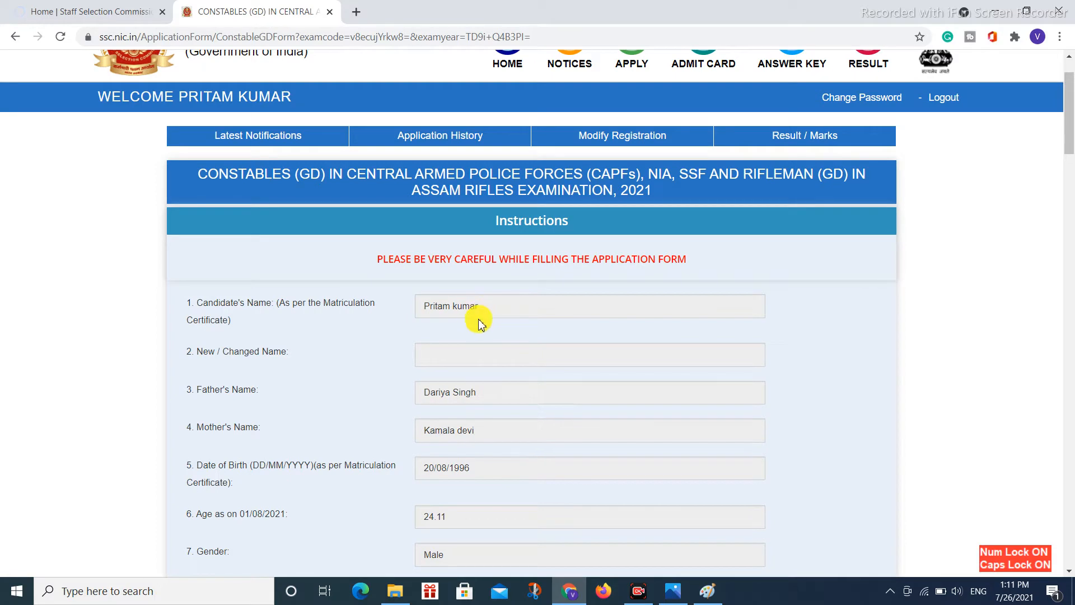
scroll(389, 318, "down", 2)
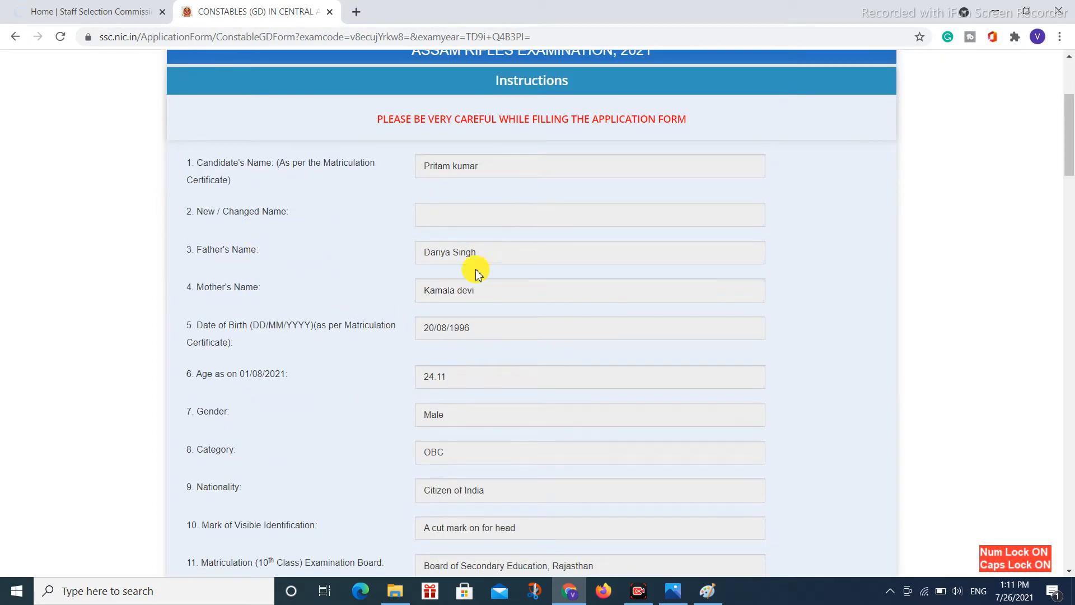
scroll(319, 355, "down", 3)
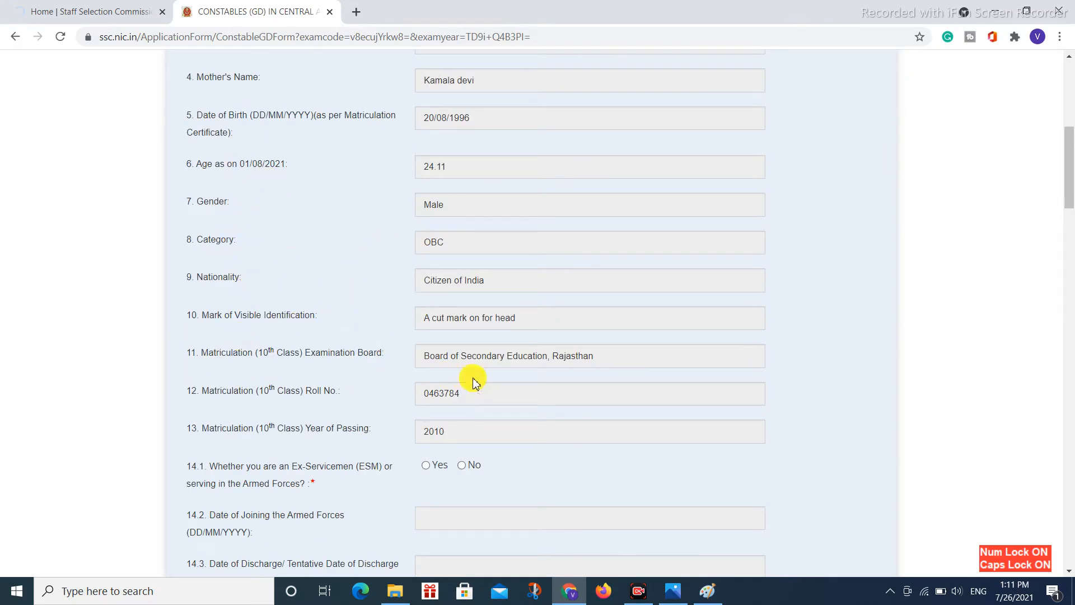
scroll(365, 427, "down", 1)
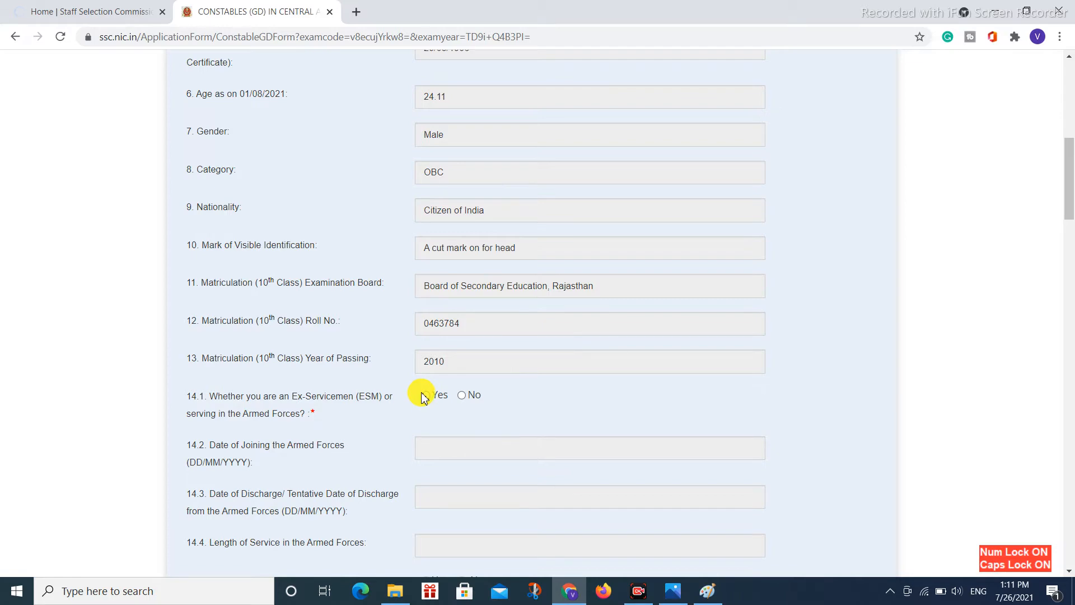
scroll(424, 397, "up", 4)
scroll(423, 392, "down", 5)
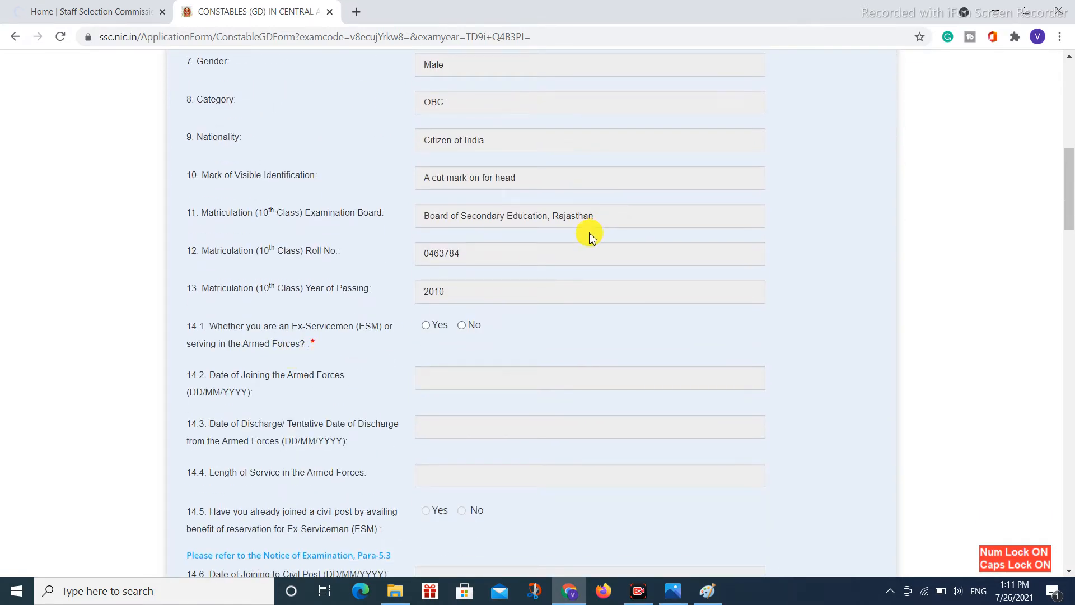
scroll(511, 162, "up", 6)
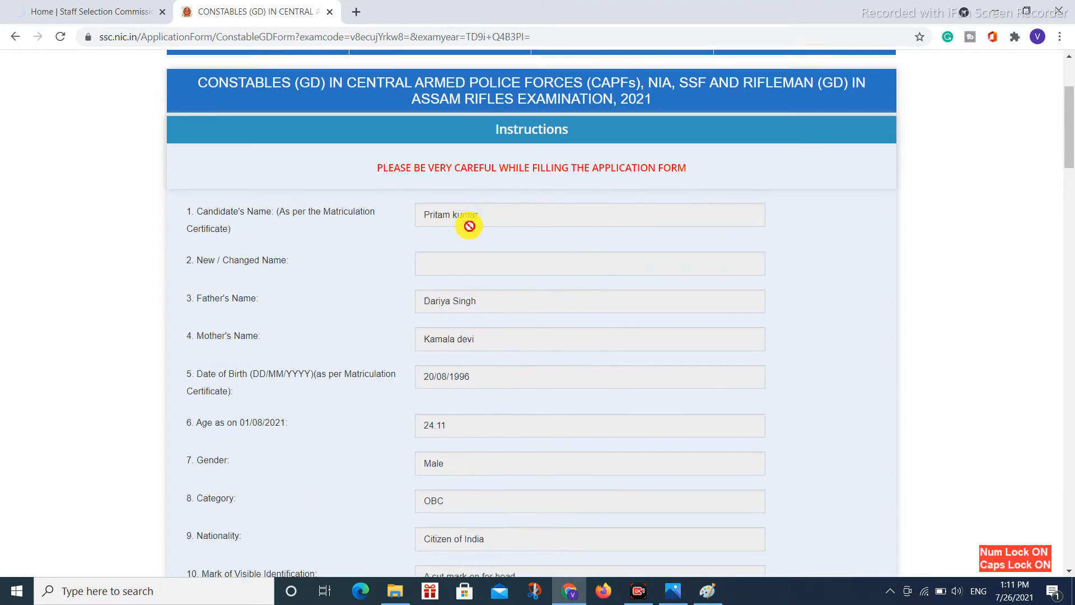
- Answer No to question 14.1 about being an Ex-Serviceman or serving in the Armed Forces
scroll(469, 224, "down", 3)
scroll(469, 226, "down", 6)
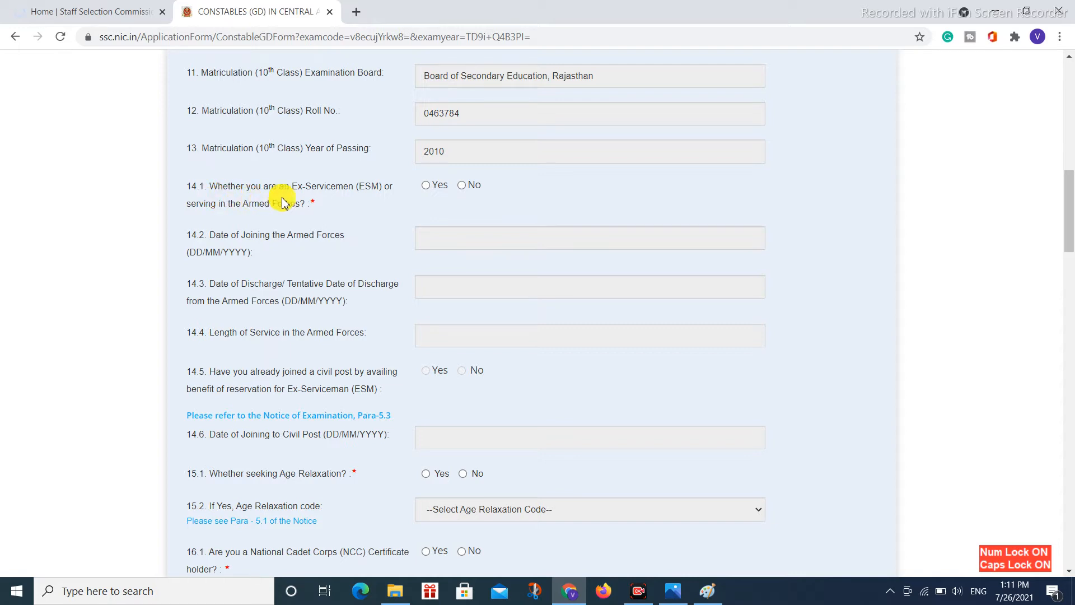
left_click(463, 188)
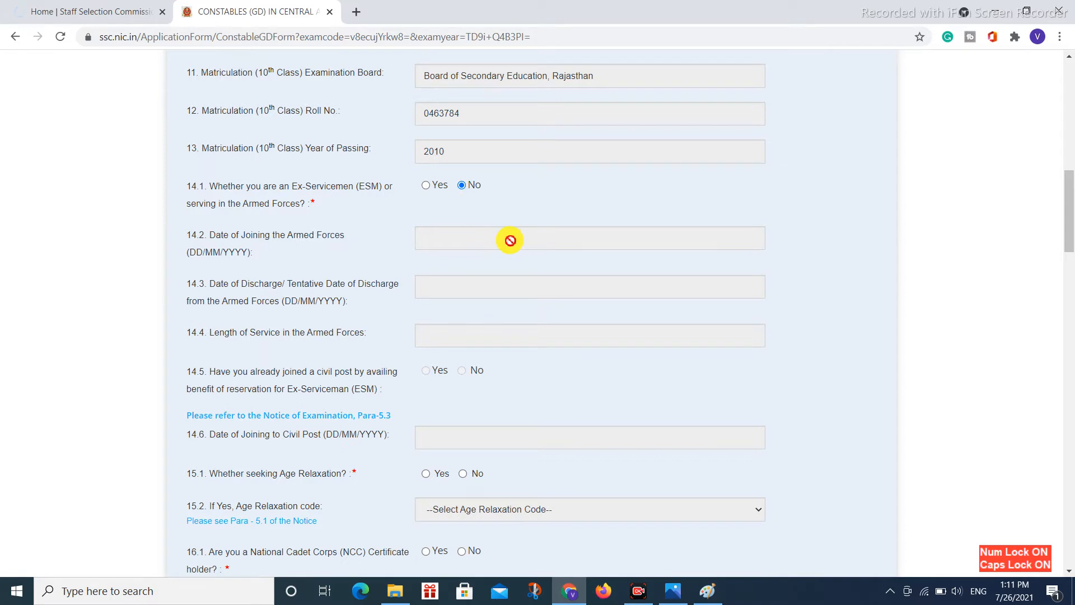
- Claim age relaxation with code 02-OBC and answer No to holding an NCC certificate
scroll(502, 238, "down", 1)
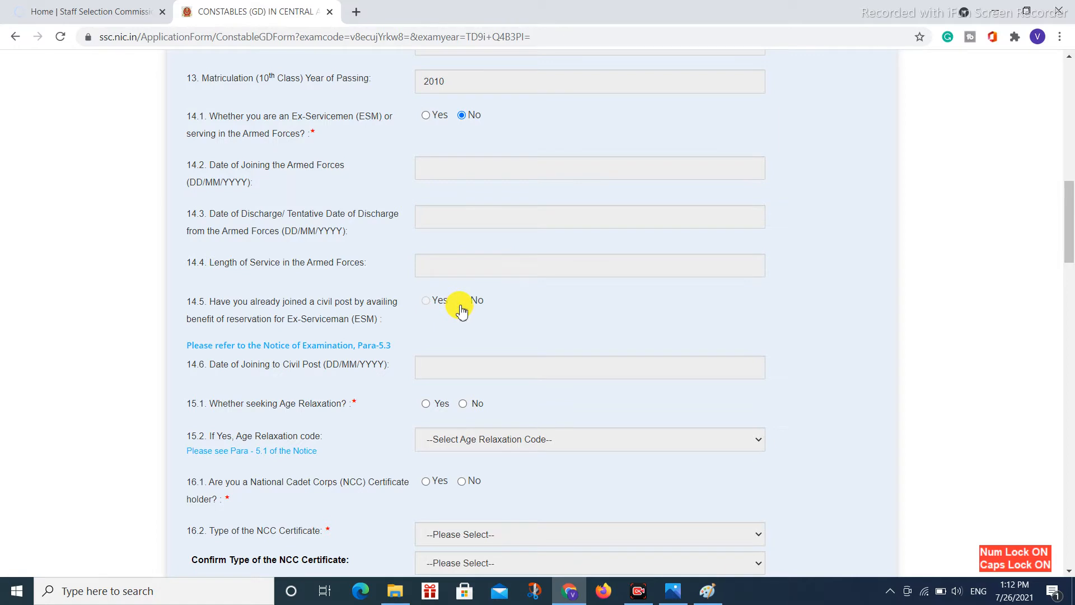
scroll(459, 308, "down", 1)
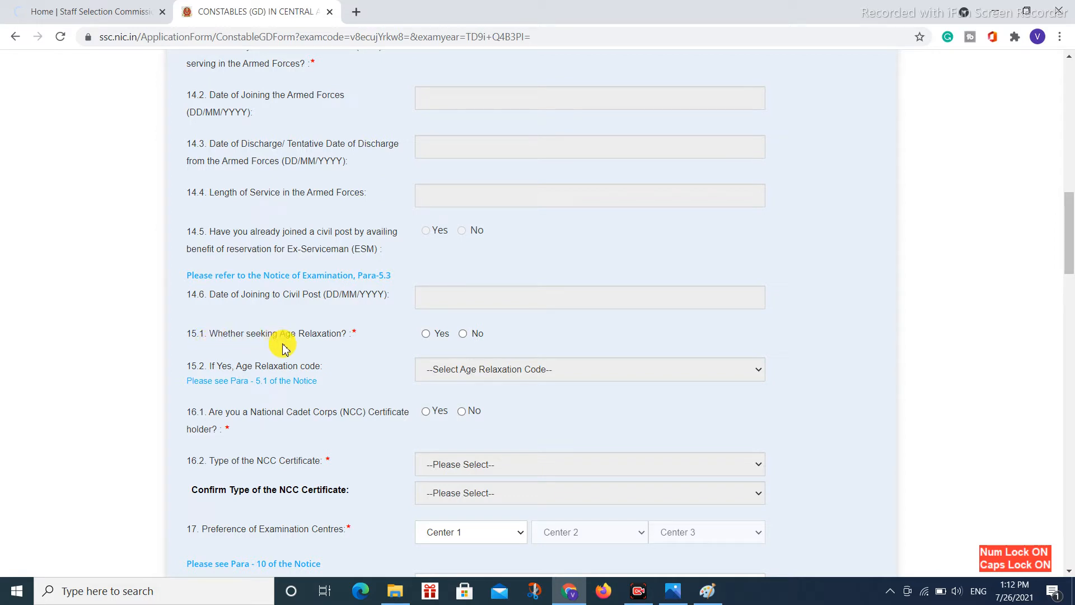
left_click(426, 335)
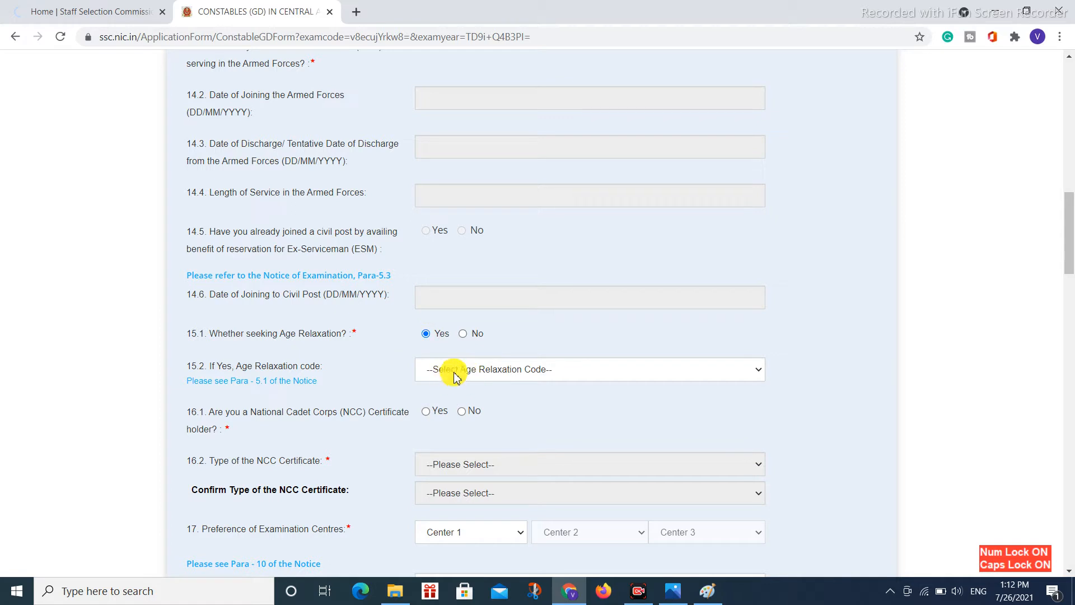
left_click(493, 372)
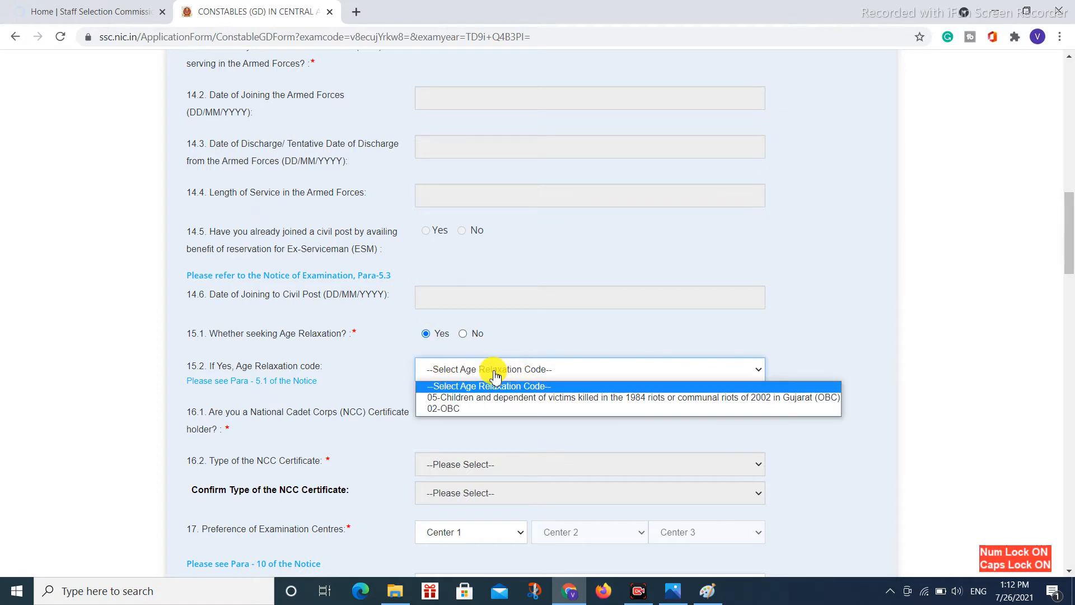
left_click(462, 411)
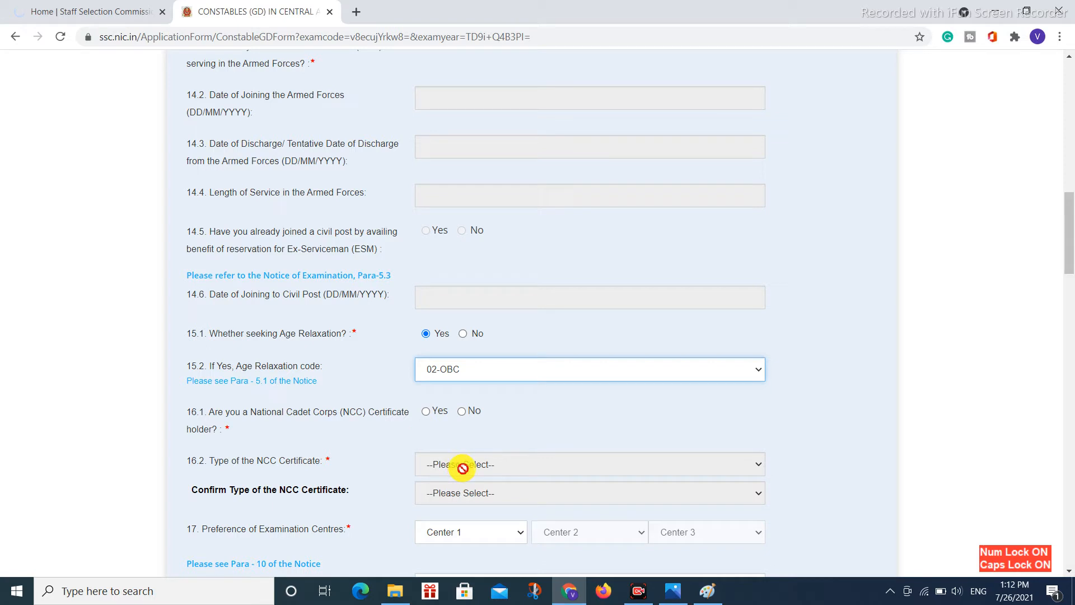
left_click(463, 417)
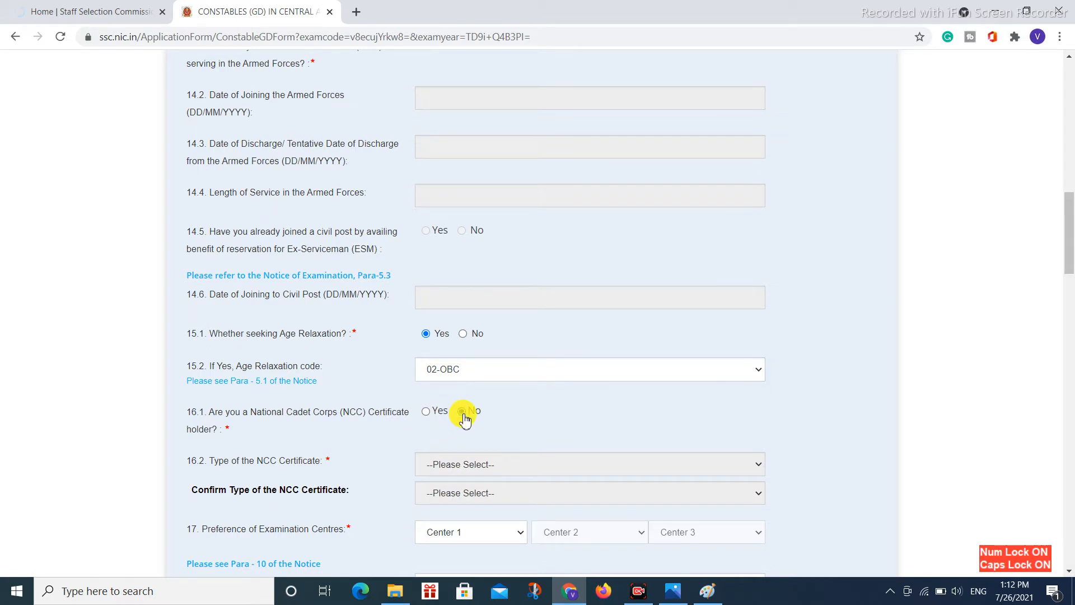
- Set the examination centre preferences to NR-Ajmer(2401), NR-Bikaner(2404) and NR-Jaipur(2405), in that order
scroll(486, 414, "down", 3)
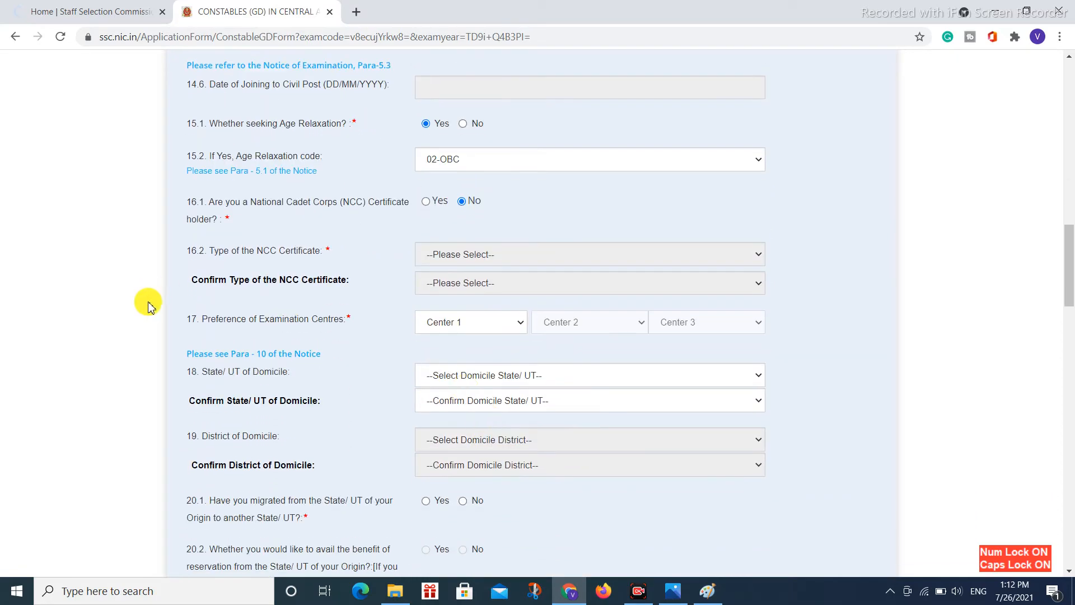
left_click(465, 323)
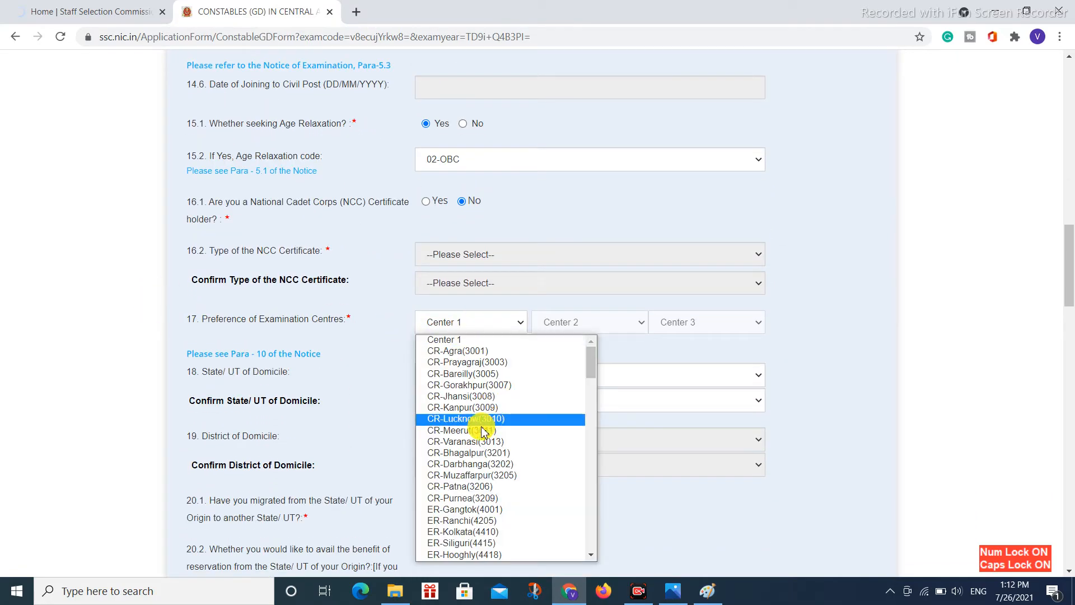
scroll(482, 431, "down", 14)
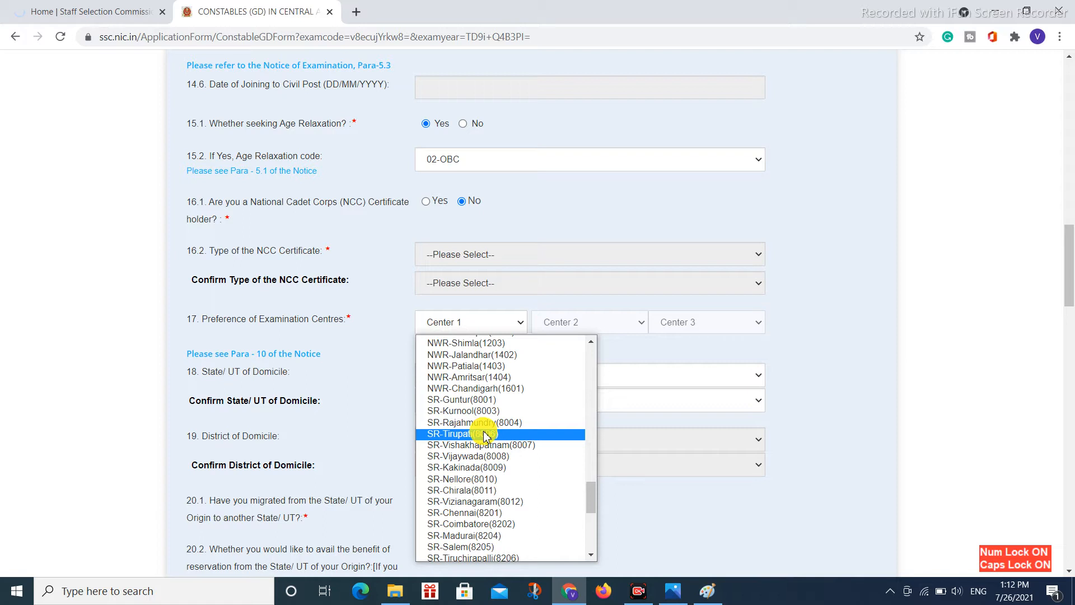
scroll(476, 442, "down", 5)
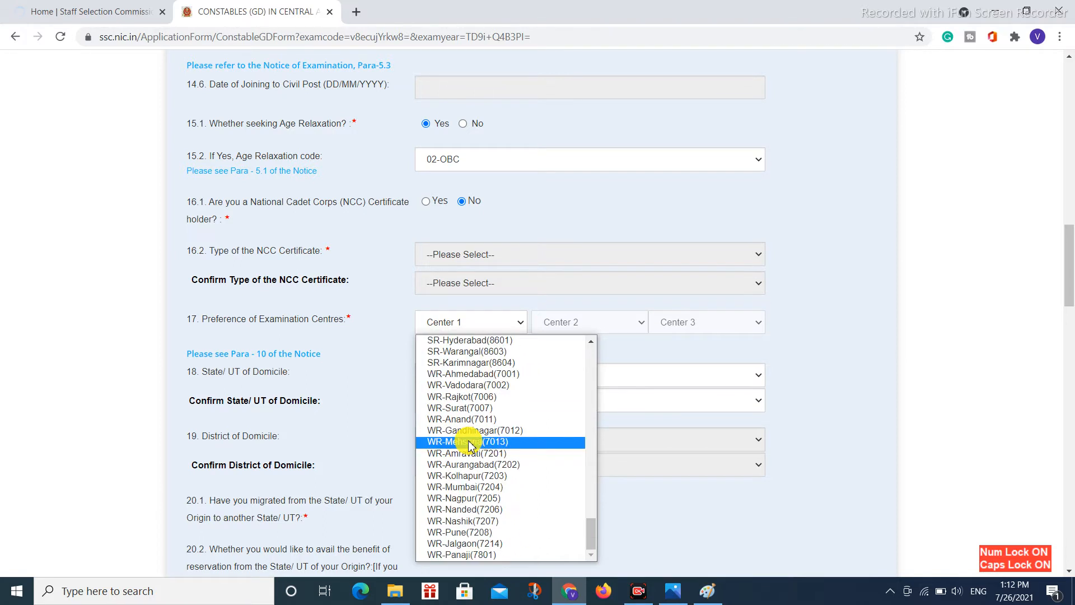
scroll(471, 447, "up", 5)
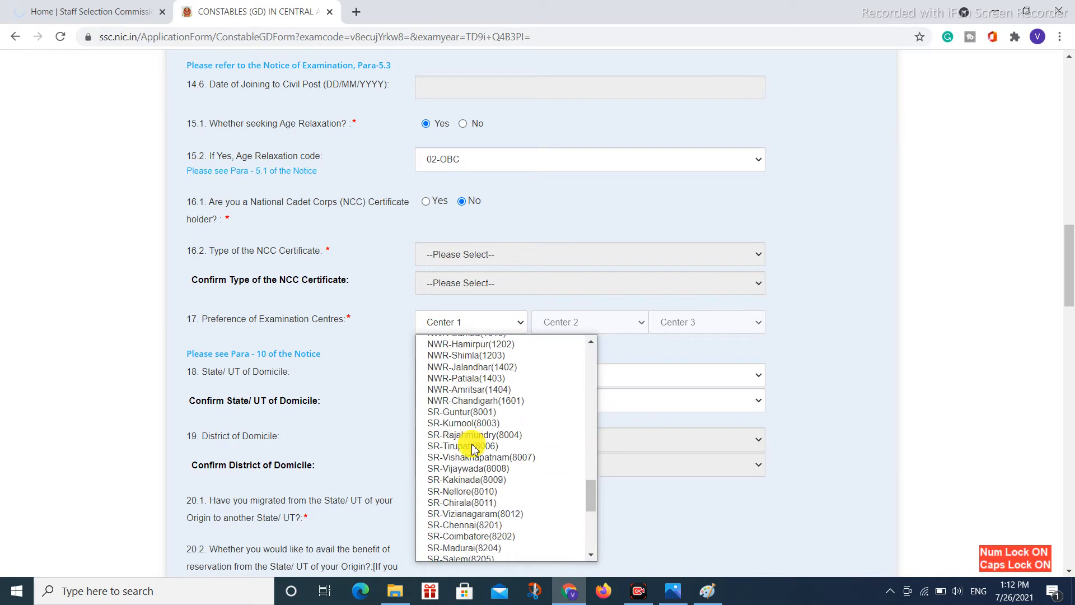
scroll(472, 447, "up", 4)
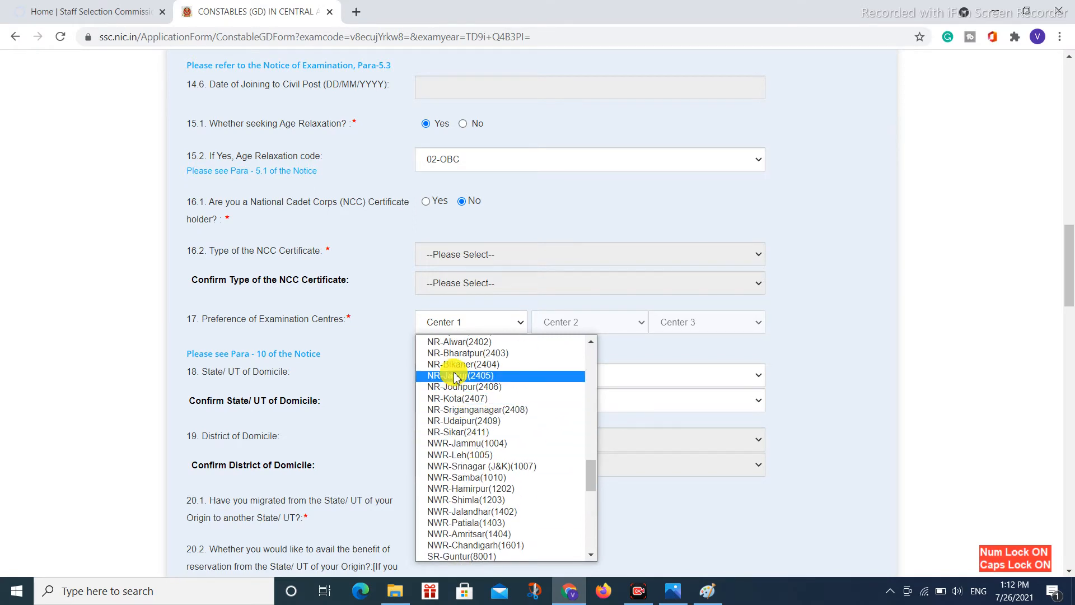
scroll(457, 381, "up", 4)
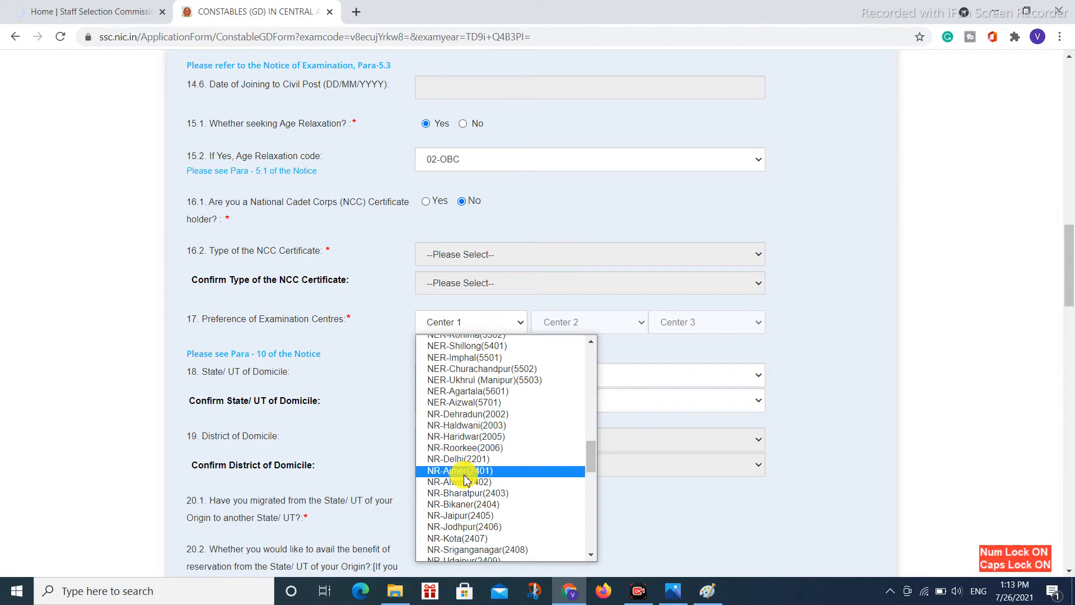
left_click(463, 473)
left_click(591, 324)
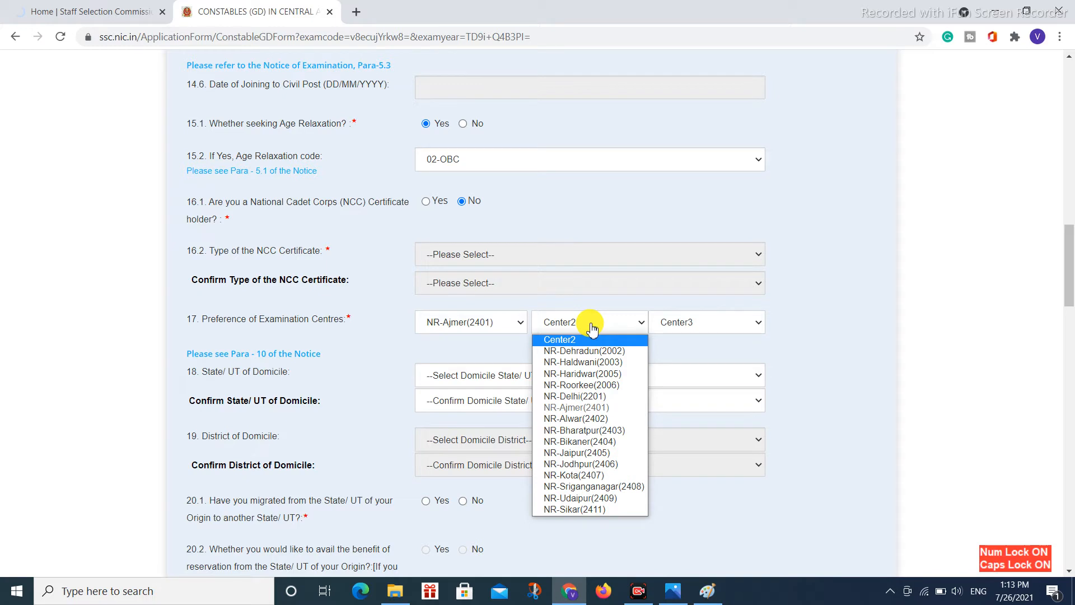
left_click(582, 442)
left_click(677, 321)
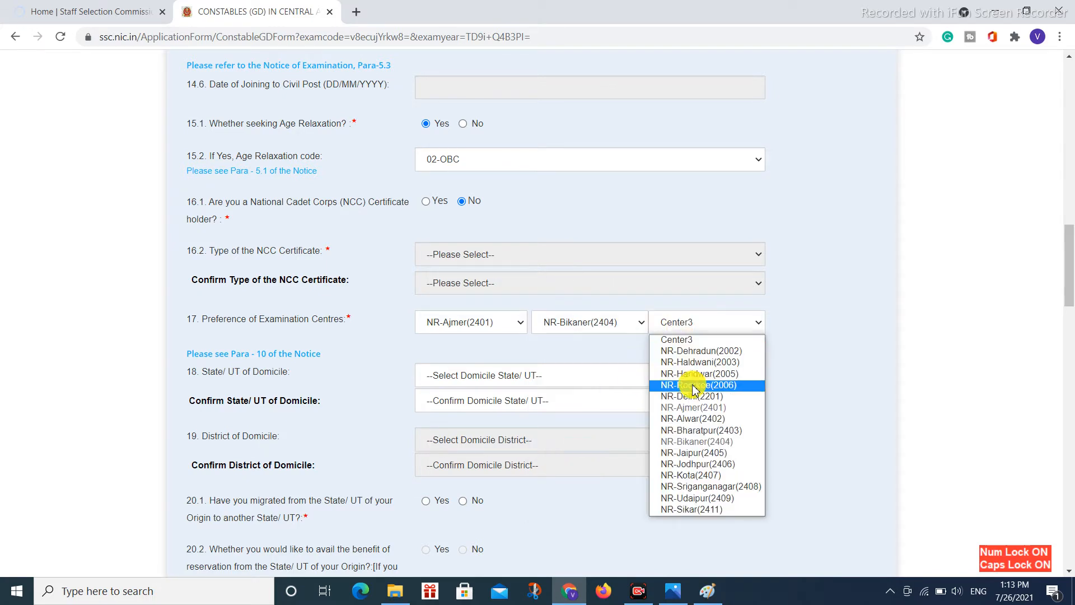
left_click(692, 451)
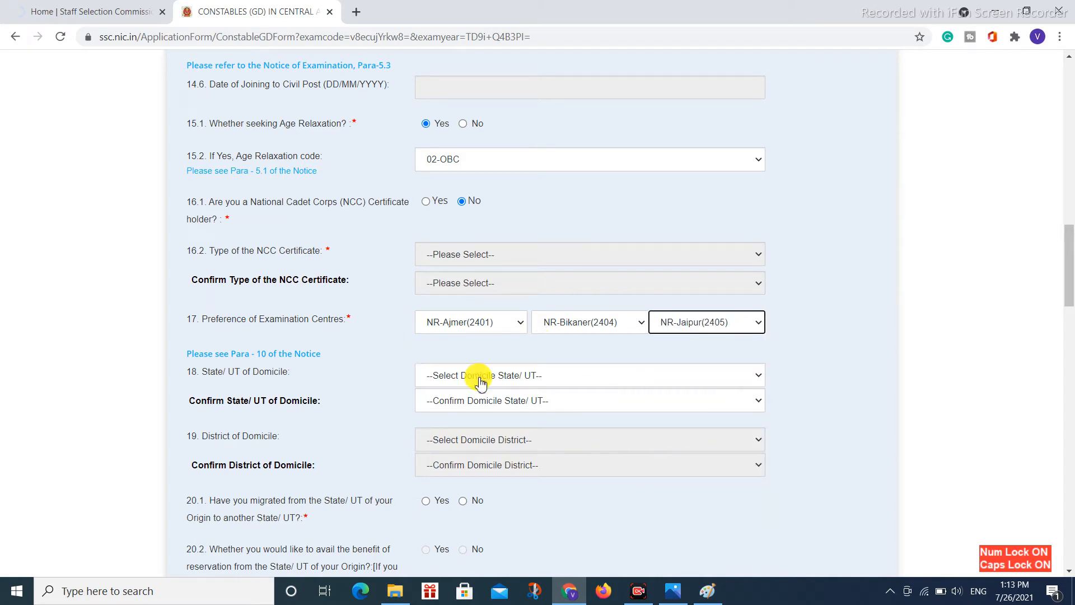
- Set and confirm the State/UT of Domicile as Rajasthan in question 18
left_click(522, 383)
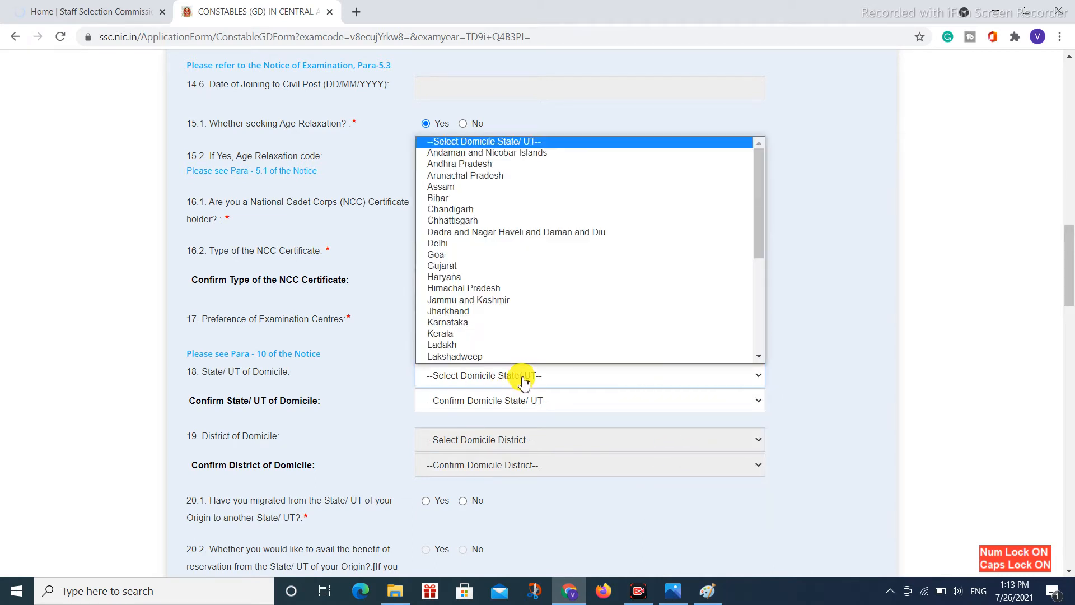
scroll(517, 263, "down", 4)
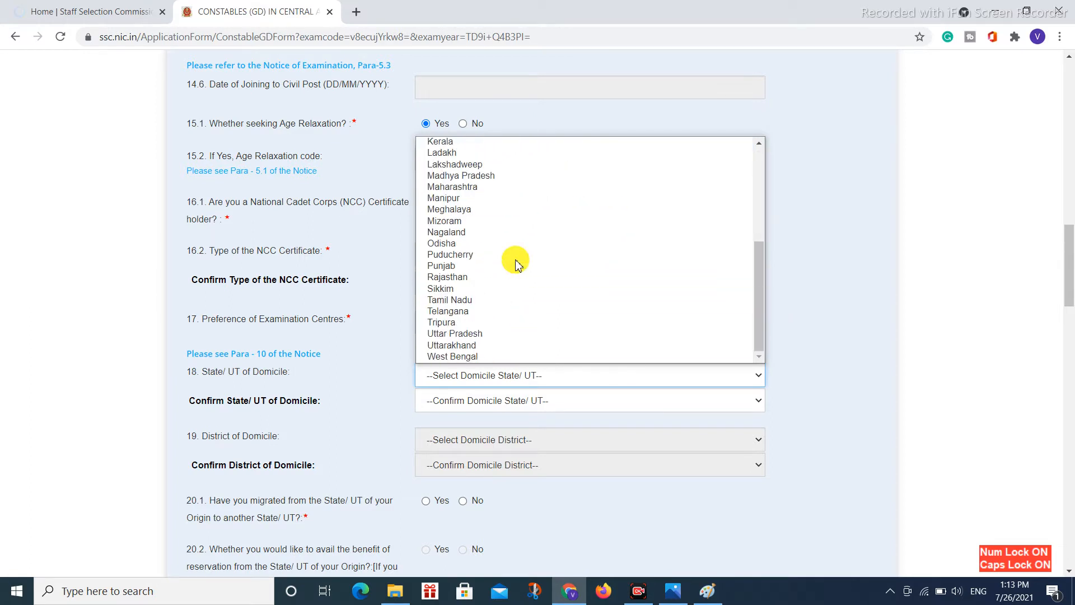
left_click(472, 280)
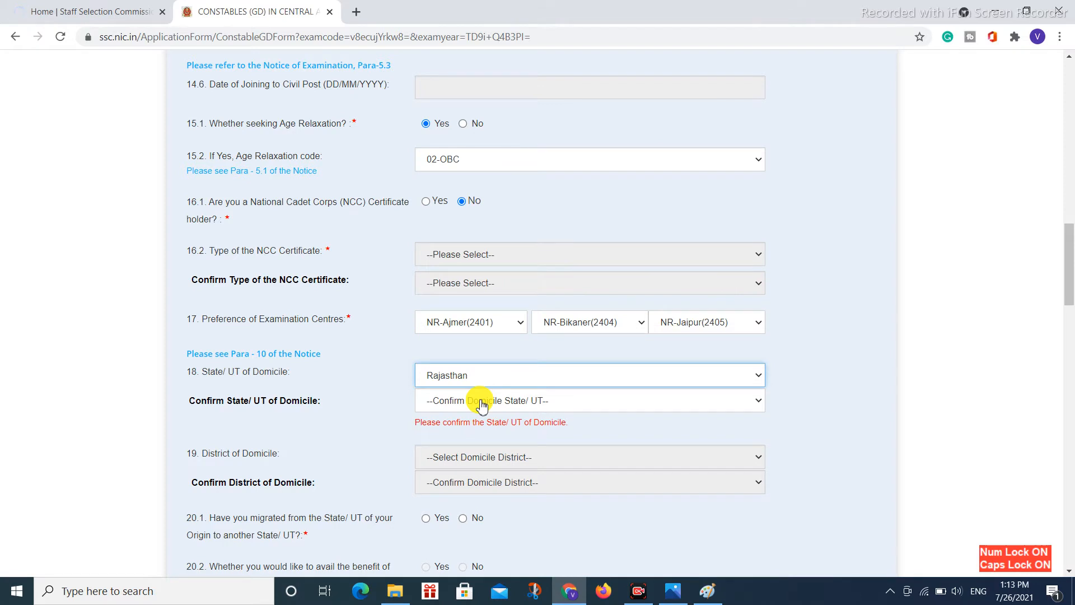
left_click(480, 404)
scroll(492, 300, "down", 4)
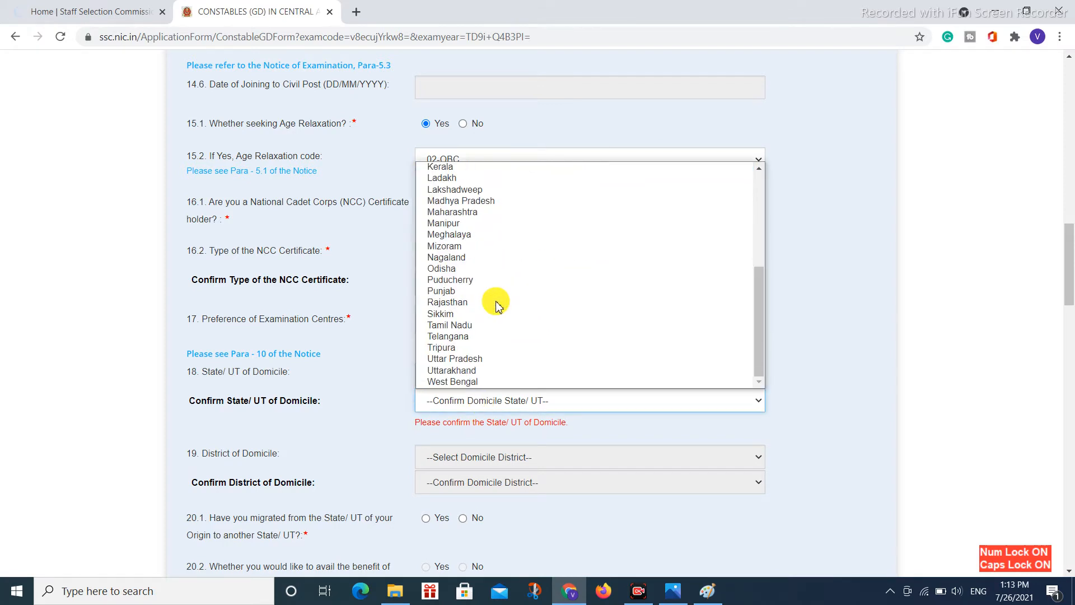
left_click(468, 304)
- Set and confirm the District of Domicile as Jhunjhunu in question 19
scroll(374, 354, "down", 2)
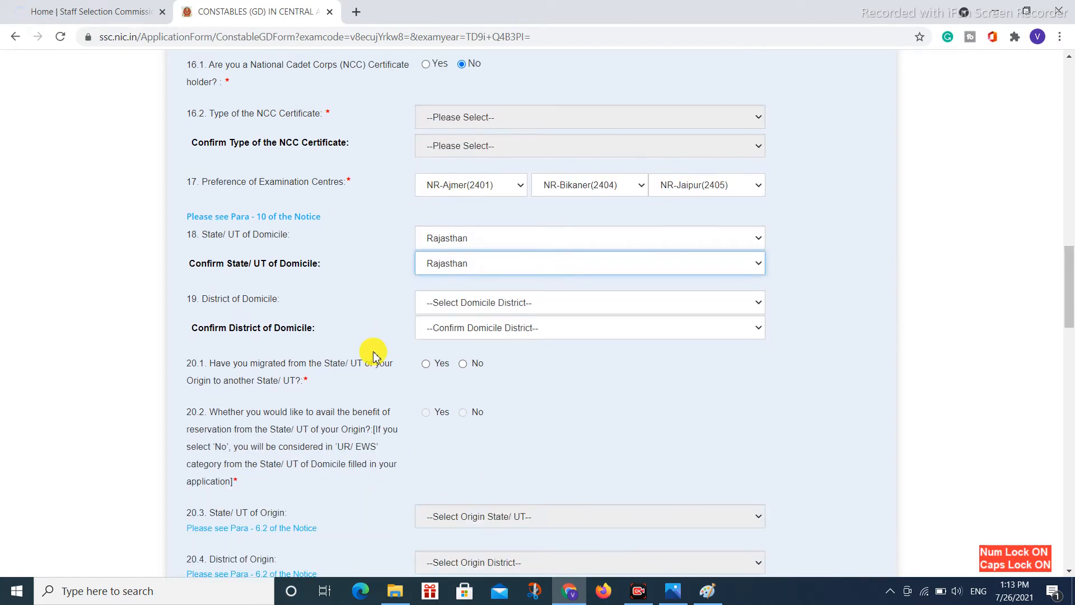
left_click(577, 301)
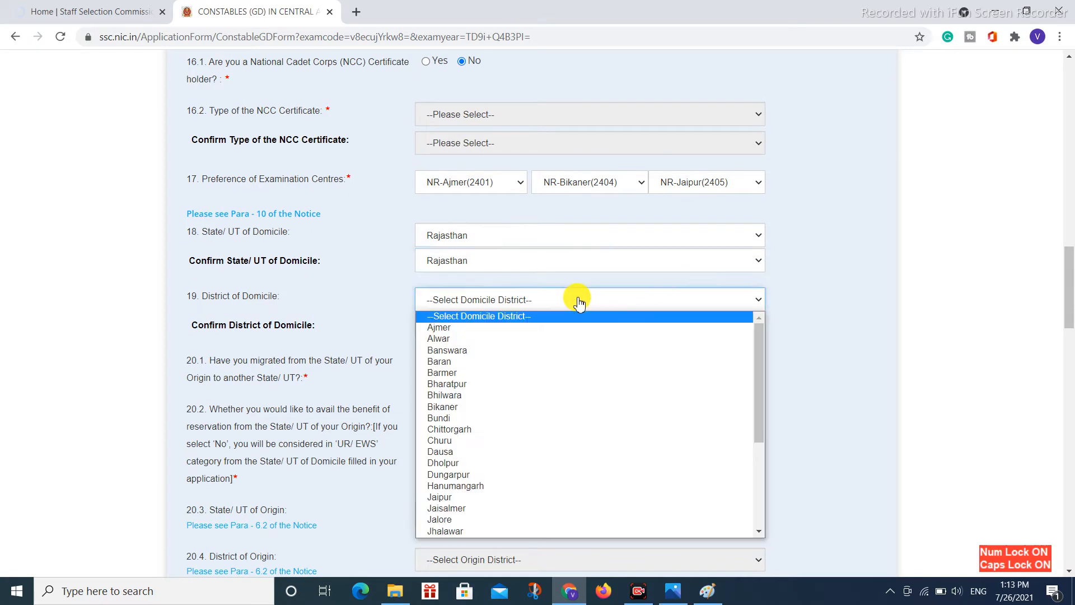
scroll(537, 408, "down", 3)
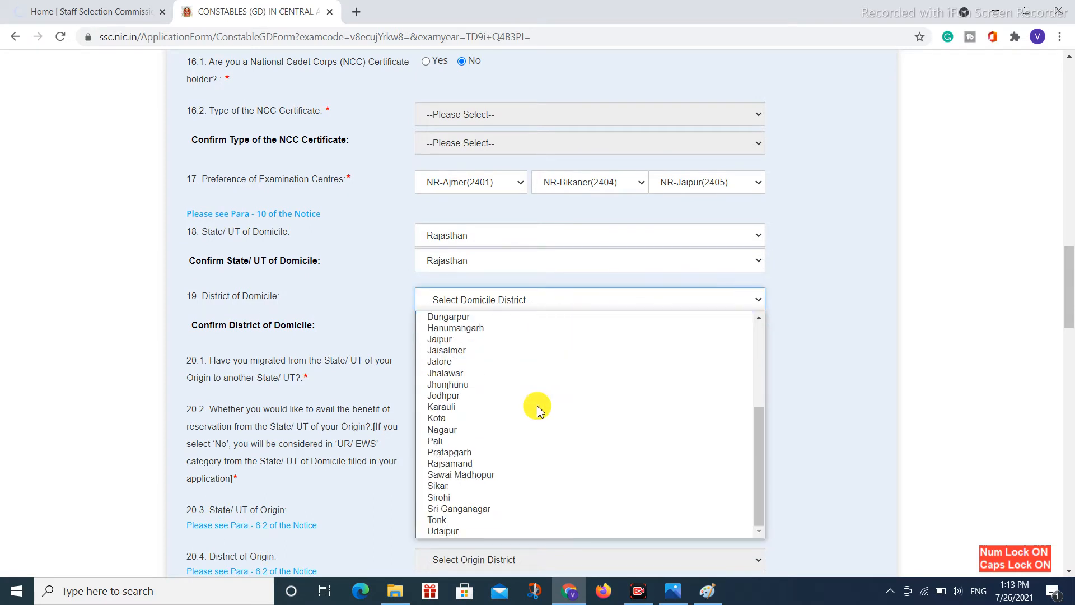
left_click(514, 382)
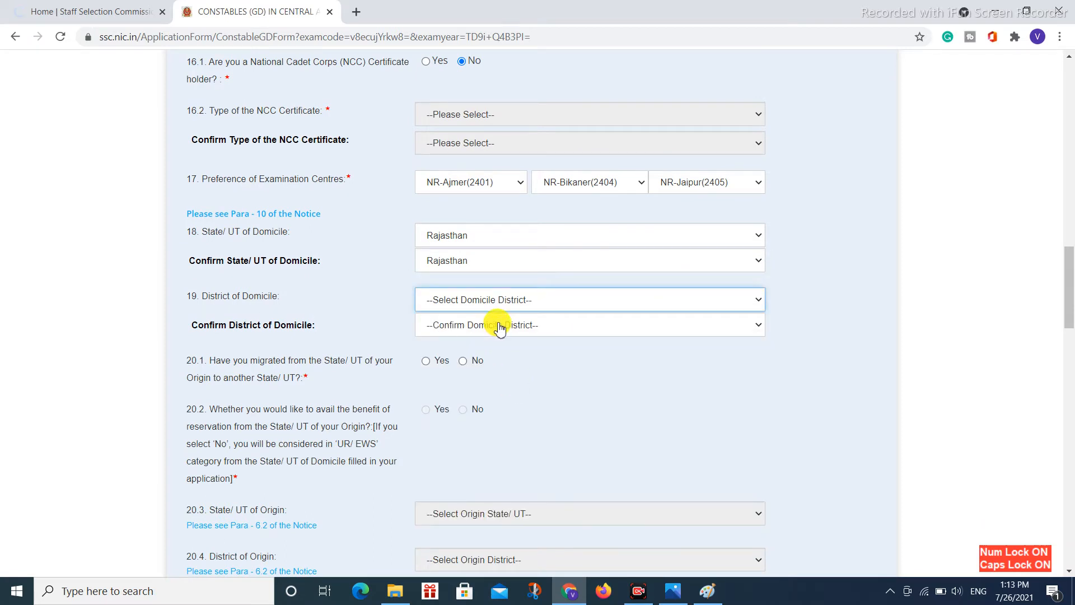
left_click(505, 332)
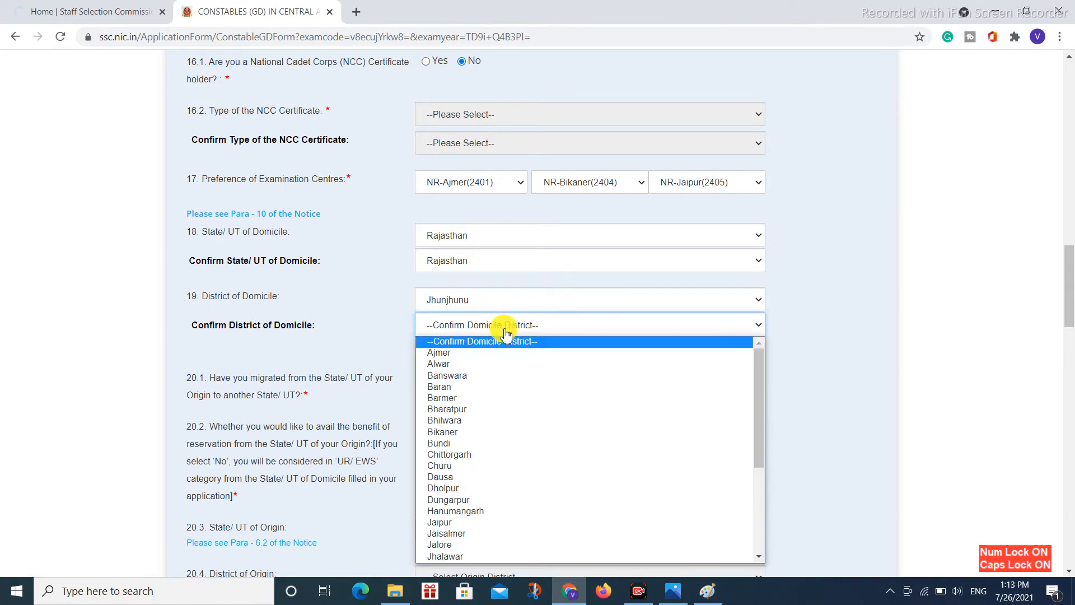
scroll(537, 499, "down", 3)
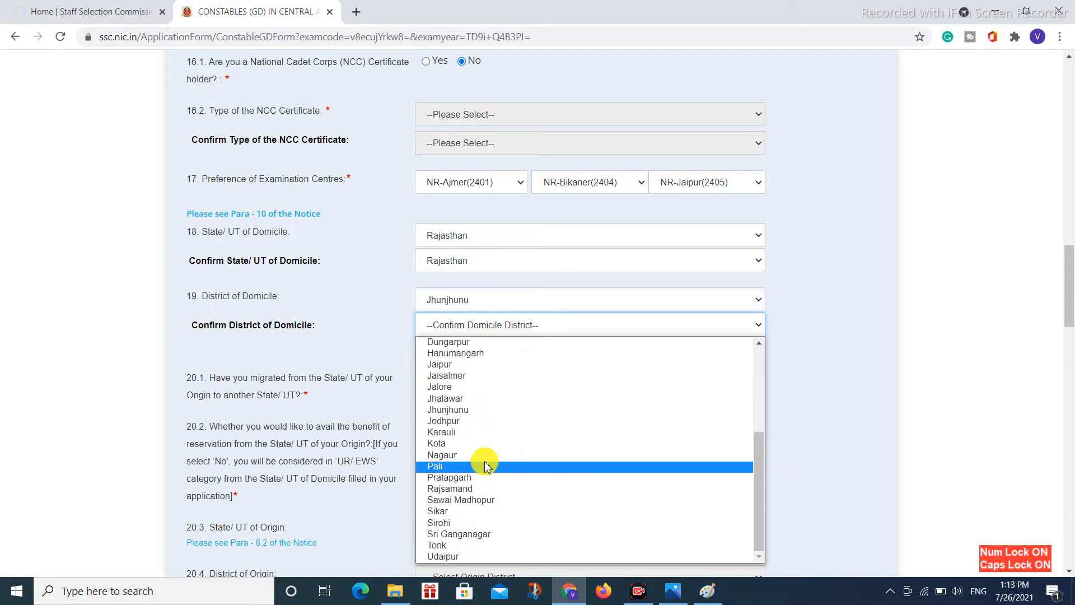
left_click(469, 415)
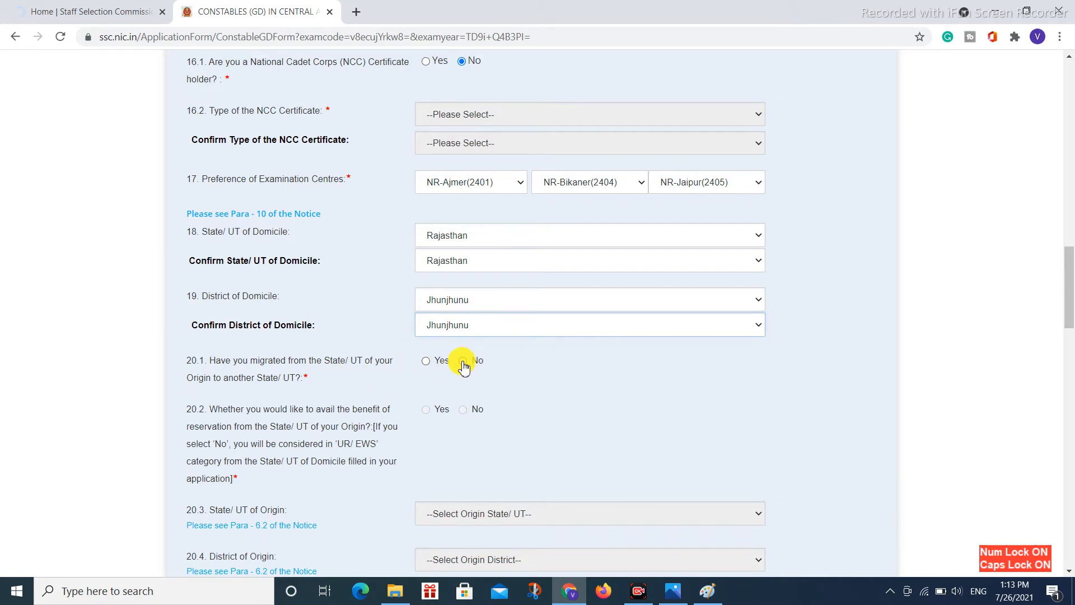
- Answer No to question 20.1 about migrating from the State/UT of origin, and check the answers to questions 20.2 through 22
left_click(463, 362)
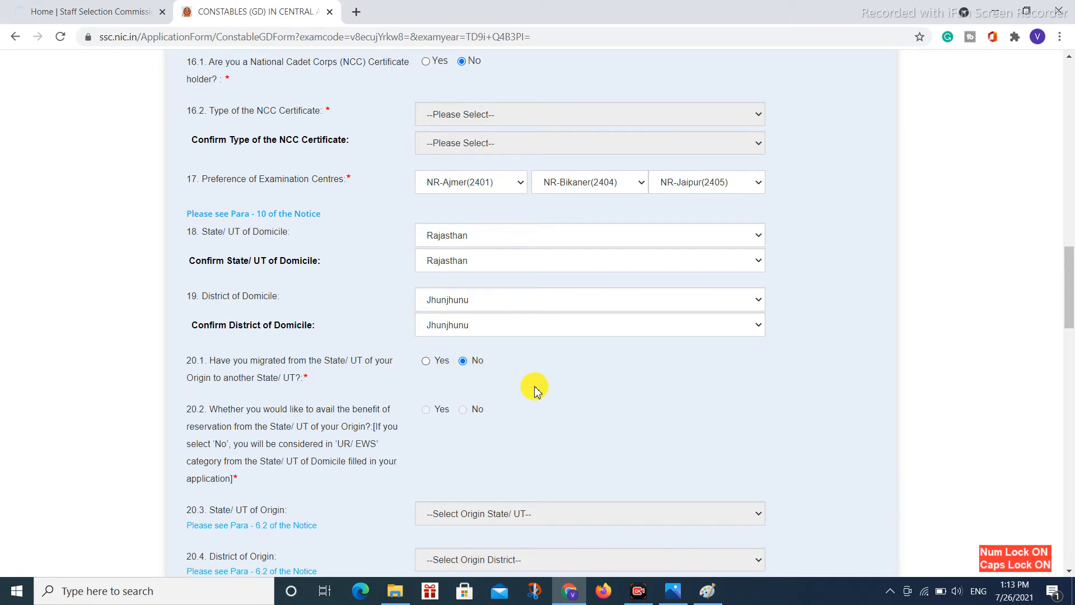
scroll(536, 392, "down", 1)
scroll(537, 392, "down", 1)
scroll(463, 305, "down", 5)
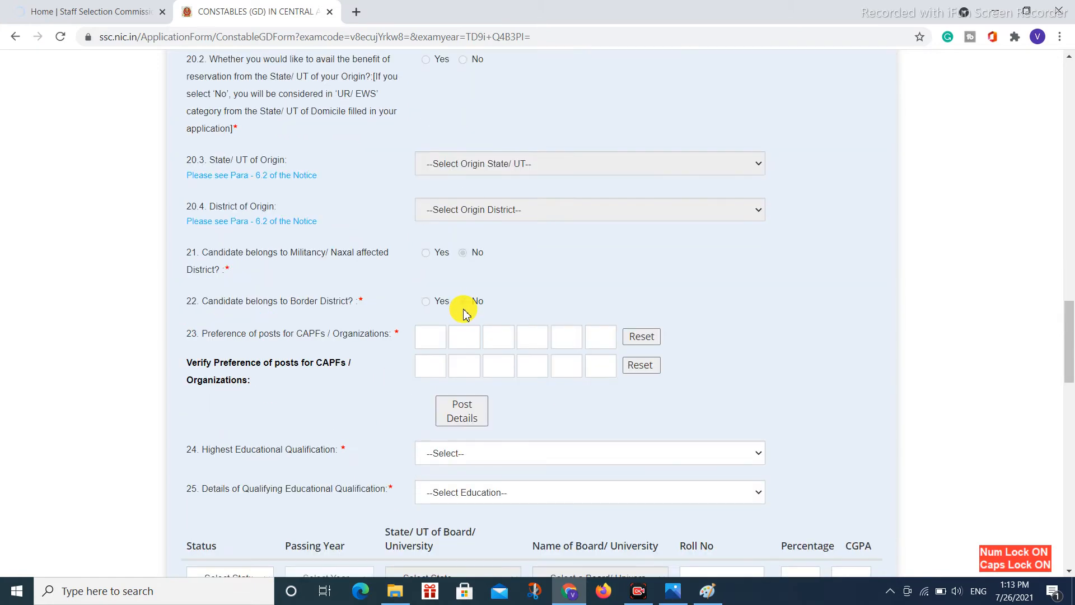
left_click(460, 303)
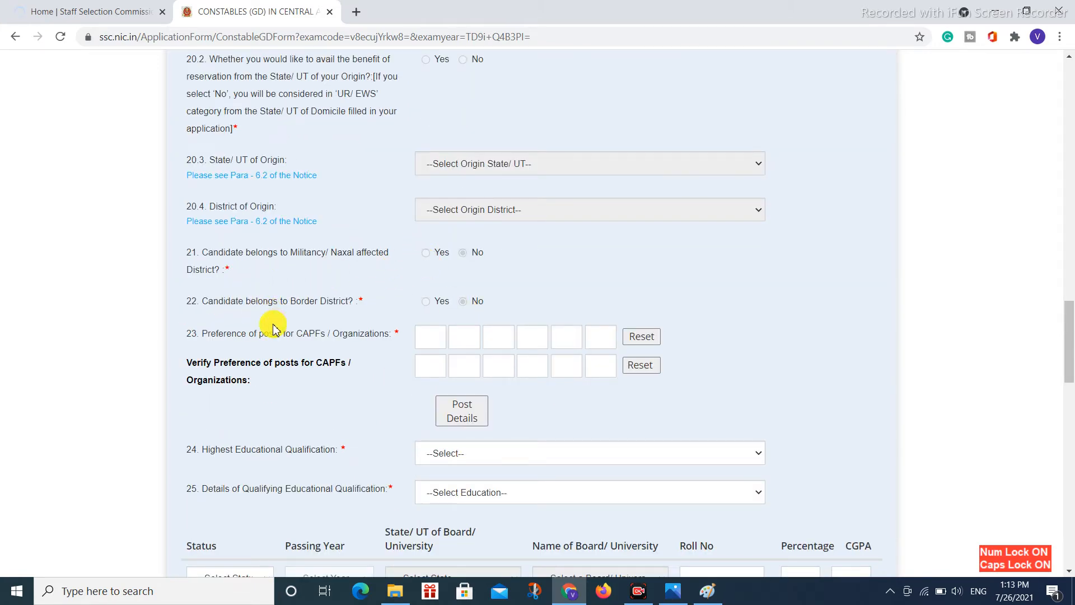
scroll(283, 289, "up", 2)
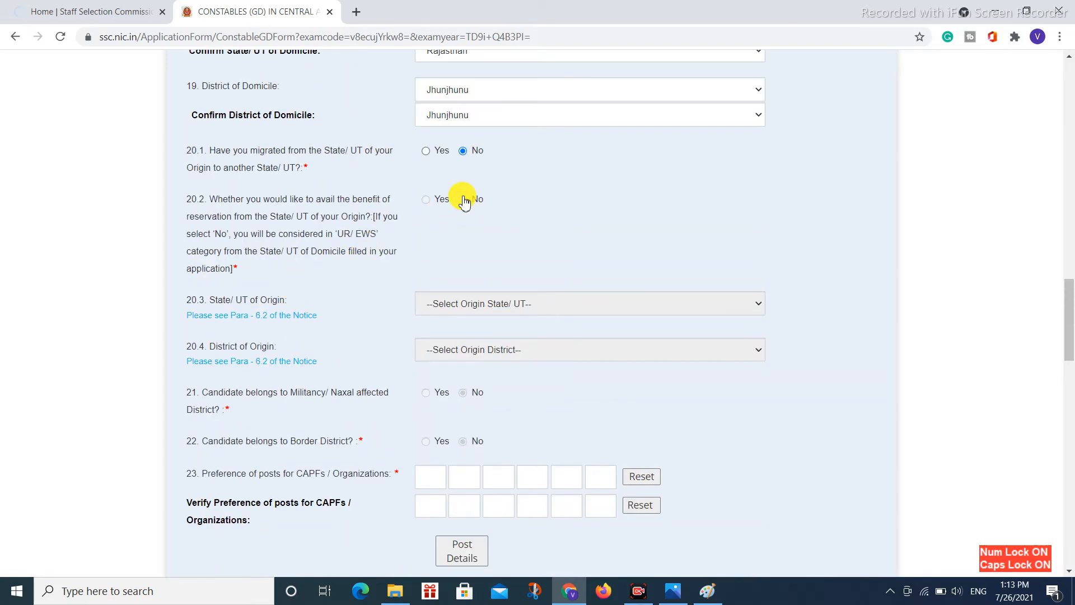
scroll(473, 417, "down", 1)
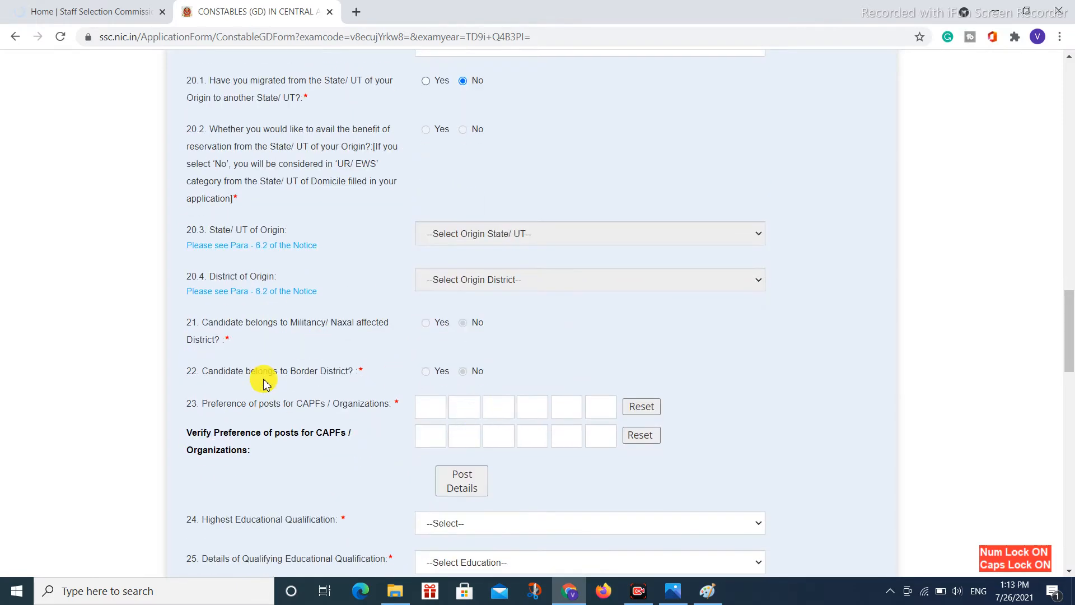
- Look up the post codes of the CAPFs and organizations for question 23, and close the list
scroll(255, 367, "down", 1)
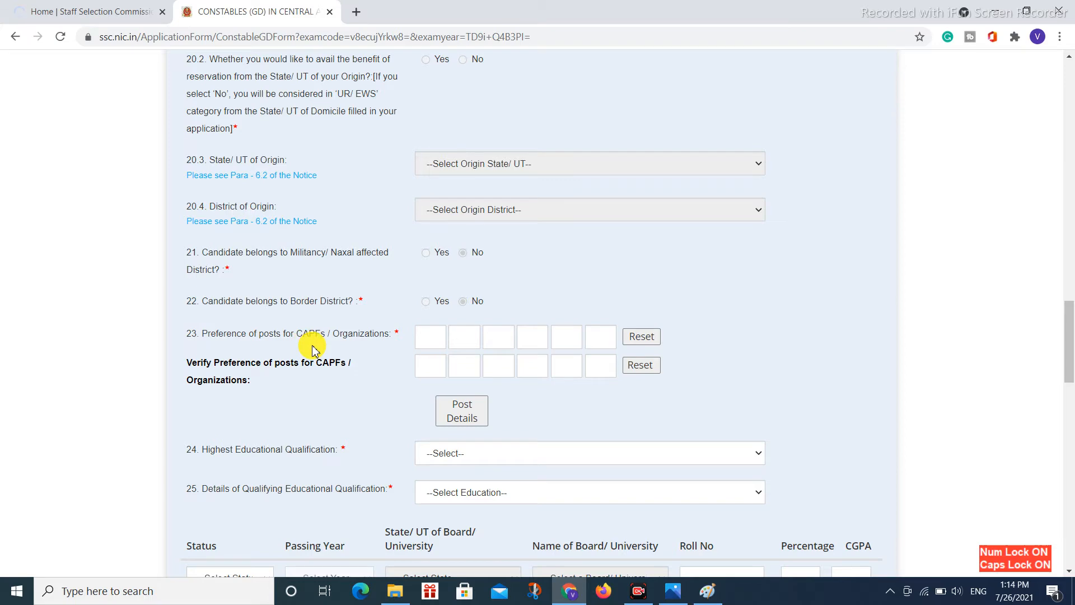
left_click(462, 412)
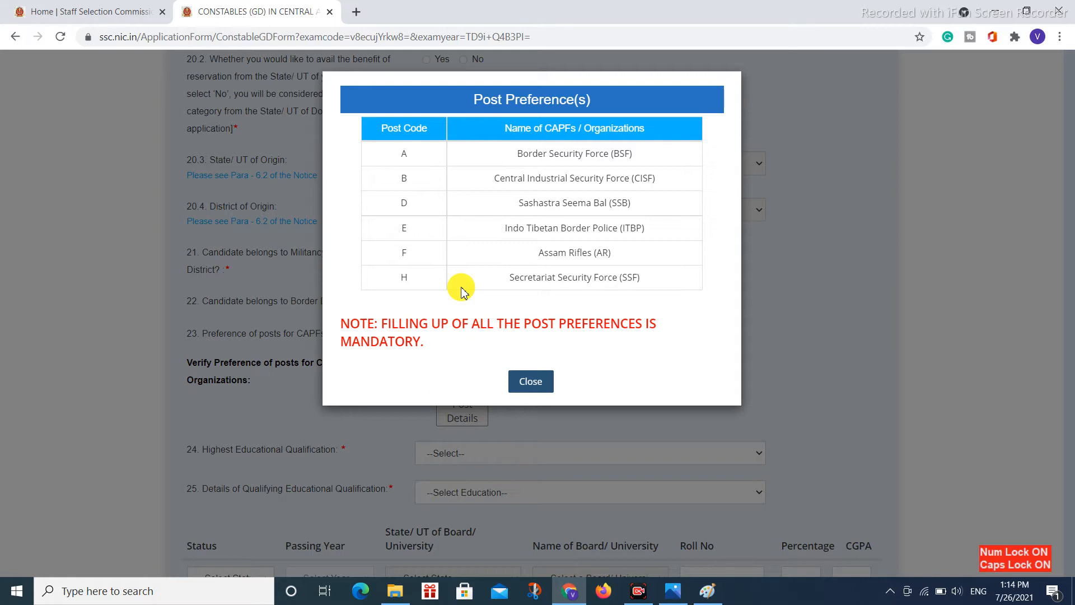
left_click(534, 383)
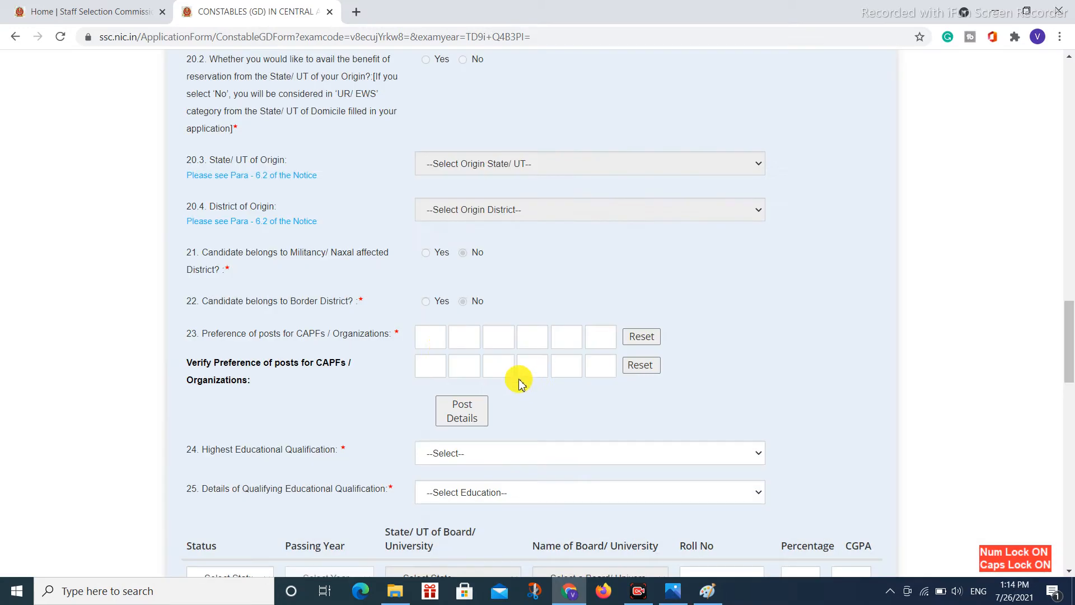
- Enter the post preferences for CAPFs/Organizations in question 23 in the order B, A, D, F, E, H
left_click(438, 340)
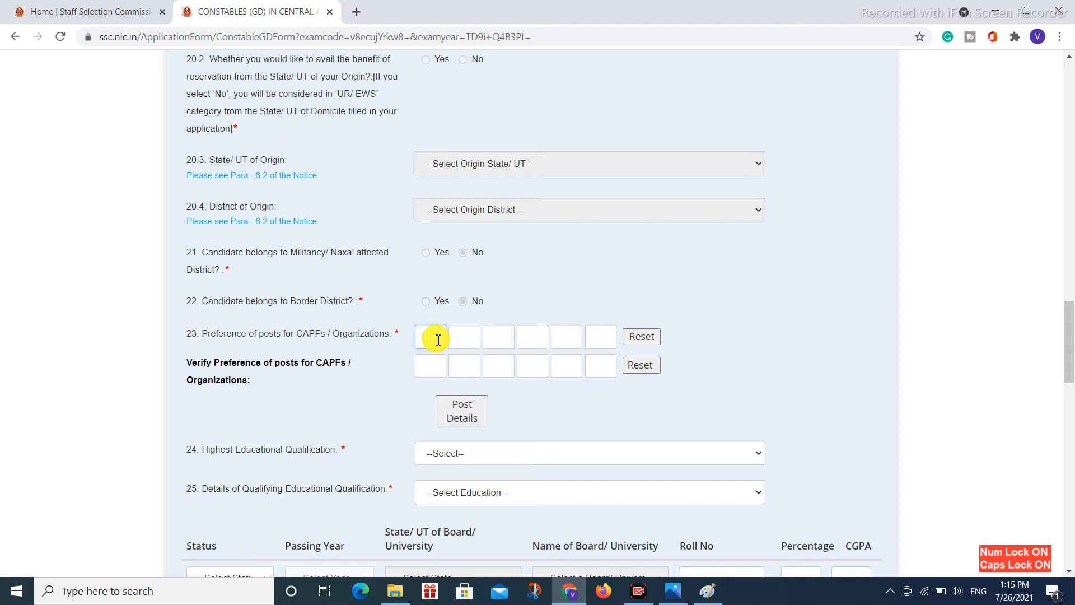
type("B")
left_click(466, 346)
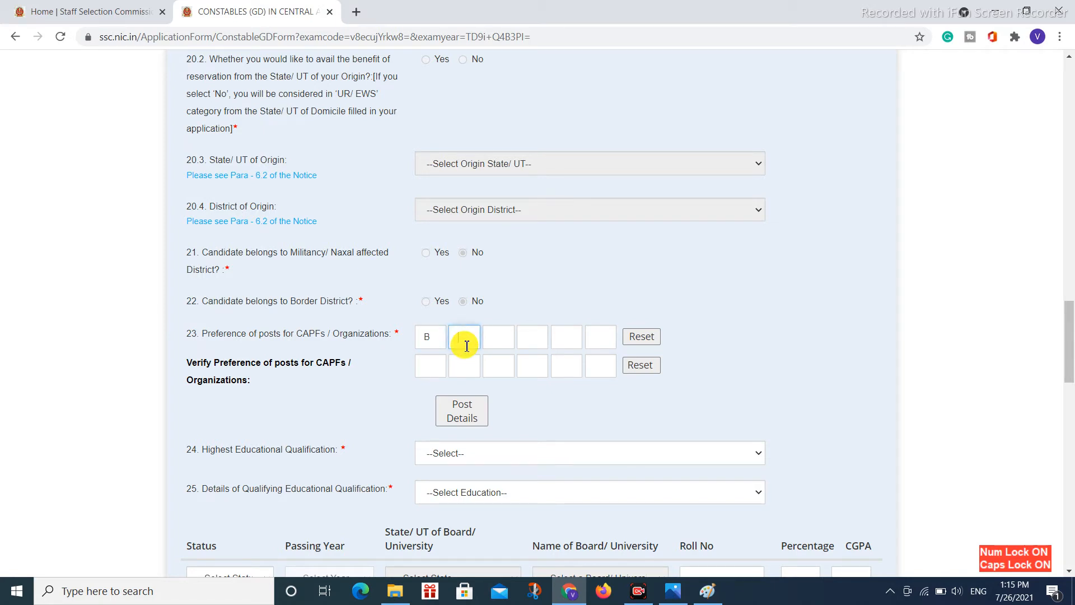
type("A")
left_click(493, 342)
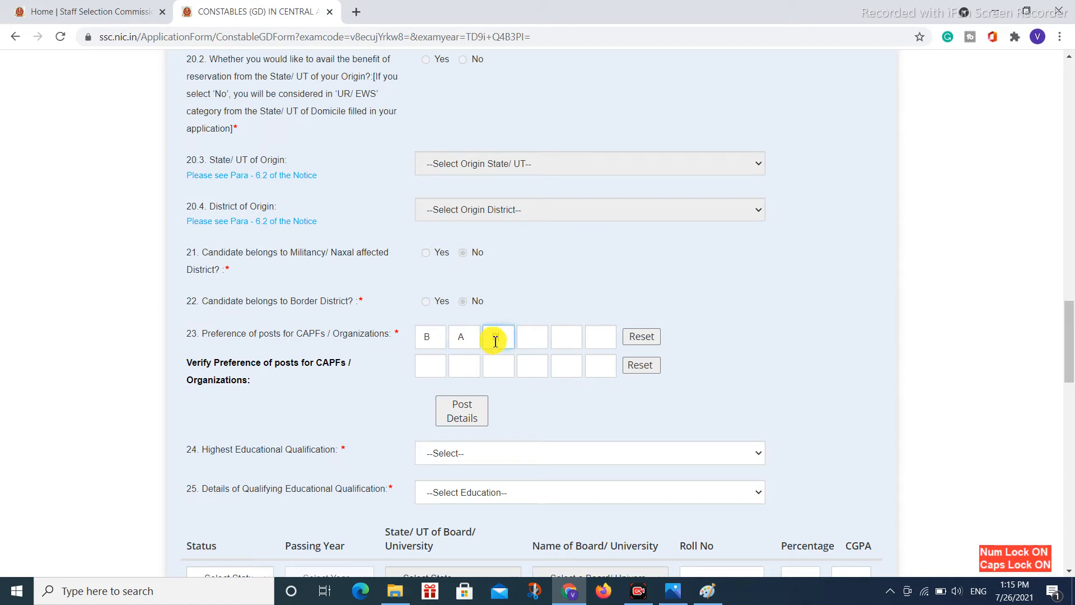
type("D")
left_click(534, 344)
type("H")
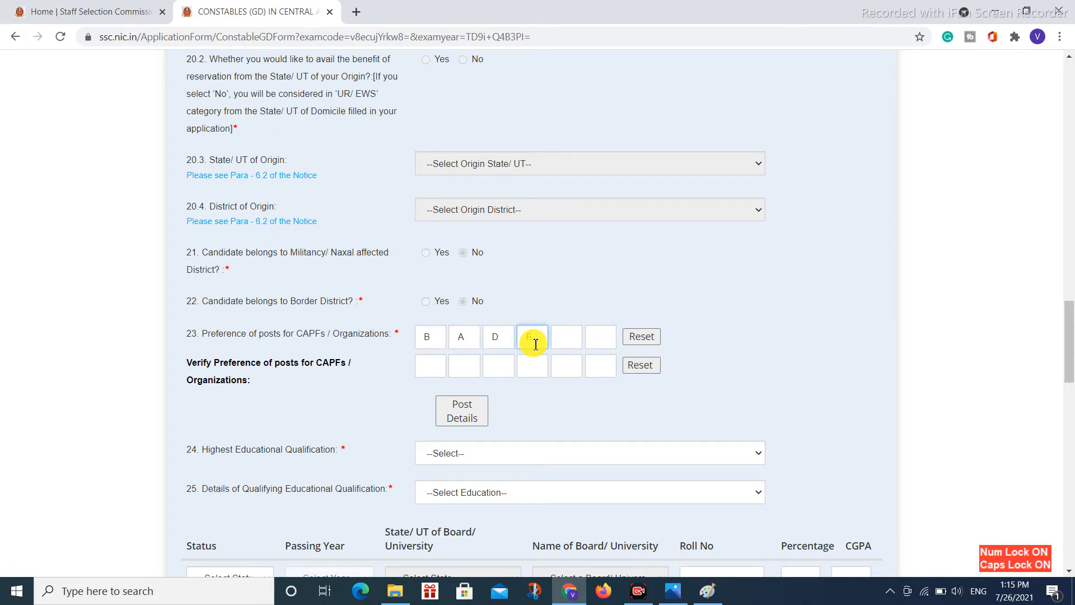
left_click(564, 344)
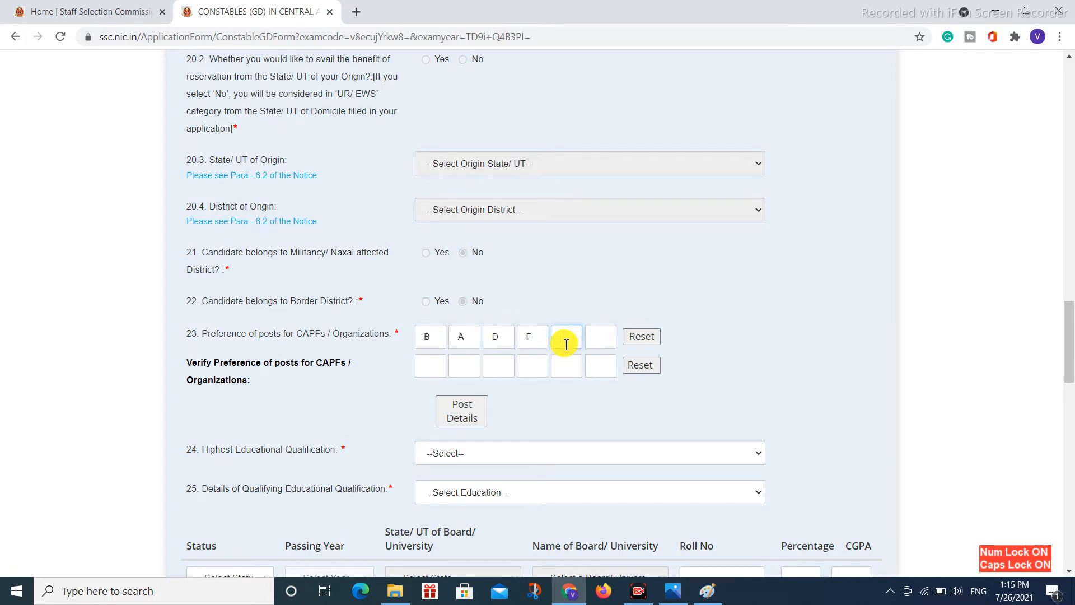
type("E")
left_click(599, 337)
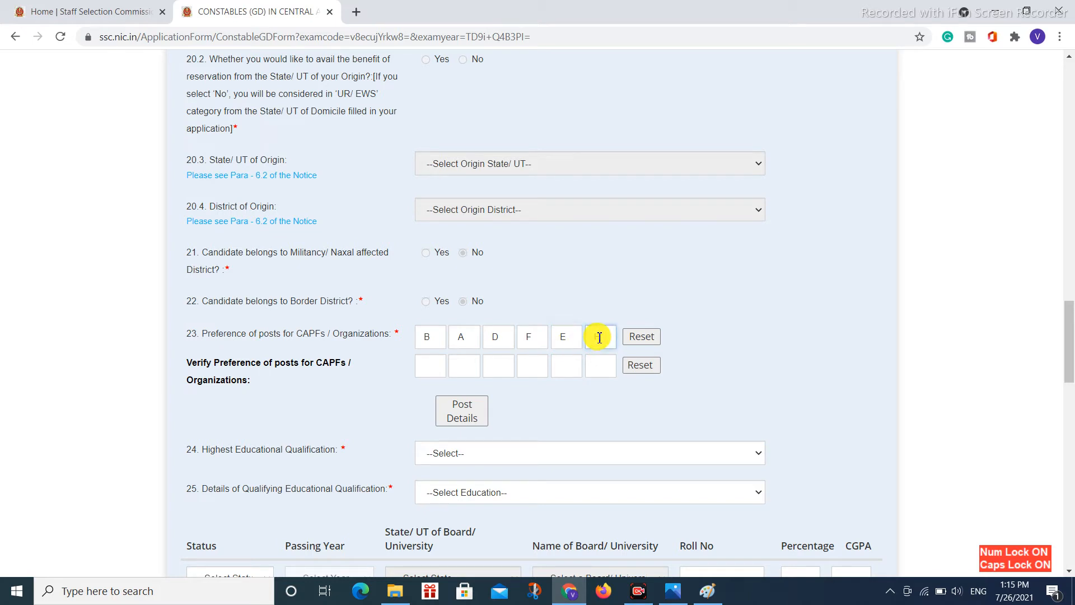
type("H")
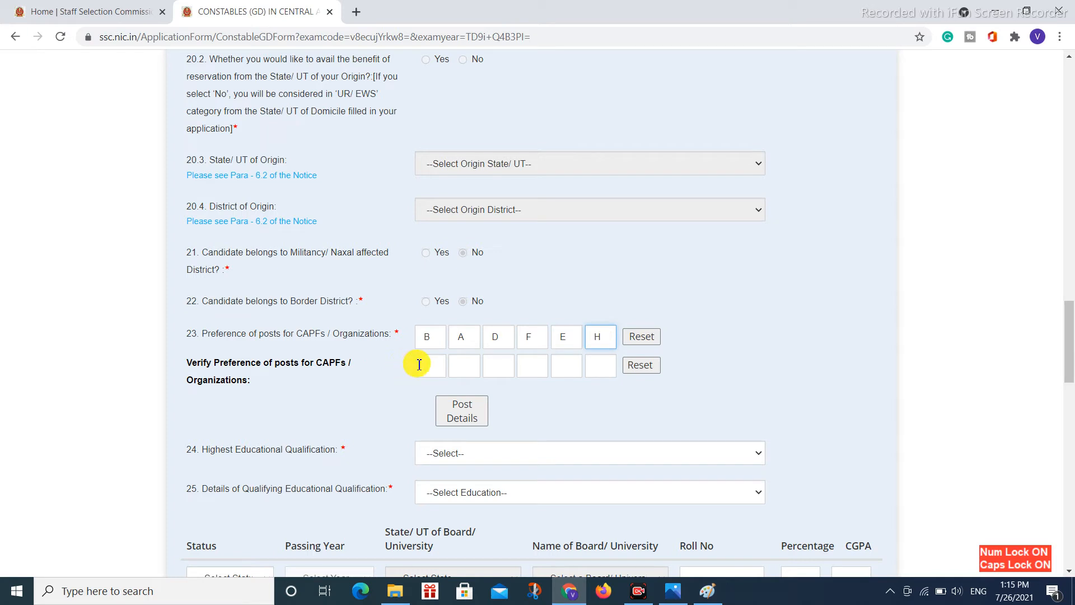
- Verify the post preferences by entering B, A, D, F, E, H again in the verification row
left_click(427, 365)
type("B")
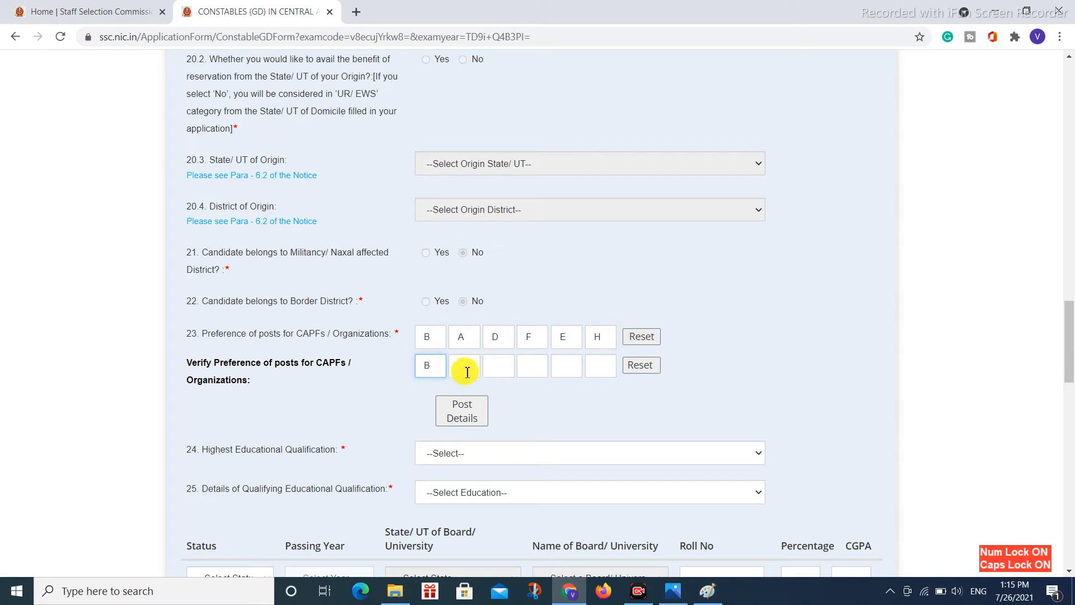
left_click(464, 367)
type("A")
left_click(508, 366)
type("D")
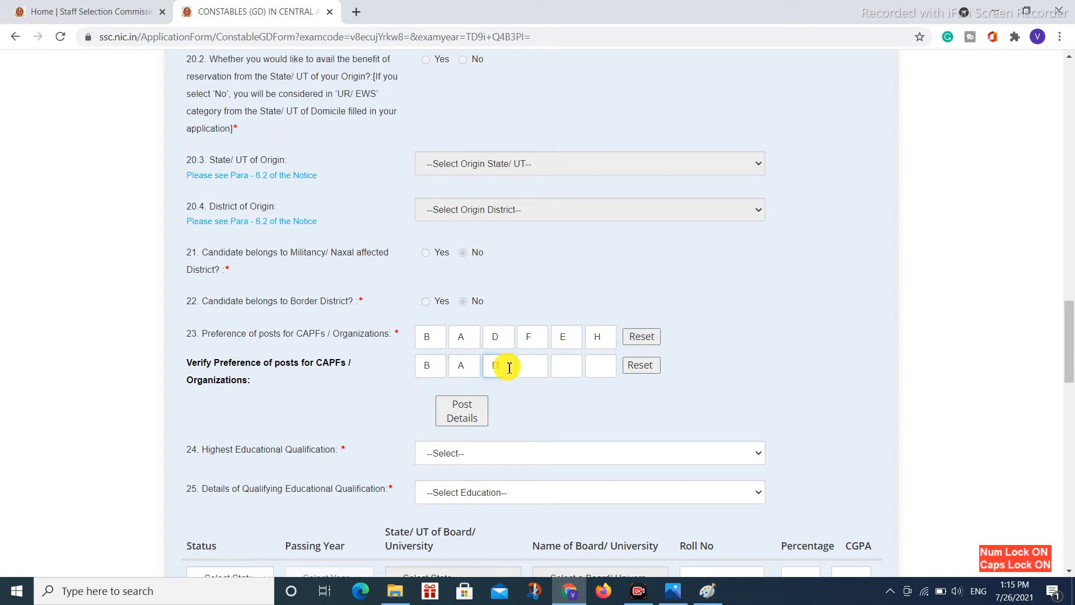
left_click(541, 365)
type("F")
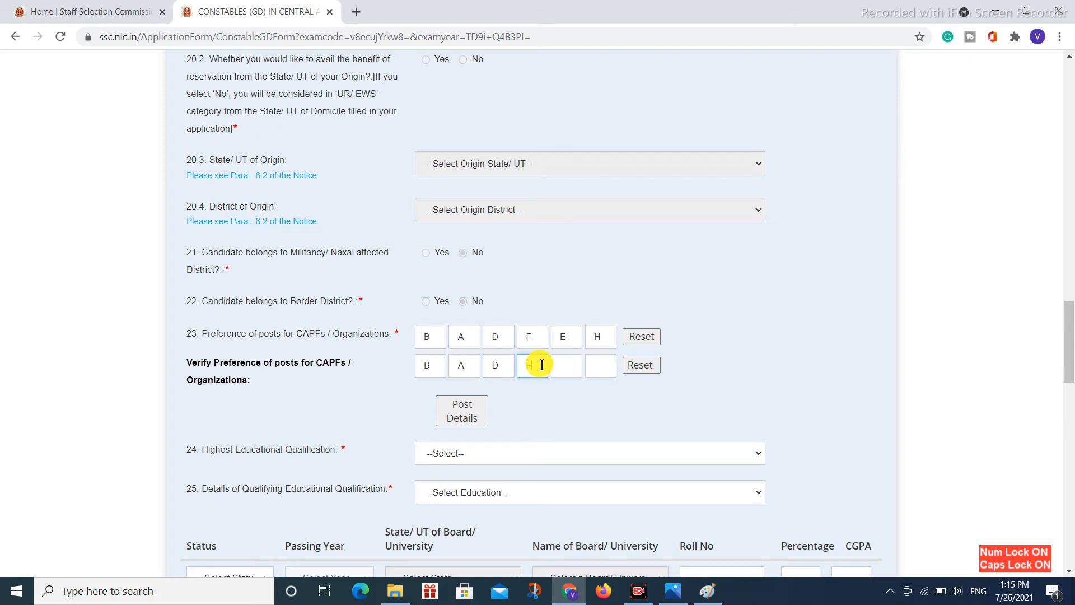
left_click(564, 362)
type("E")
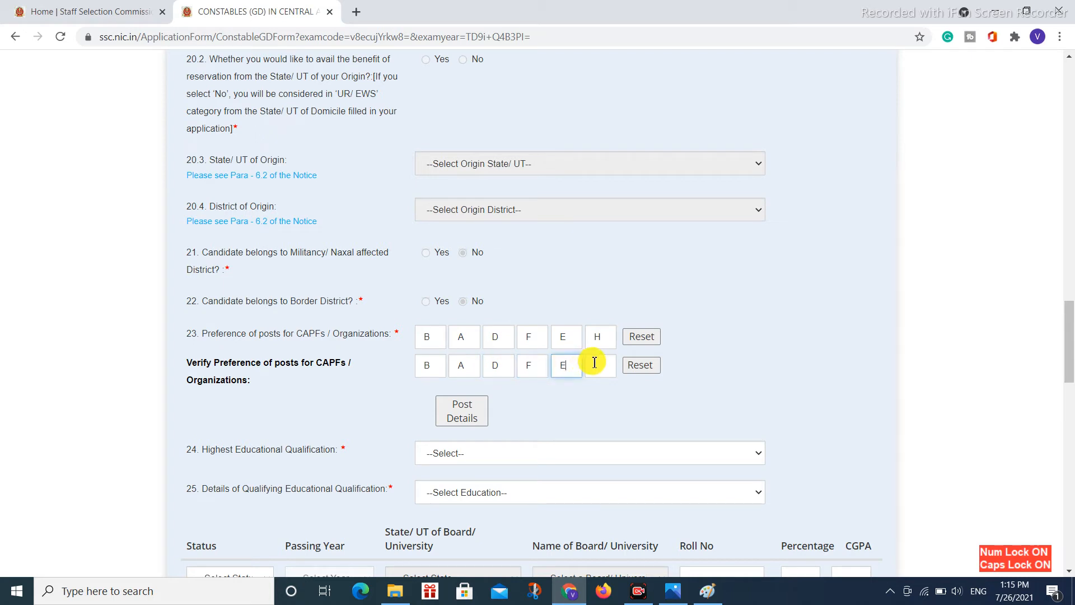
left_click(595, 362)
type("H")
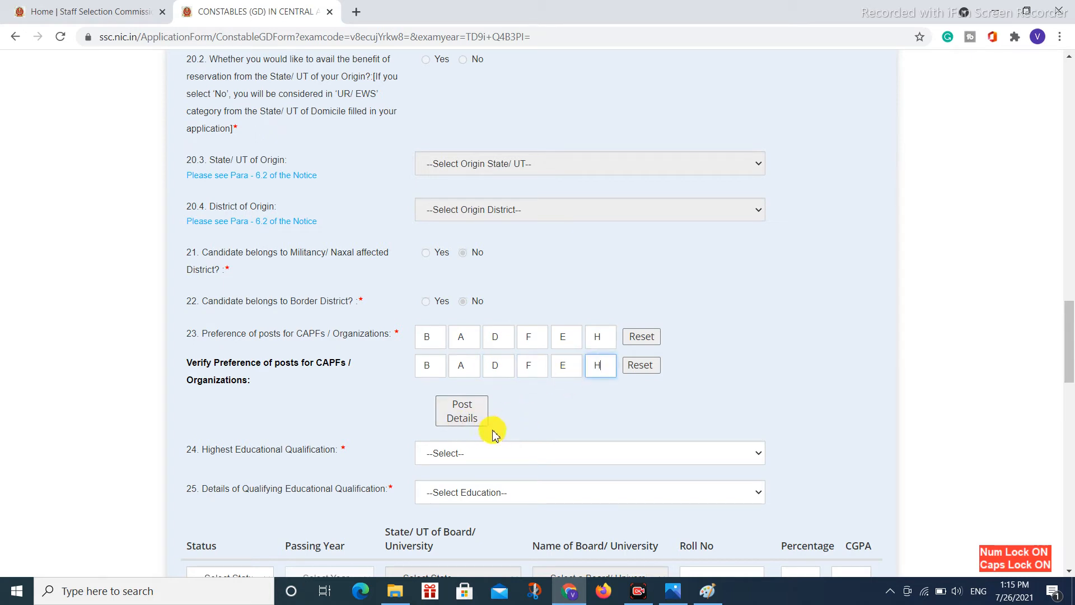
left_click(593, 419)
- Set the highest educational qualification to BA (5) and the qualifying educational qualification to 10th Standard
scroll(592, 419, "down", 1)
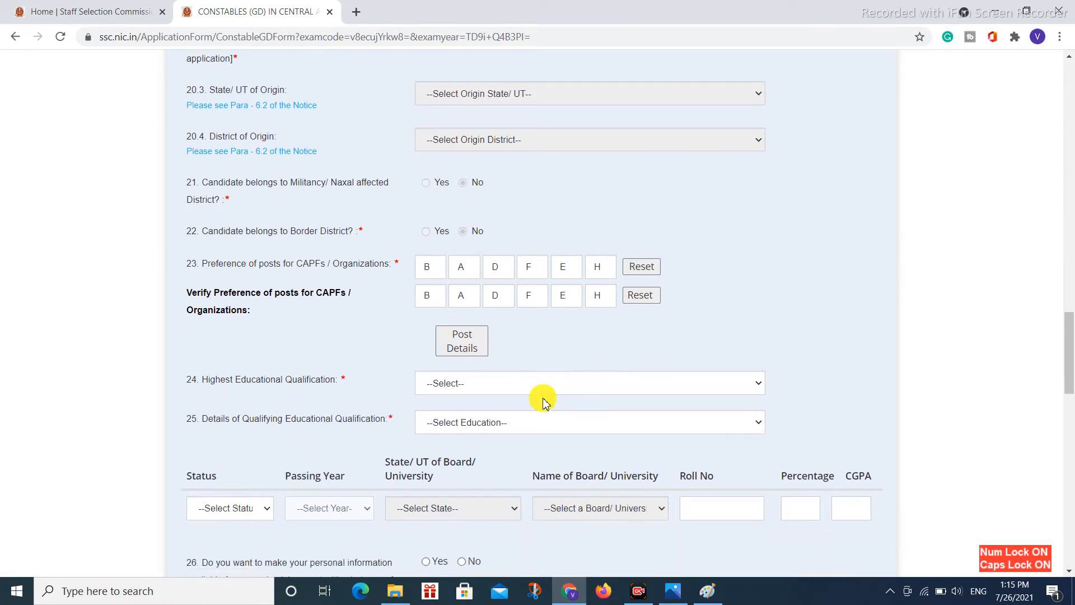
left_click(503, 383)
scroll(500, 286, "down", 2)
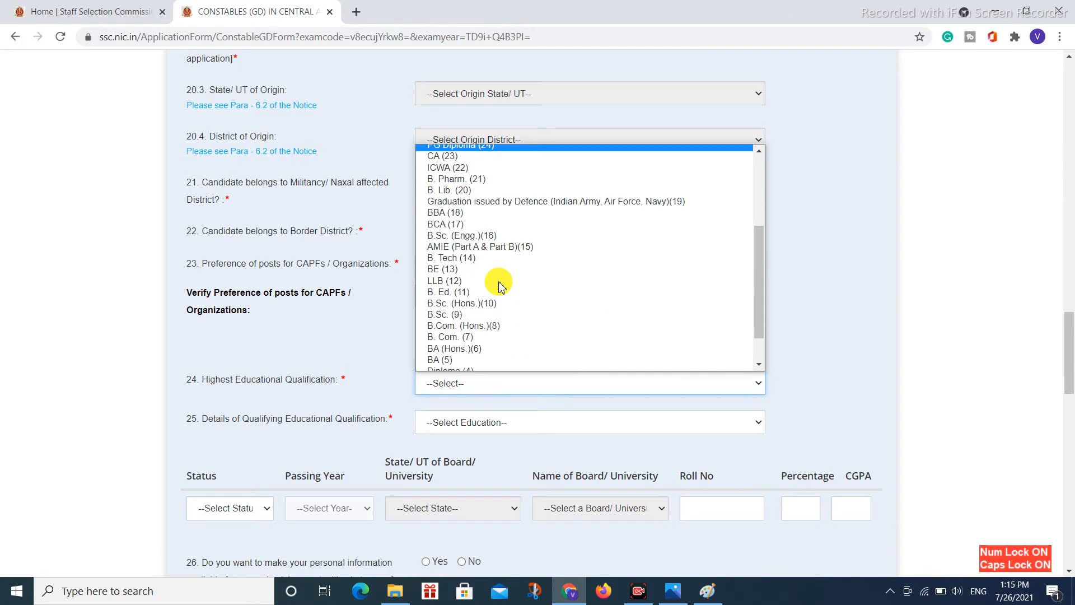
left_click(489, 361)
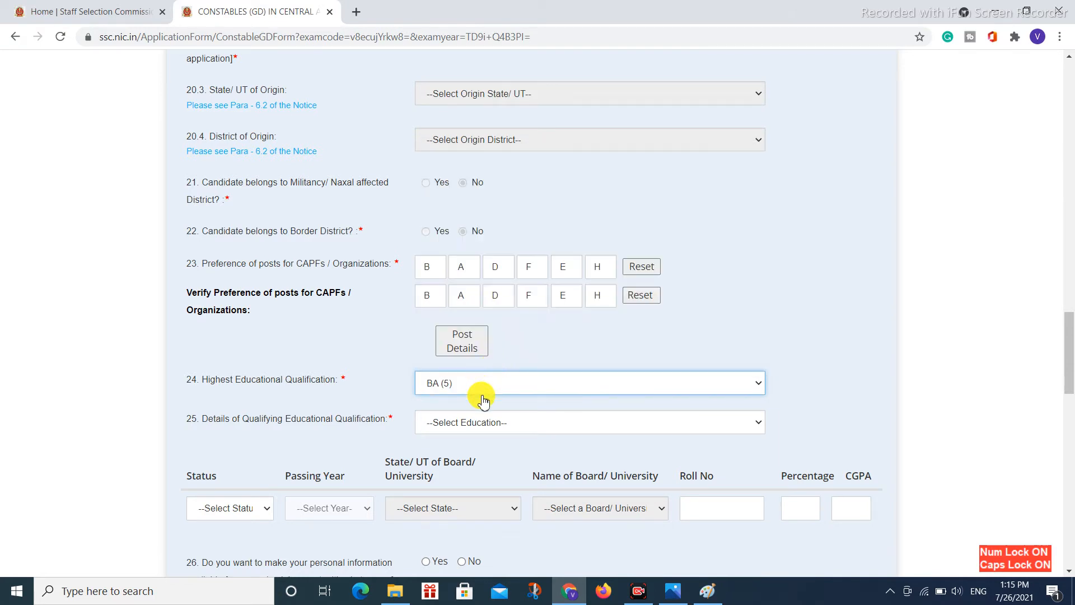
left_click(514, 422)
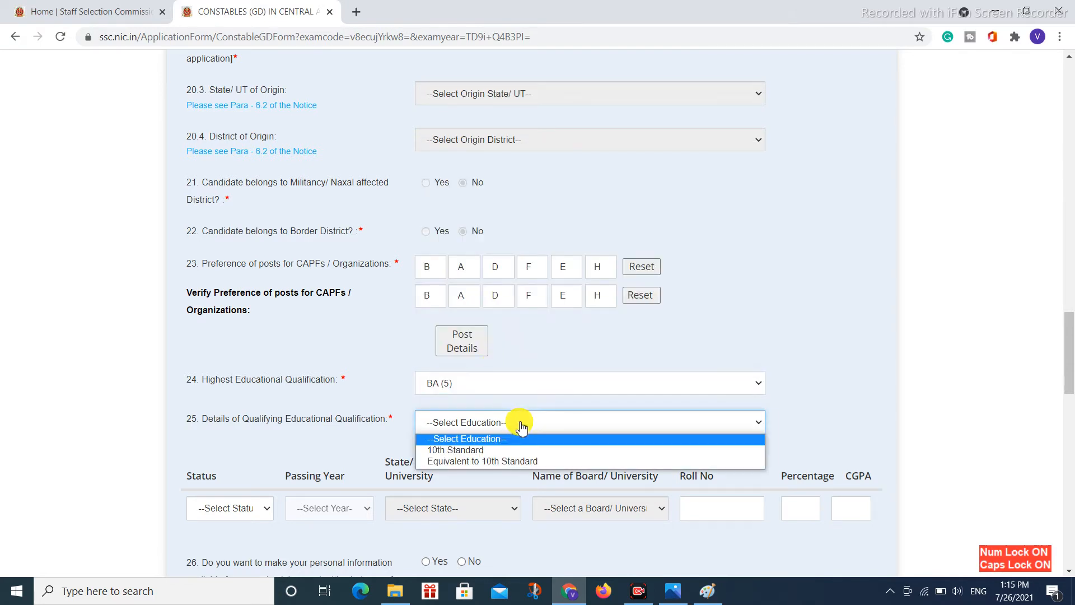
left_click(489, 451)
- Set the 10th Standard status to Passed with a percentage of 52, and answer Yes to question 26 about sharing personal information
scroll(498, 448, "down", 3)
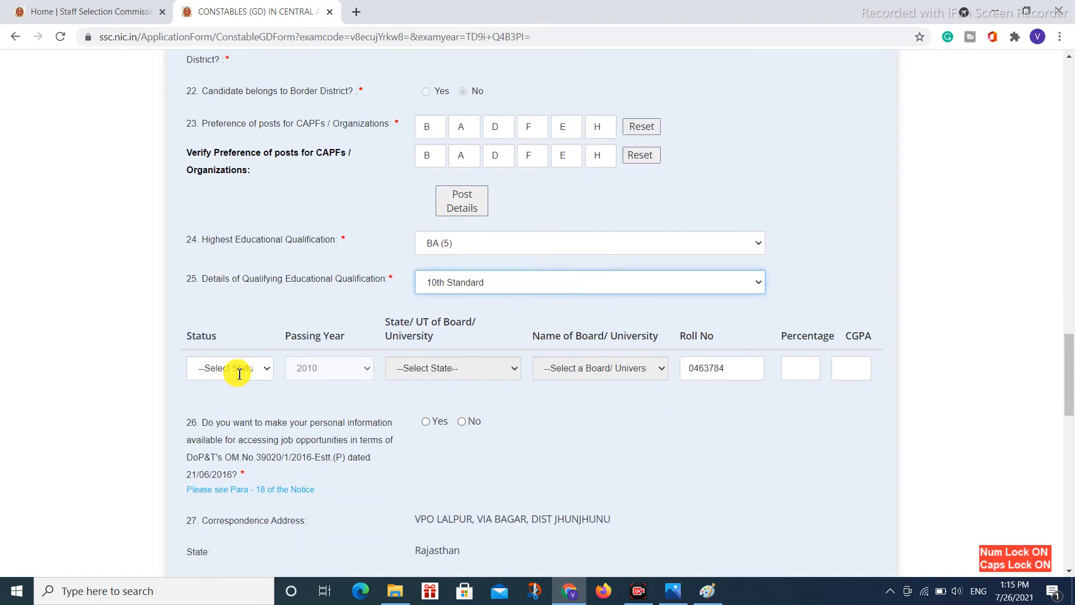
left_click(247, 369)
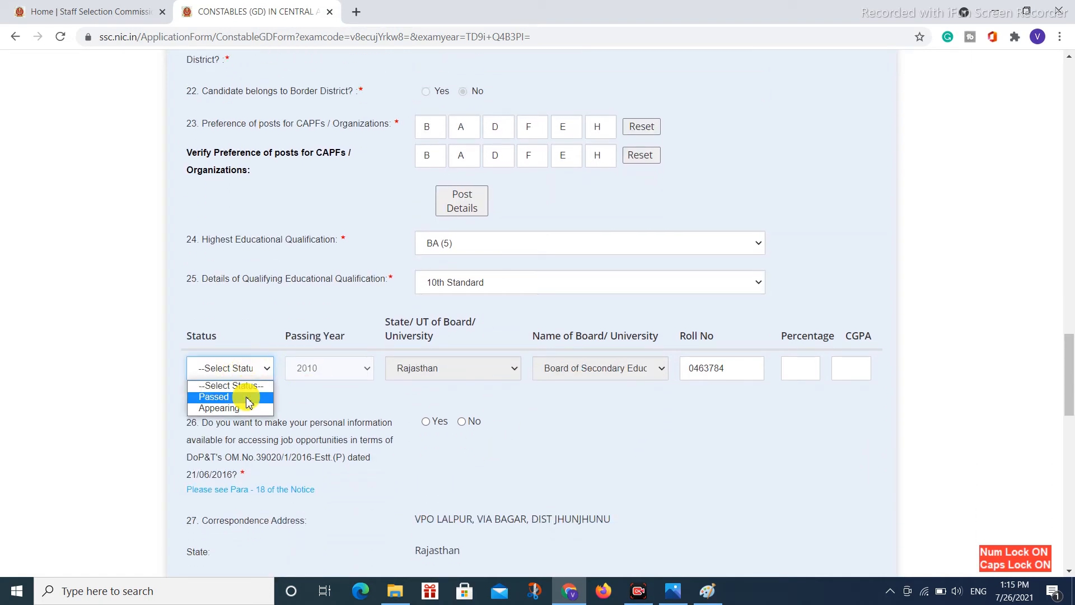
left_click(248, 397)
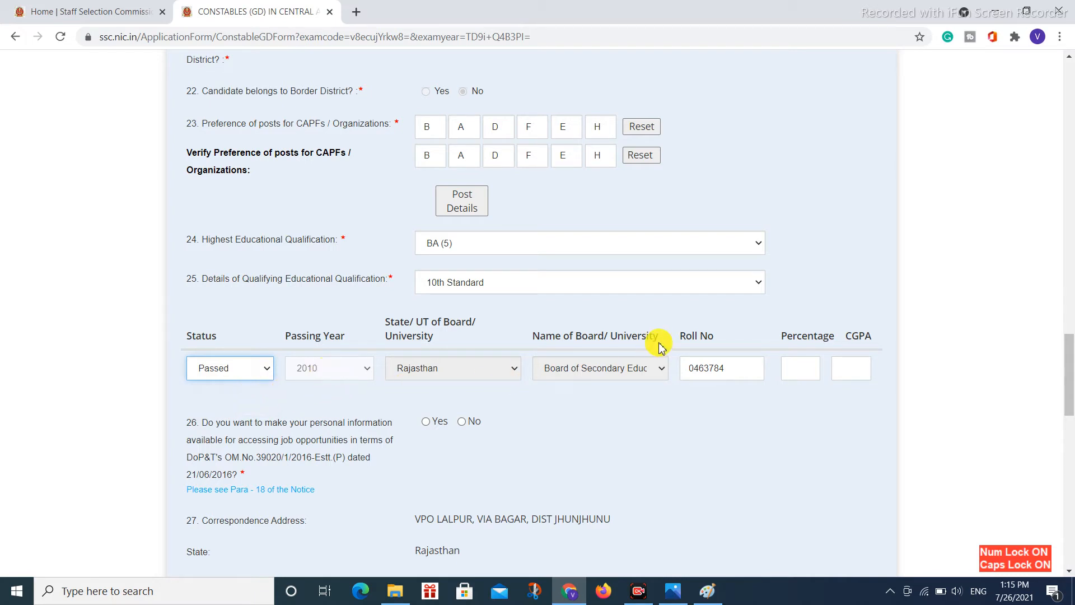
left_click(796, 374)
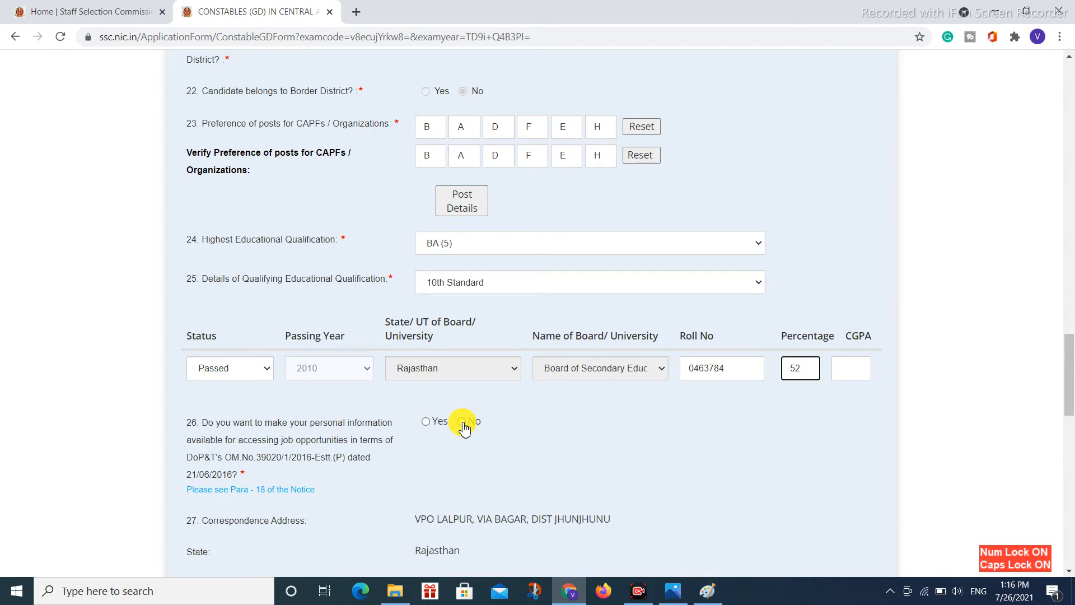
left_click(426, 429)
- Check the photo and signature upload requirements, view the candidate's photo stored on the desktop, and return to the form in the browser
scroll(483, 442, "down", 5)
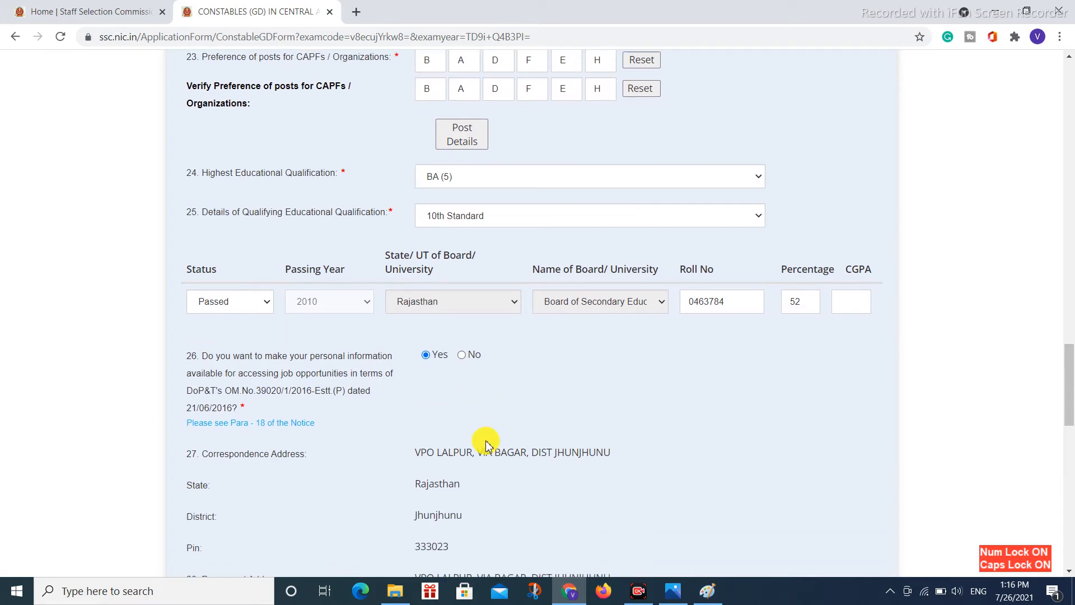
scroll(410, 396, "down", 3)
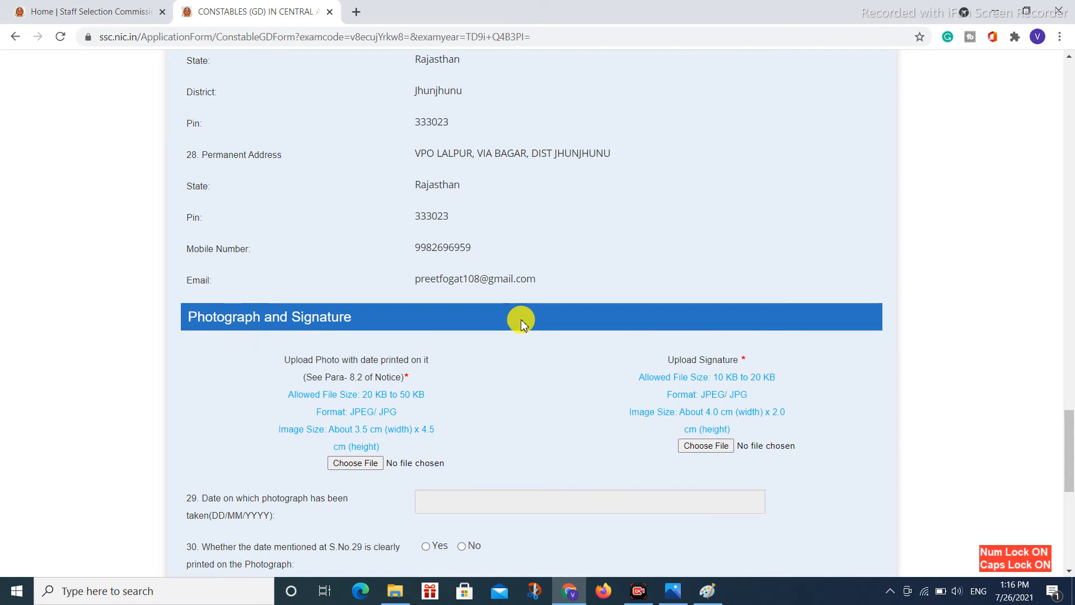
scroll(302, 308, "down", 1)
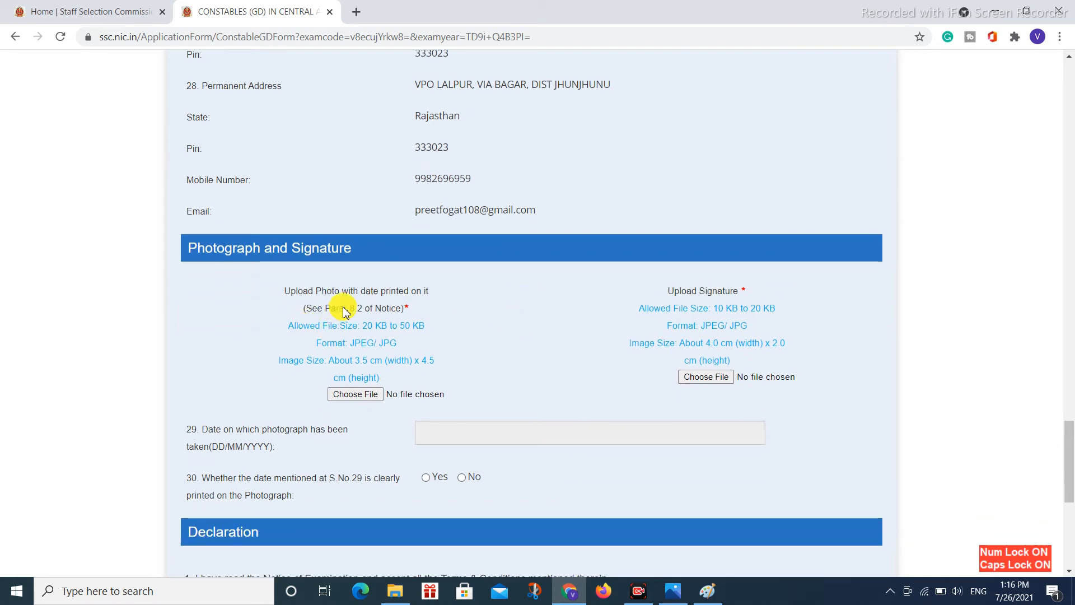
scroll(429, 315, "down", 1)
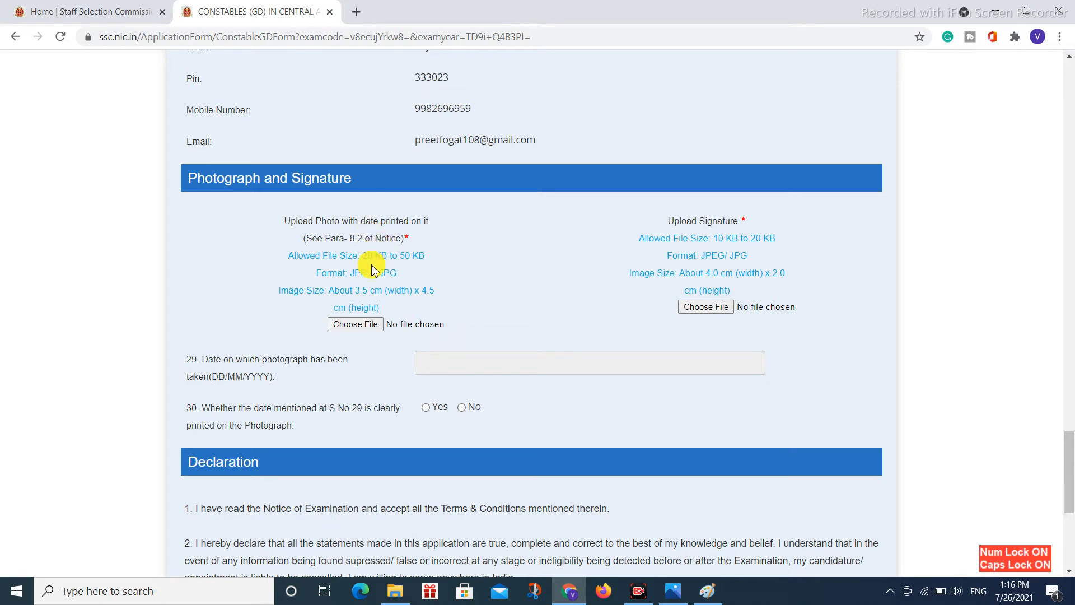
left_click(995, 11)
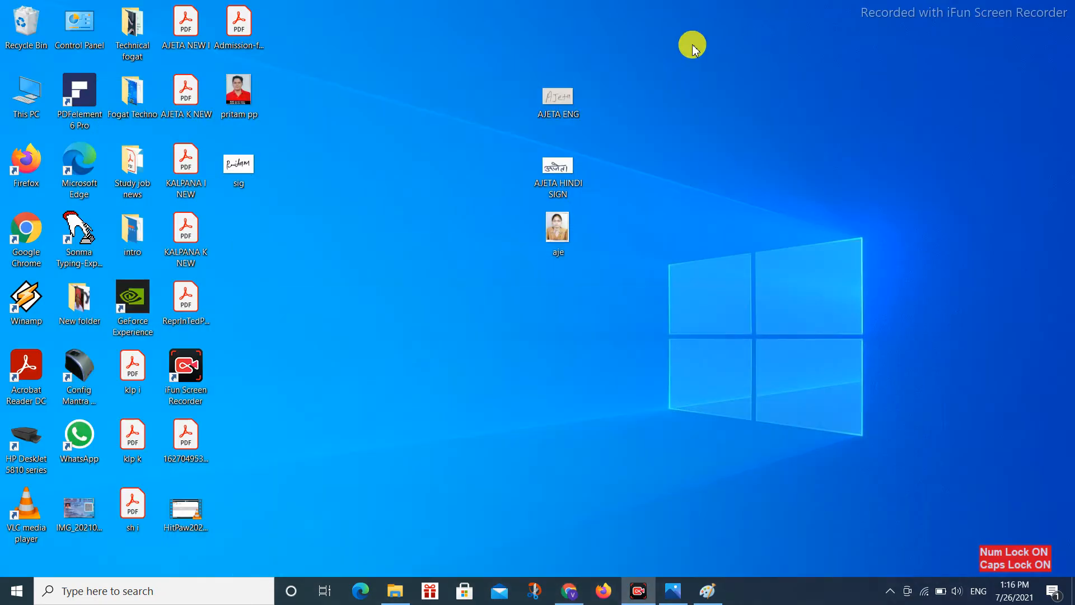
double_click(234, 95)
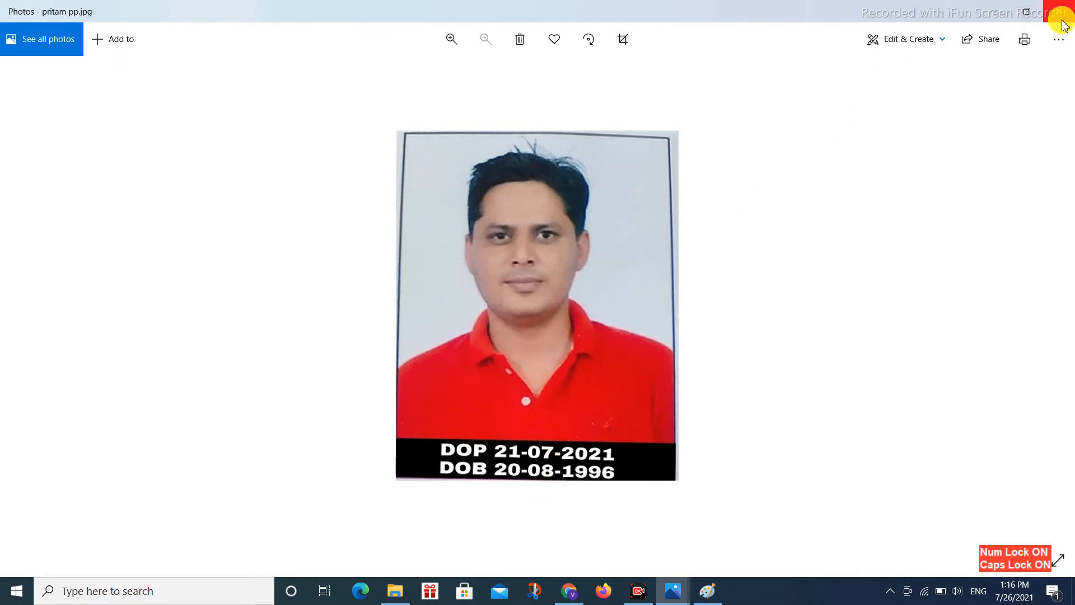
left_click(996, 10)
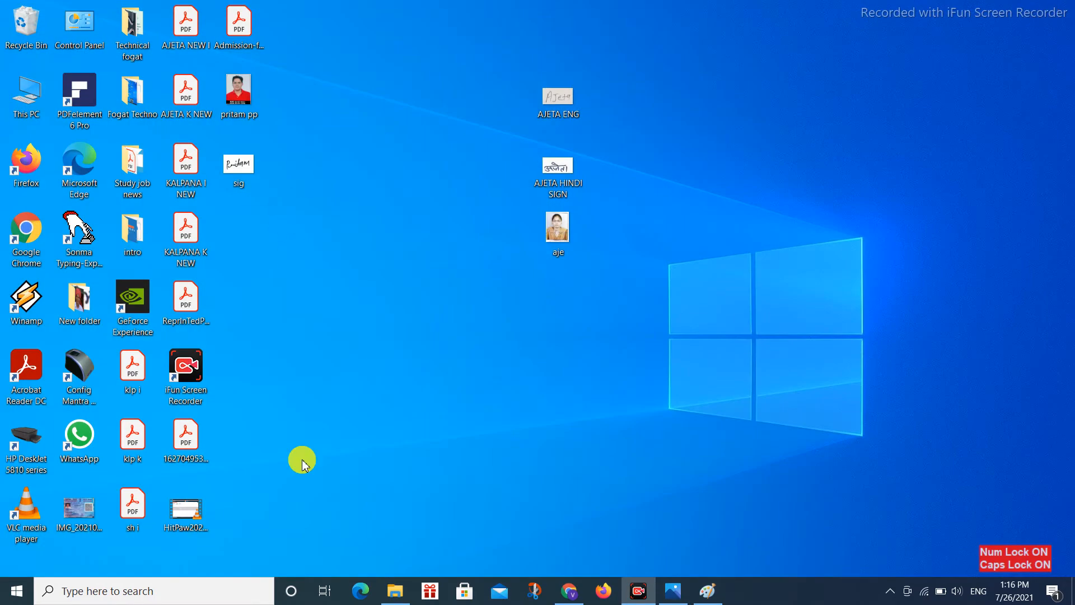
left_click(564, 589)
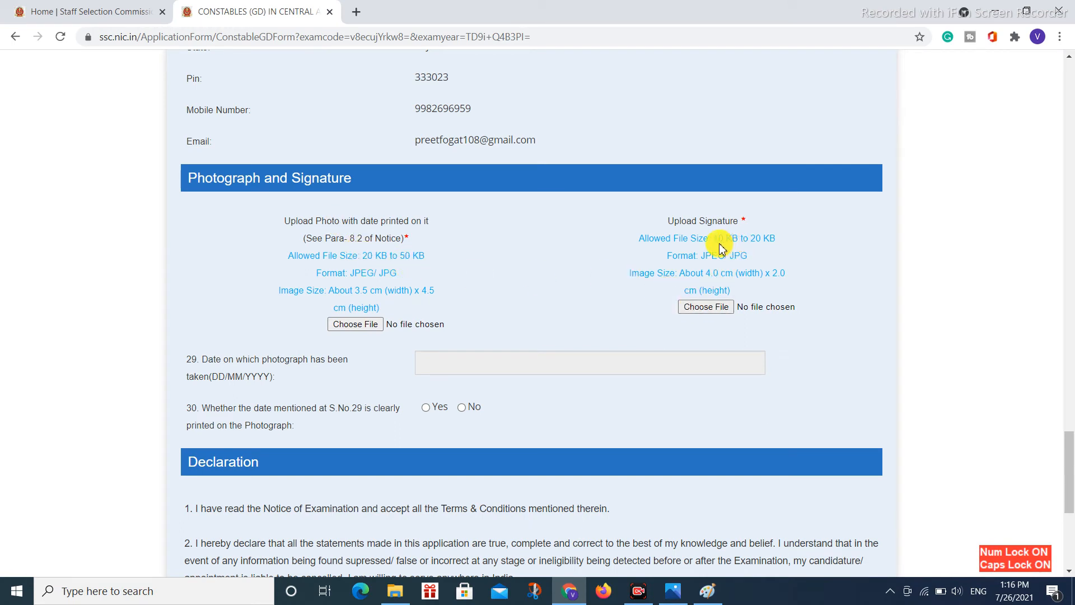
- Upload the candidate's dated passport photo from the Desktop folder as the application photograph
left_click(354, 324)
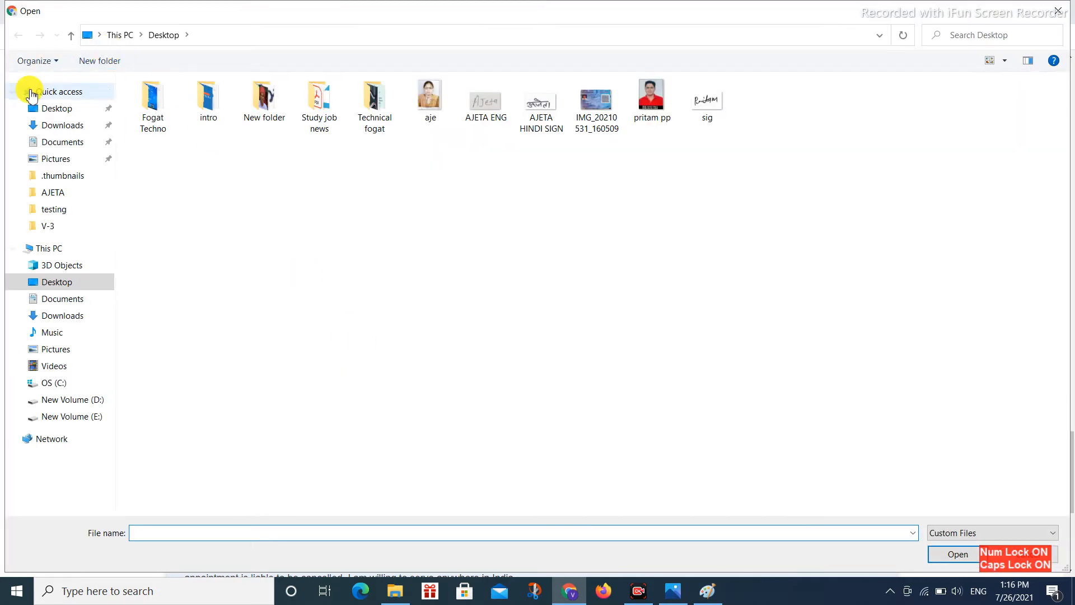
left_click(58, 113)
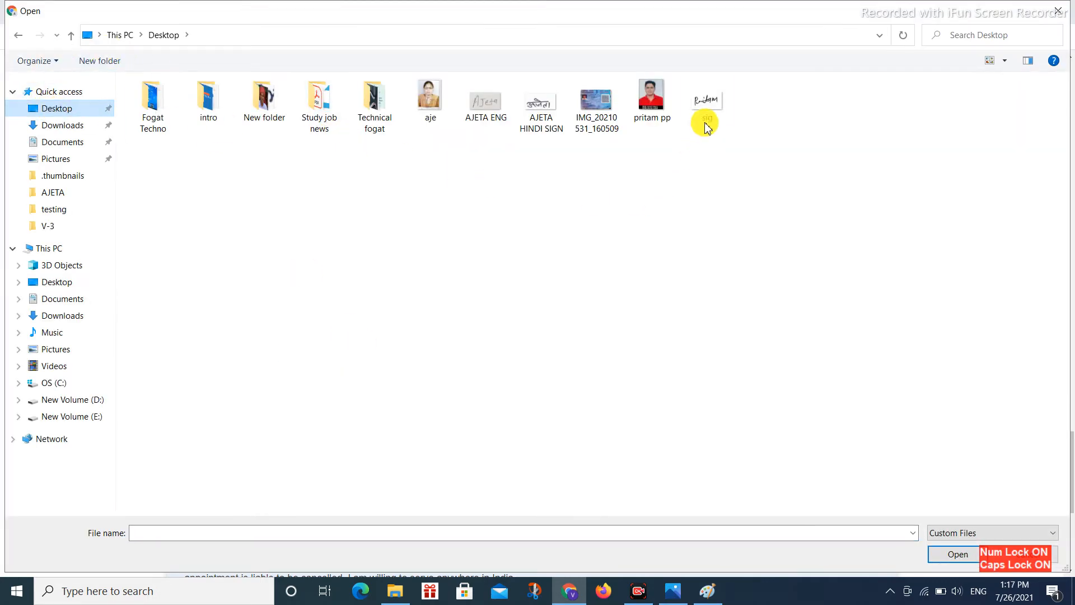
left_click(651, 101)
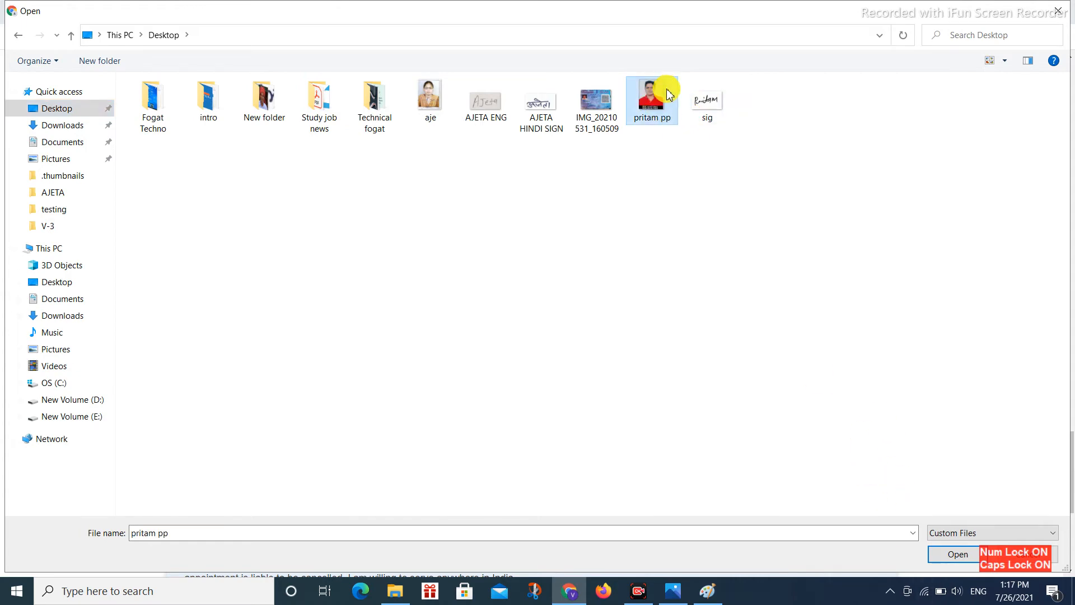
double_click(645, 97)
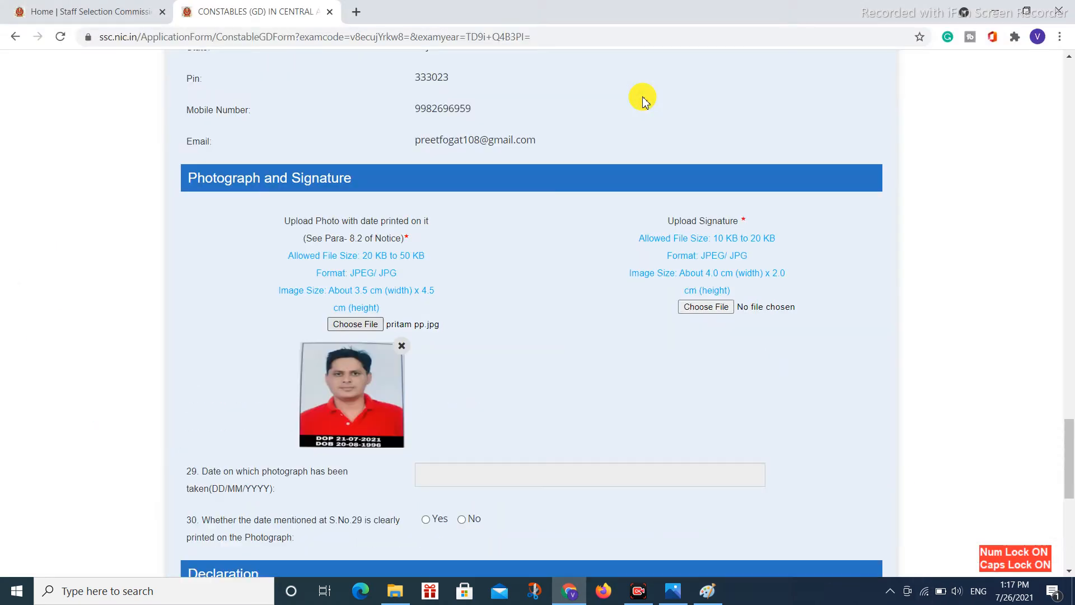
- Upload the sig image from the Desktop folder as the candidate's signature
left_click(689, 309)
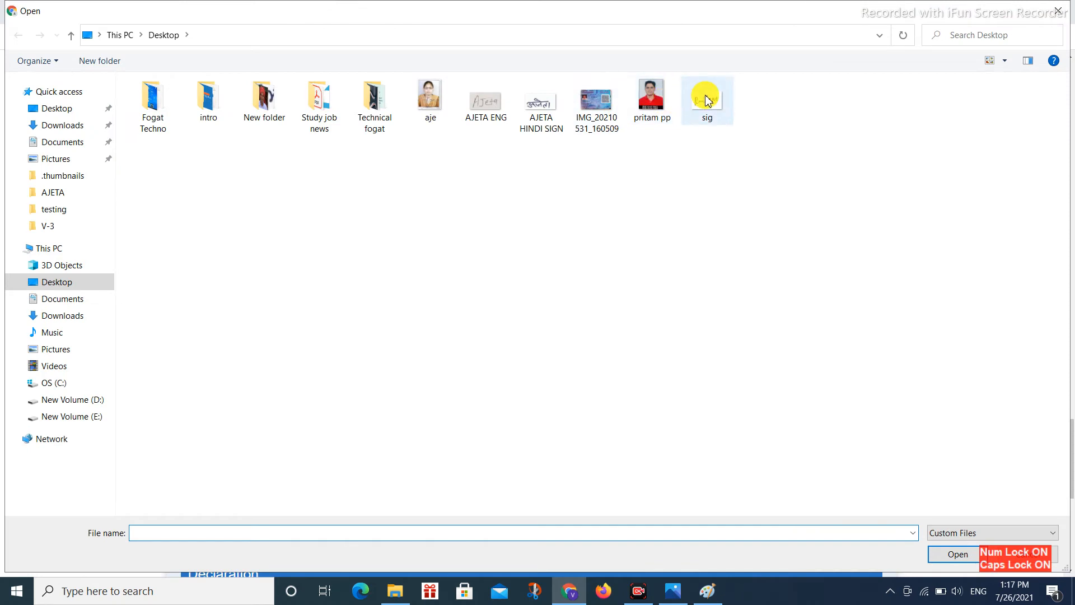
left_click(707, 100)
double_click(707, 101)
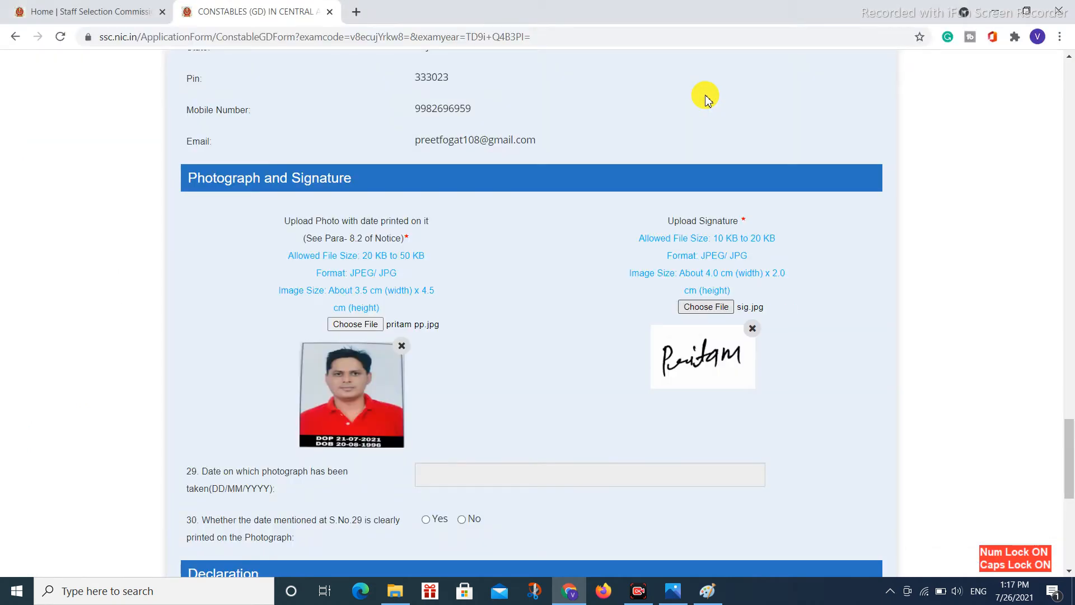
- Set the date the photograph was taken to 27/07/2021 and answer Yes to question 30 about the printed date
scroll(483, 404, "down", 1)
left_click(485, 403)
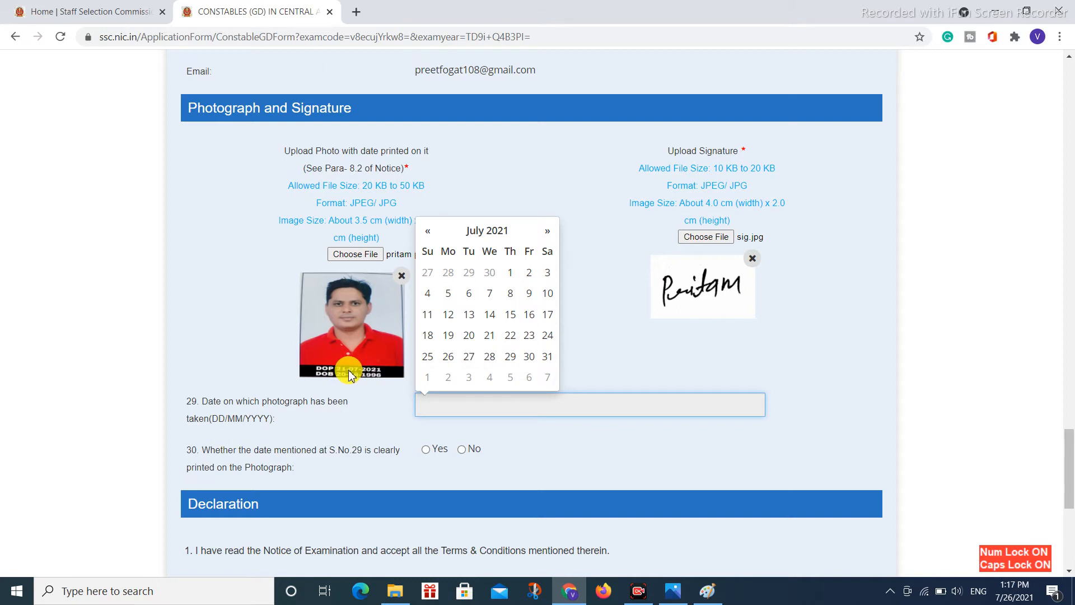
left_click(468, 356)
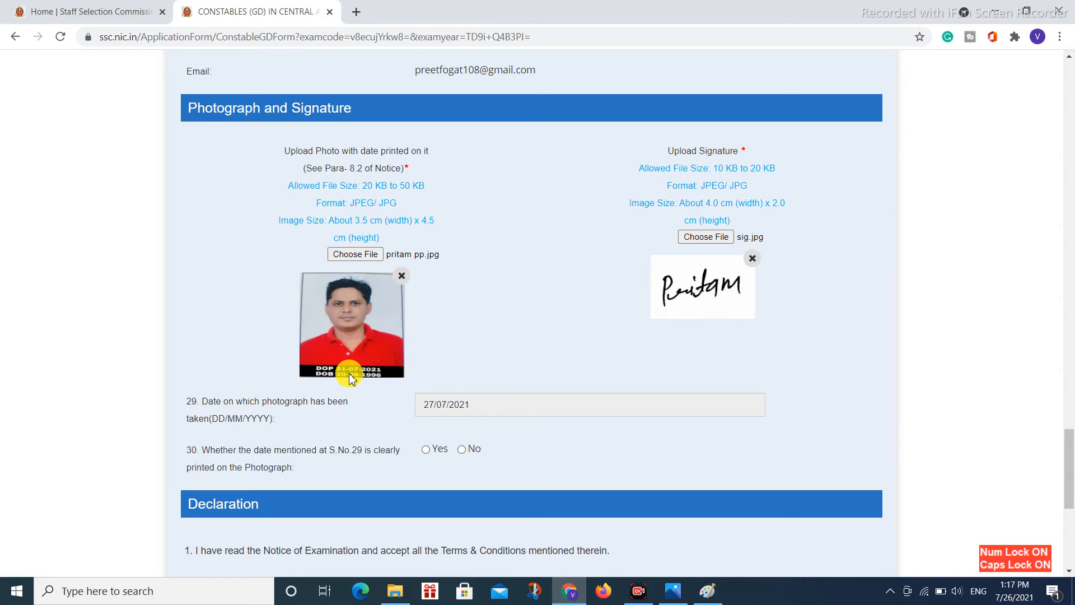
left_click(426, 450)
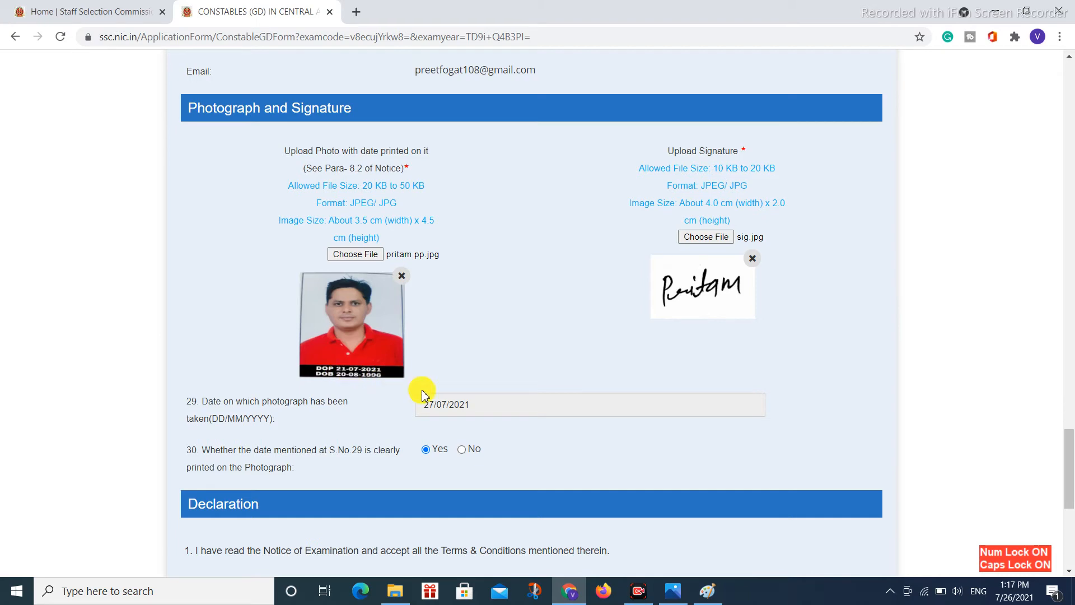
- Agree to the declaration and enter the captcha text shown beneath it
scroll(462, 508, "down", 2)
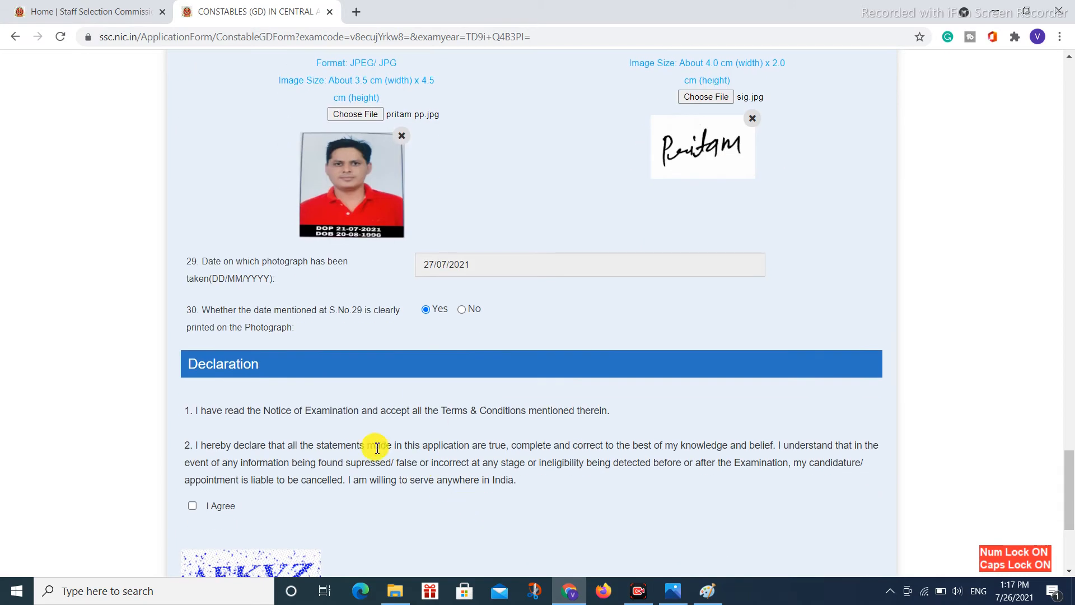
left_click(192, 505)
scroll(353, 460, "down", 2)
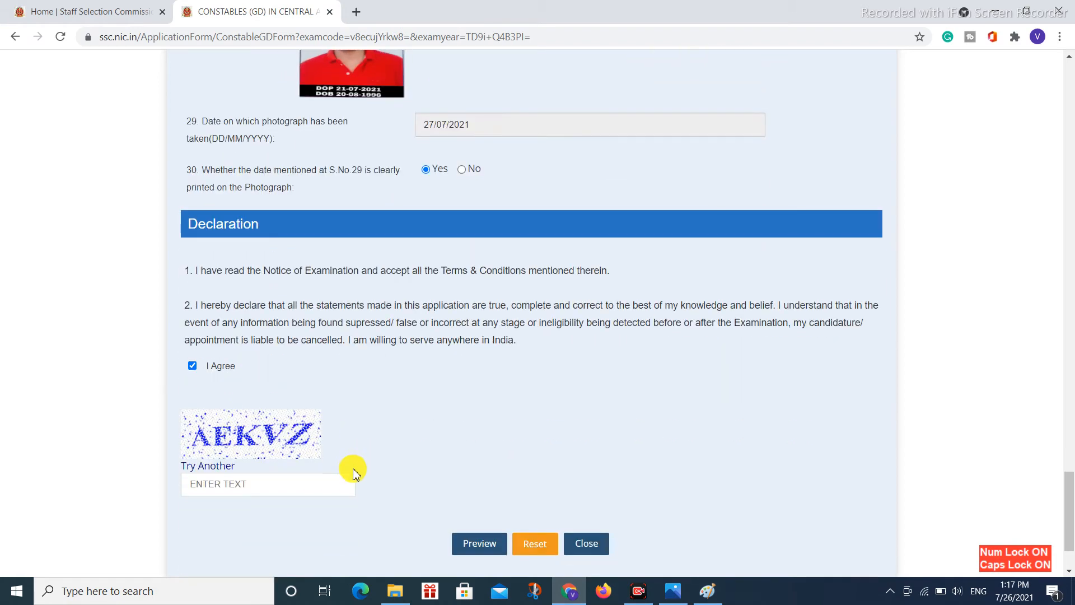
left_click(292, 485)
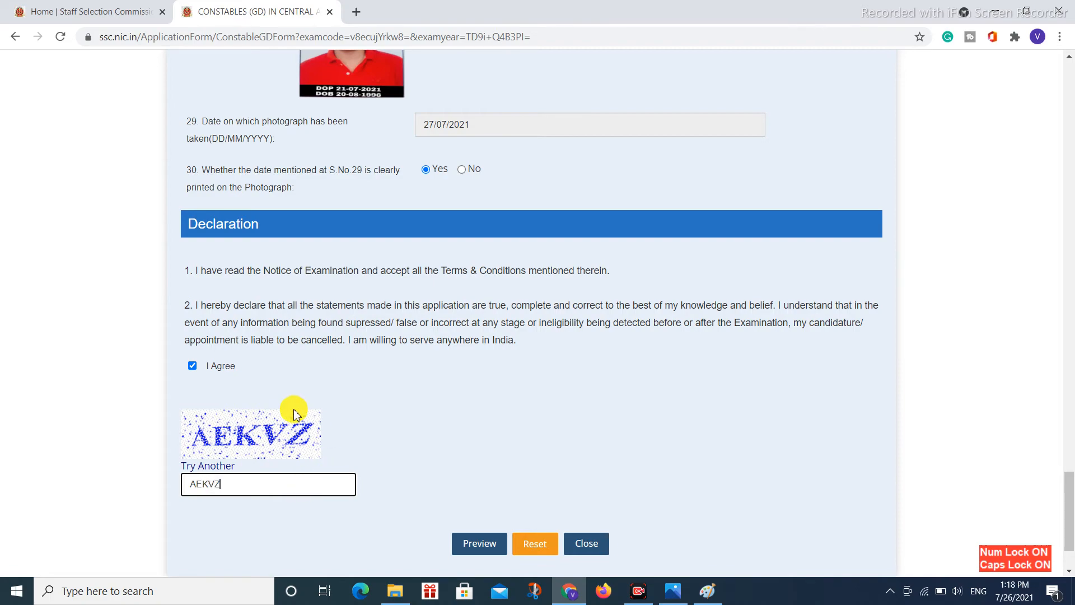
- Review the completed application form's answers from the personal details through the declaration
scroll(292, 413, "up", 12)
scroll(293, 412, "up", 15)
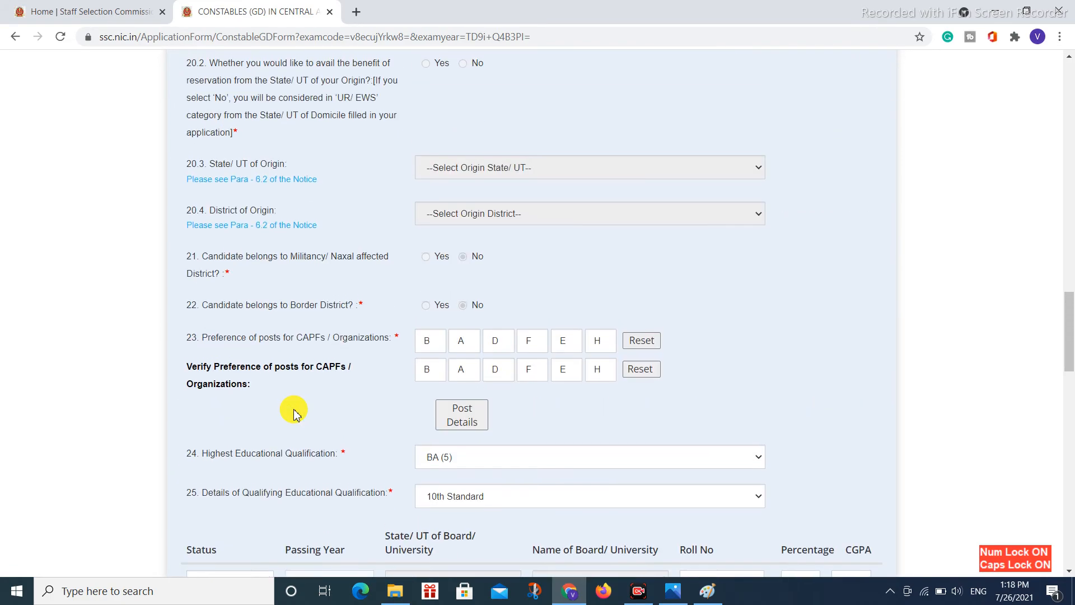
scroll(439, 317, "down", 10)
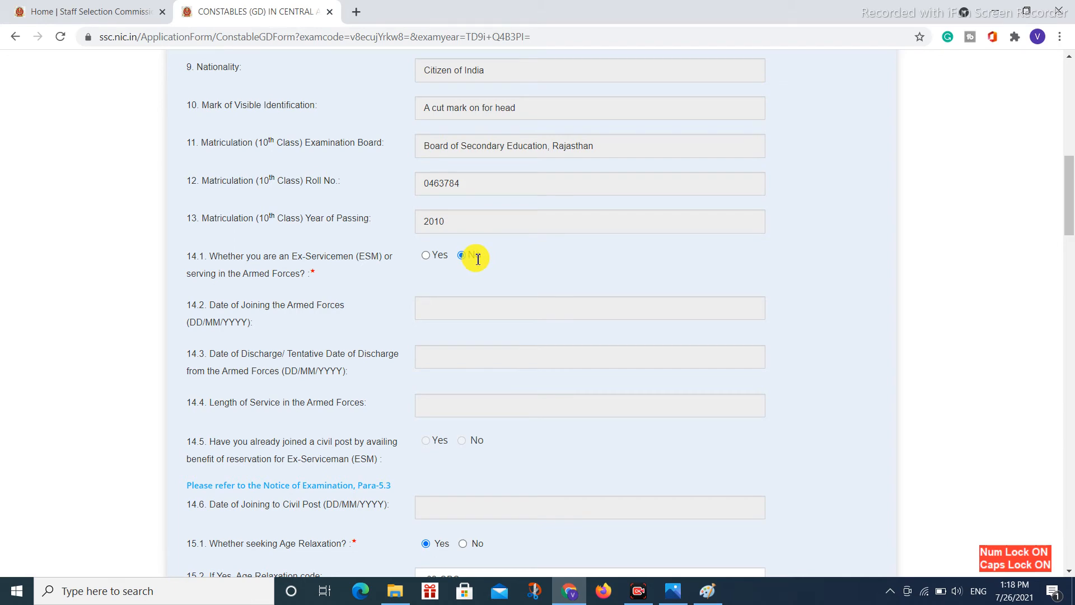
scroll(444, 312, "down", 1)
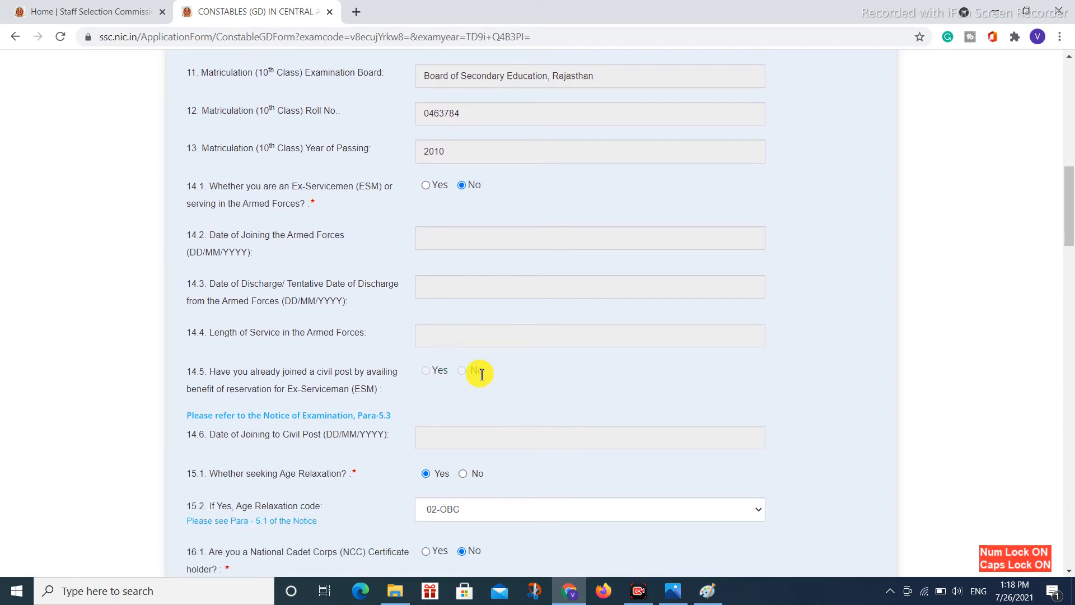
scroll(482, 374, "down", 3)
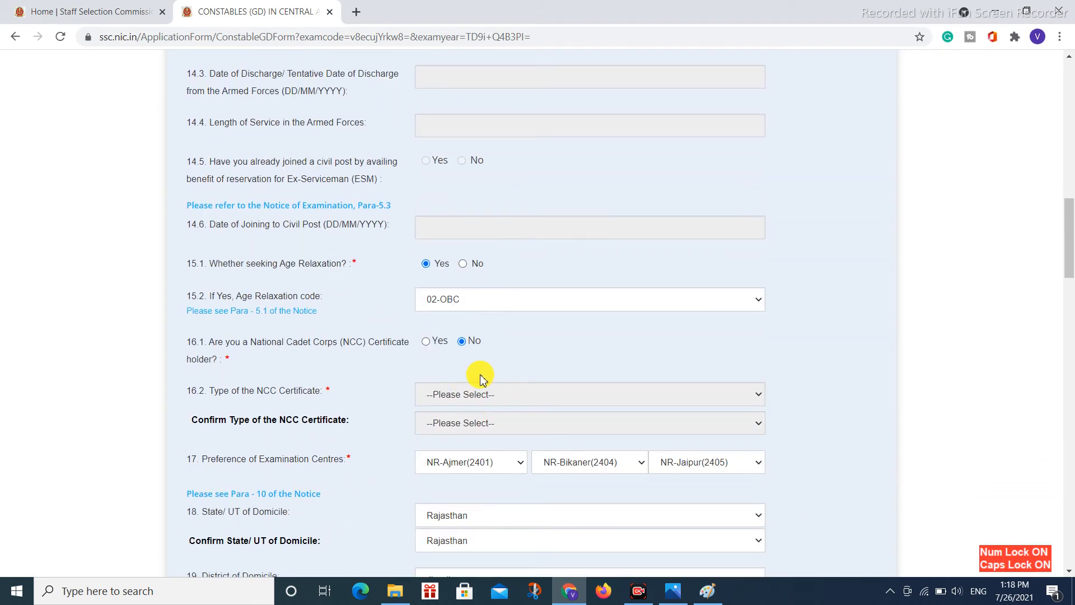
scroll(487, 378, "down", 5)
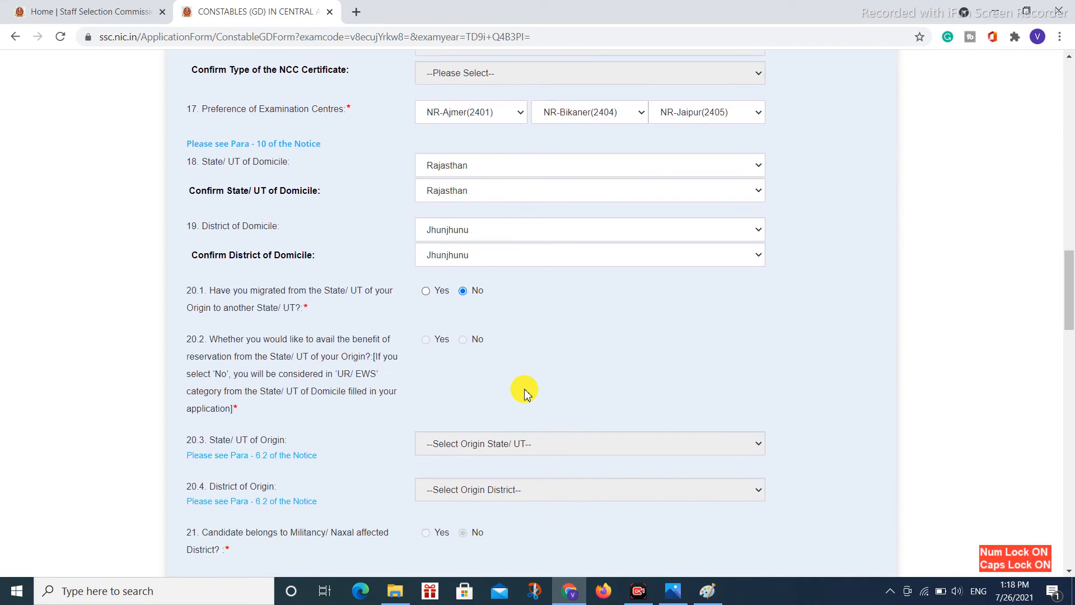
scroll(526, 391, "down", 5)
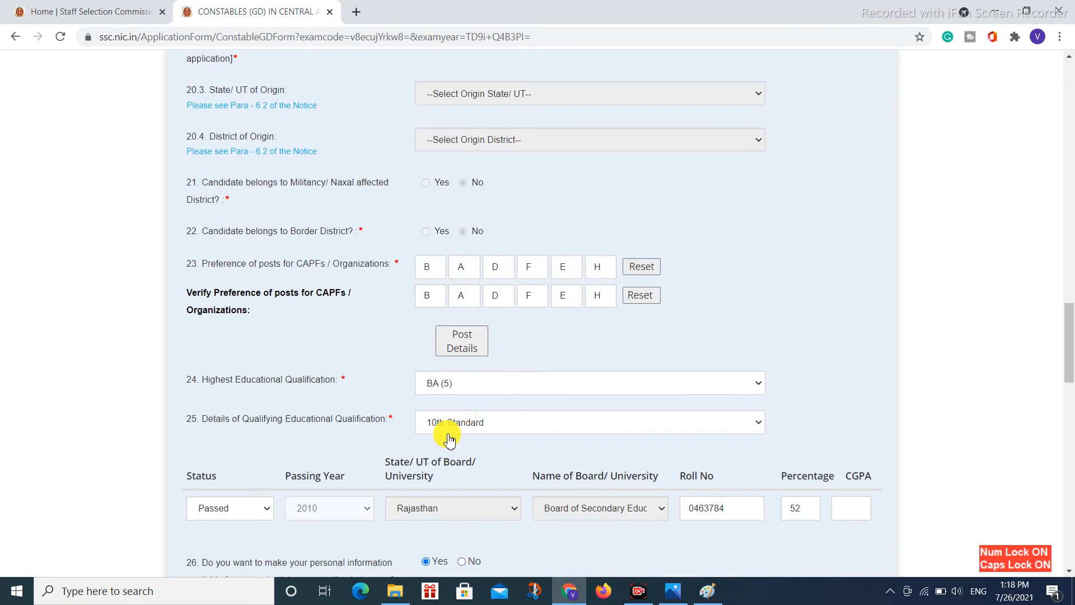
scroll(504, 448, "down", 7)
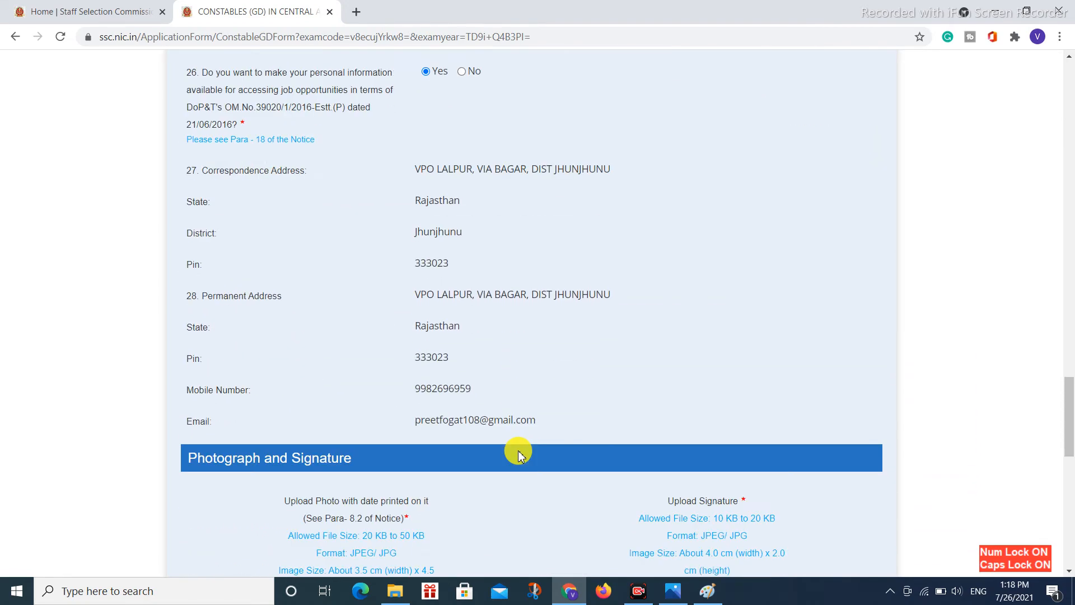
scroll(518, 454, "down", 10)
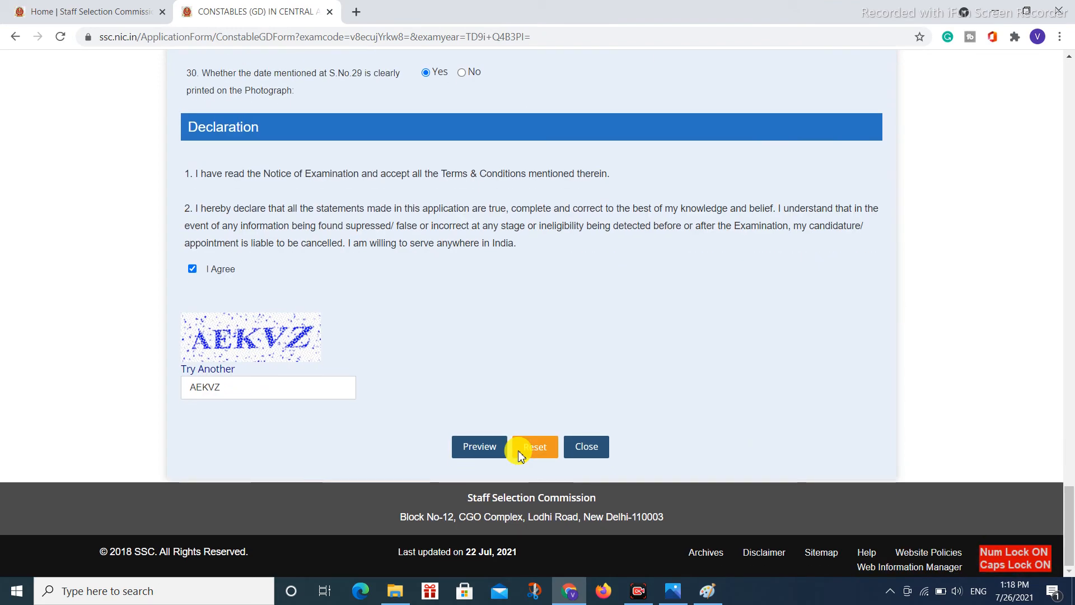
- Try to preview the application, dismiss the message and look through the reloaded form down to the photograph section
left_click(481, 455)
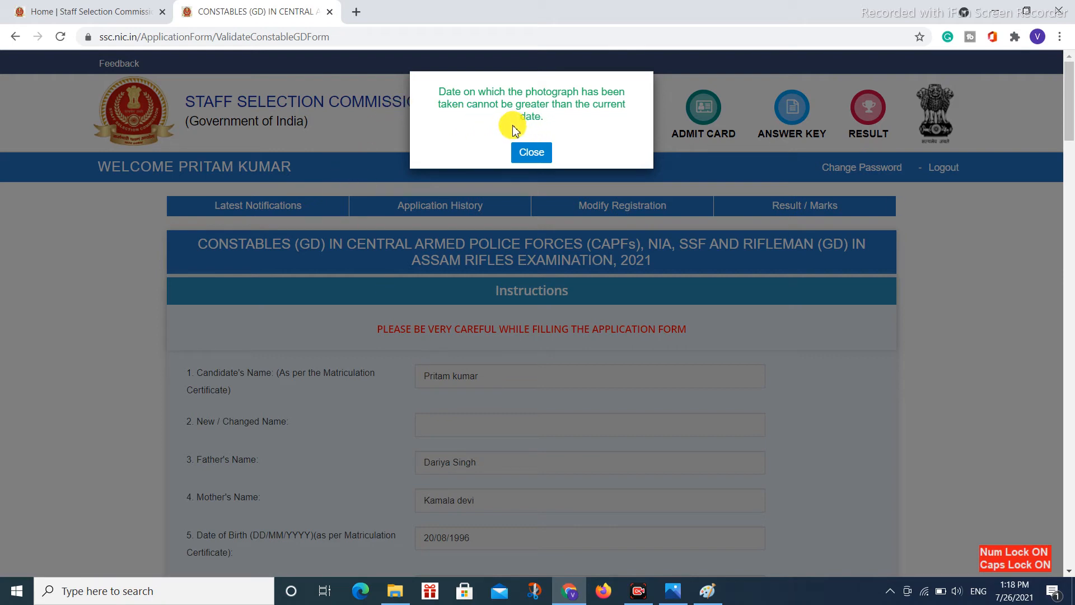
left_click(526, 154)
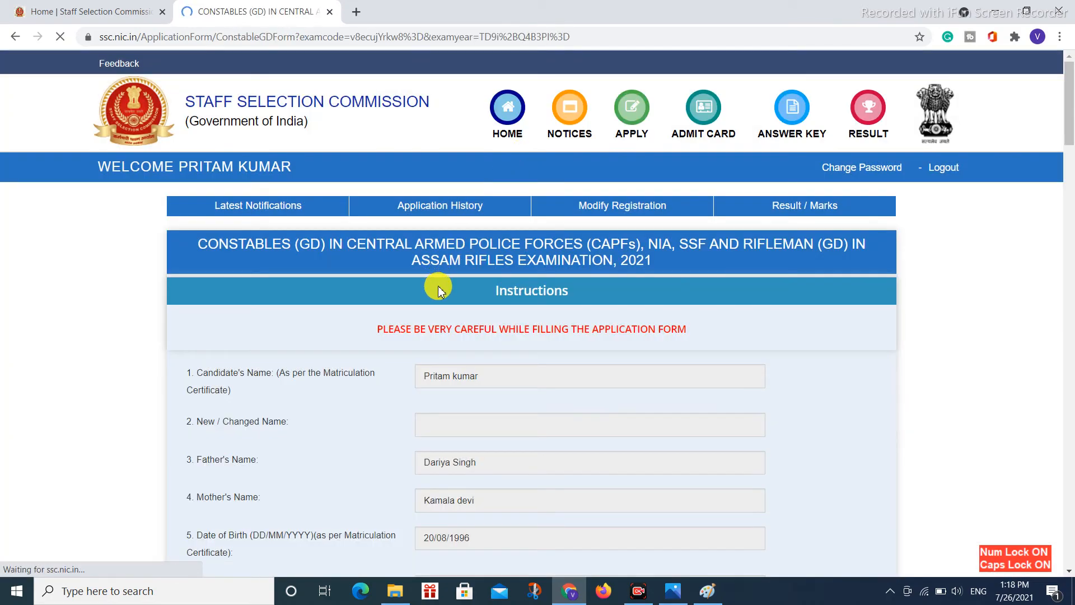
scroll(450, 303, "down", 10)
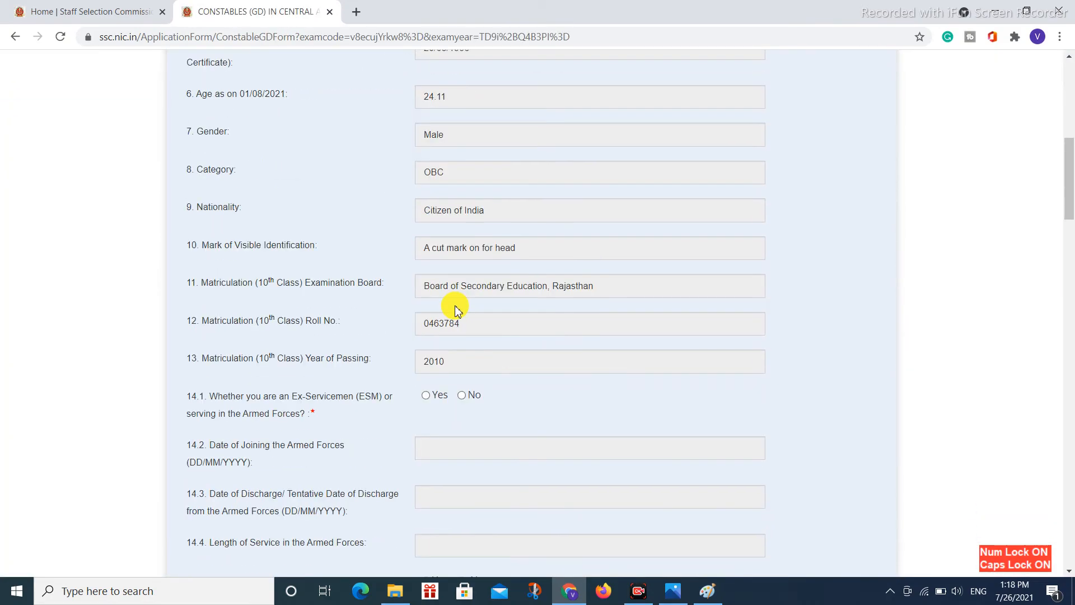
scroll(455, 311, "down", 4)
scroll(455, 313, "down", 3)
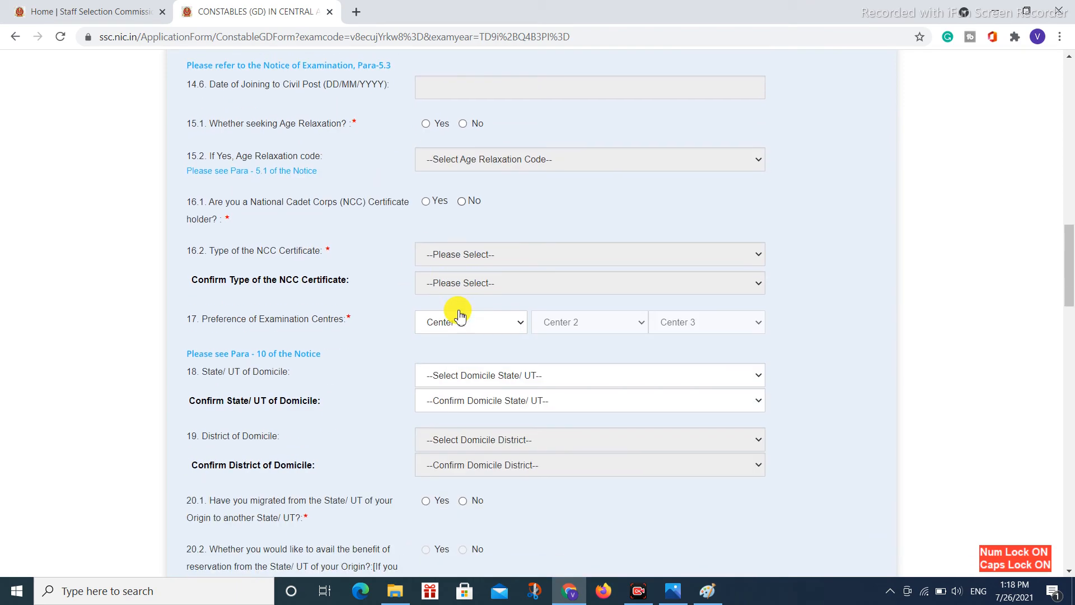
scroll(459, 315, "down", 10)
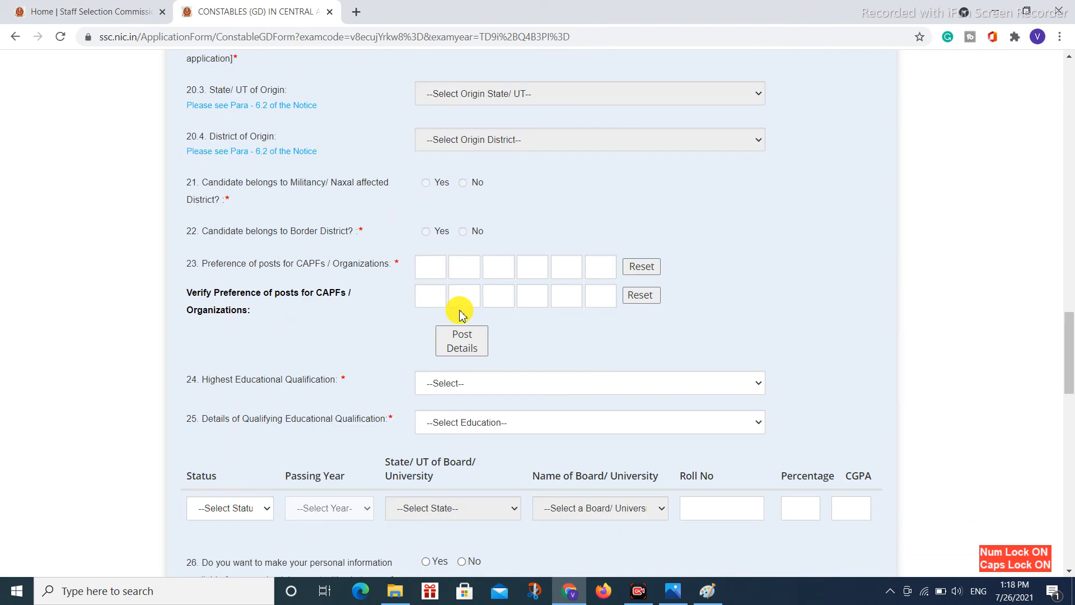
scroll(459, 314, "down", 8)
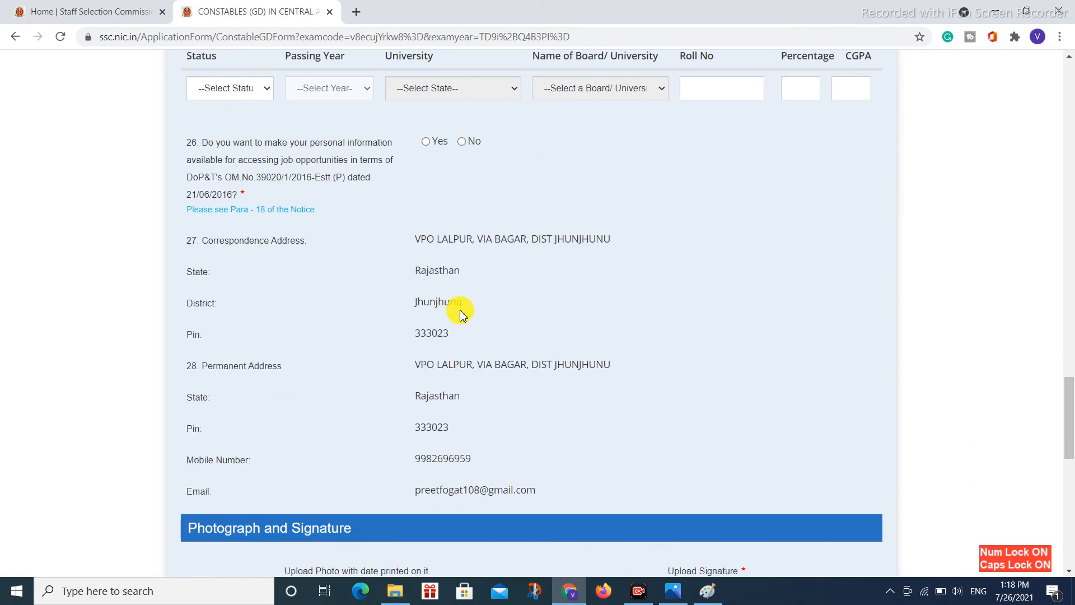
scroll(459, 313, "down", 4)
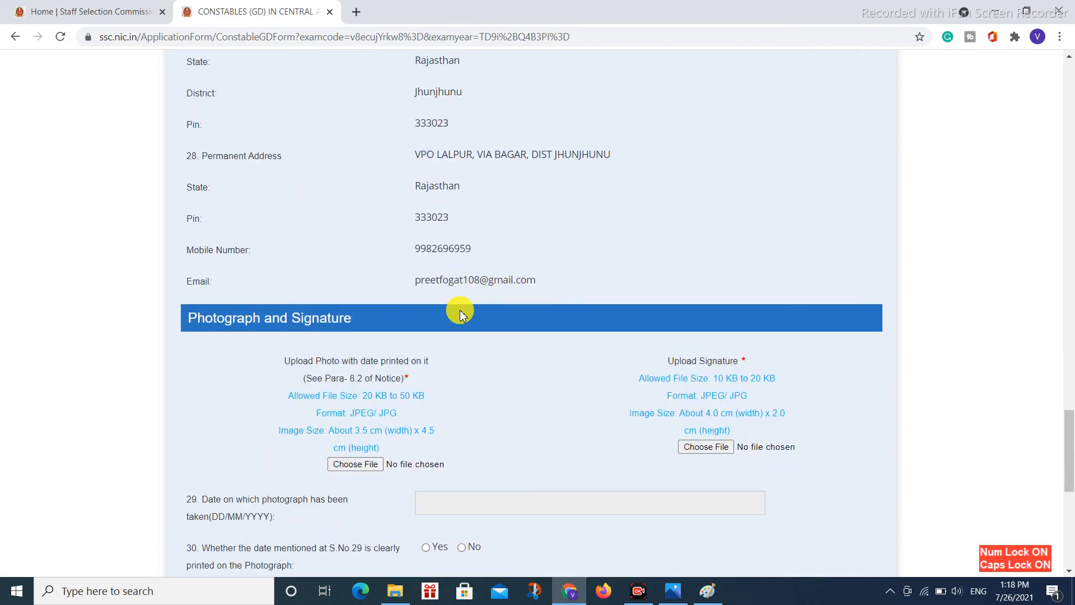
scroll(459, 314, "down", 4)
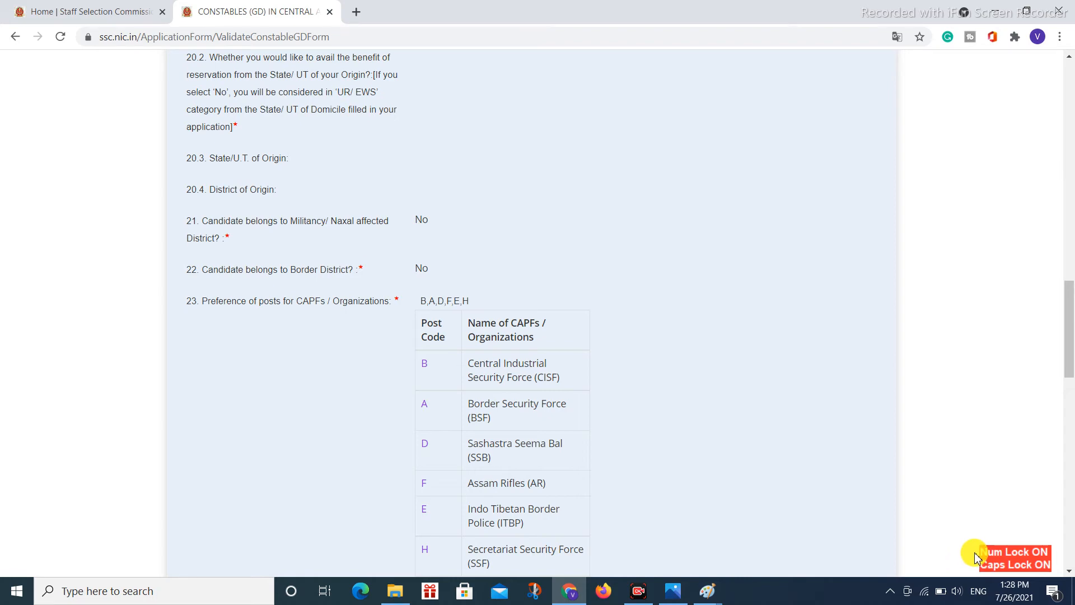
- Examine the application preview's domicile and exam centre answers, photo, signature and photograph date
scroll(506, 365, "up", 5)
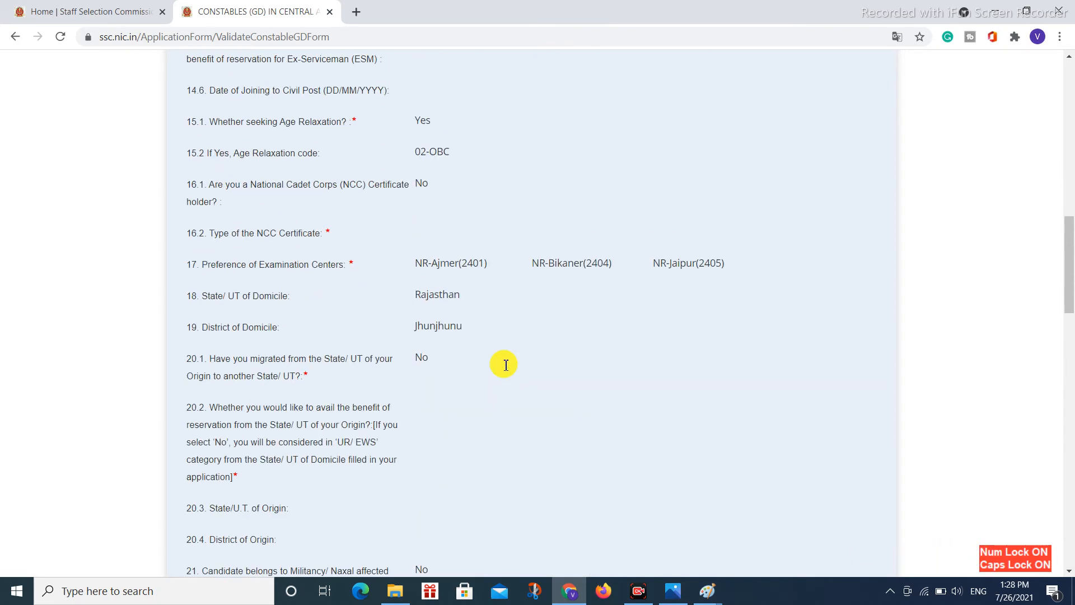
scroll(506, 365, "down", 12)
scroll(506, 367, "down", 9)
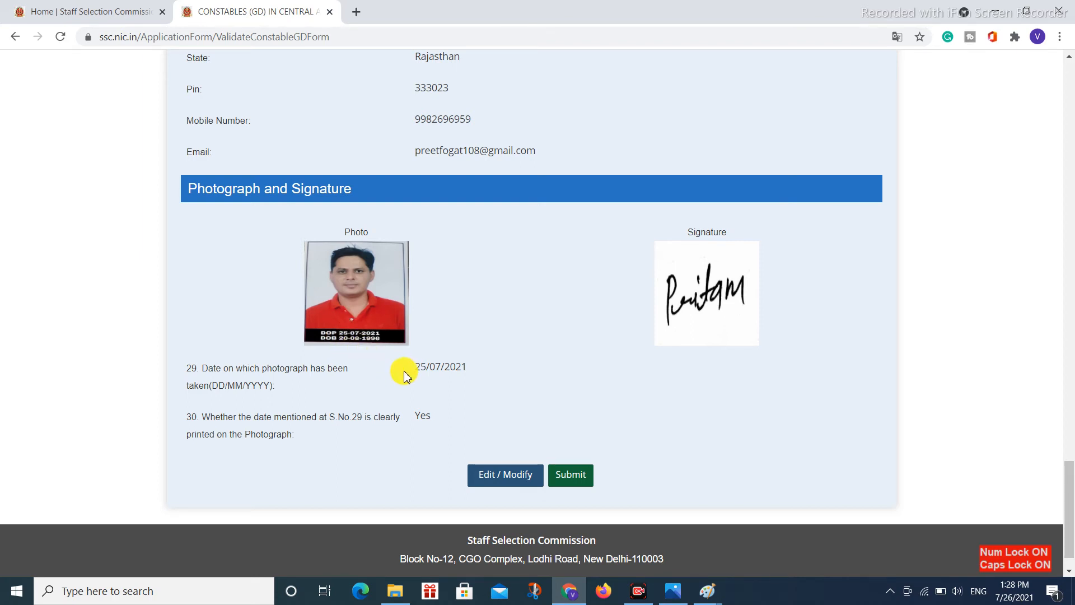
mouse_move(421, 367)
left_mouse_down()
mouse_move(468, 368)
mouse_move(413, 371)
left_mouse_up()
left_click(473, 369)
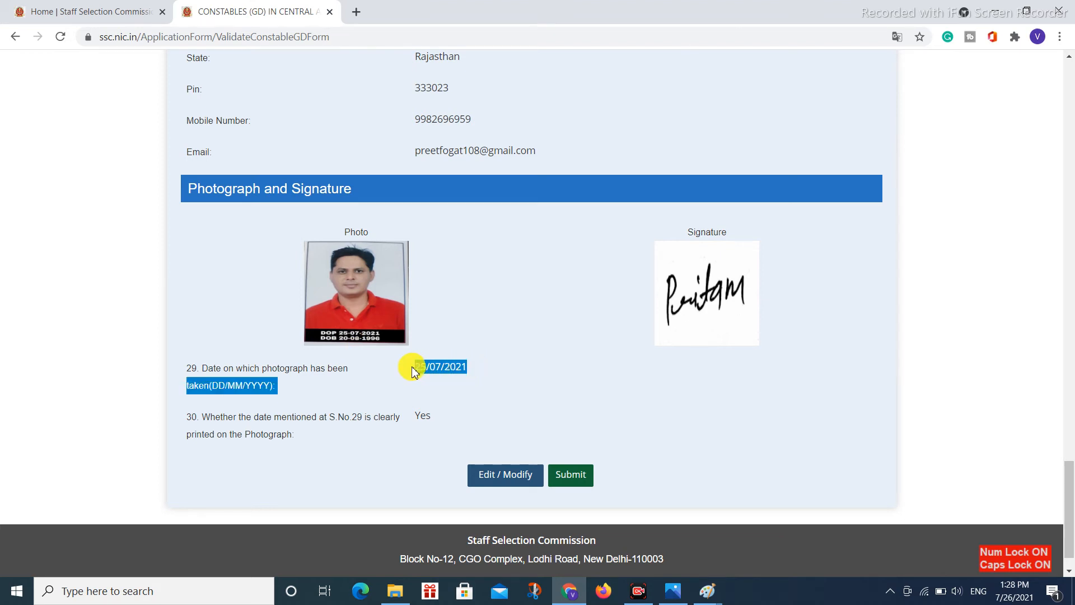
left_click(452, 369)
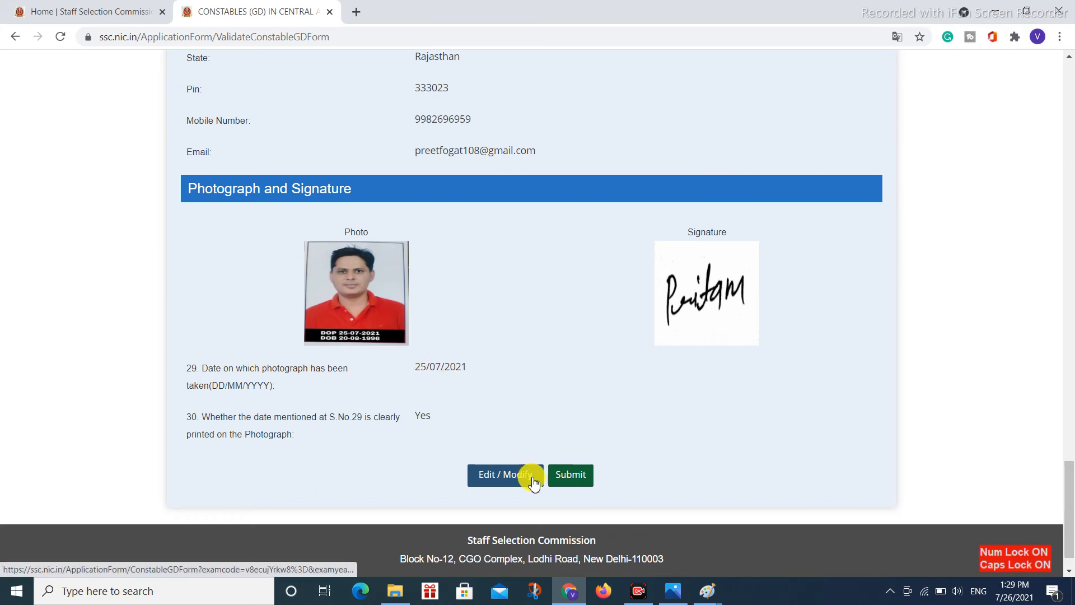
- Recheck the preview's address, qualification, post preference and reservation answers before final submission
scroll(563, 360, "up", 7)
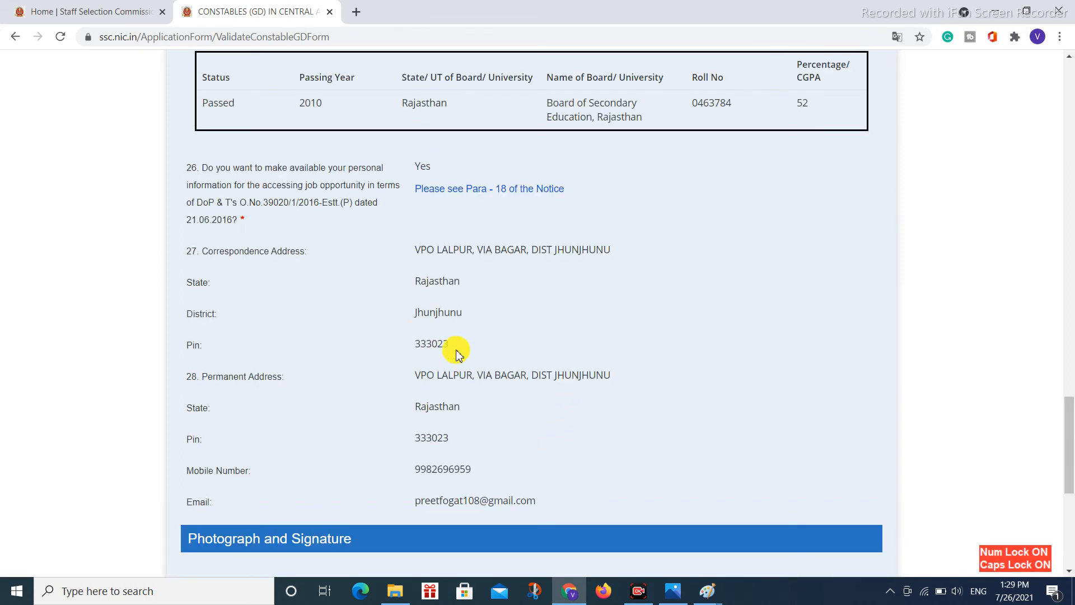
scroll(506, 370, "up", 6)
scroll(506, 369, "up", 10)
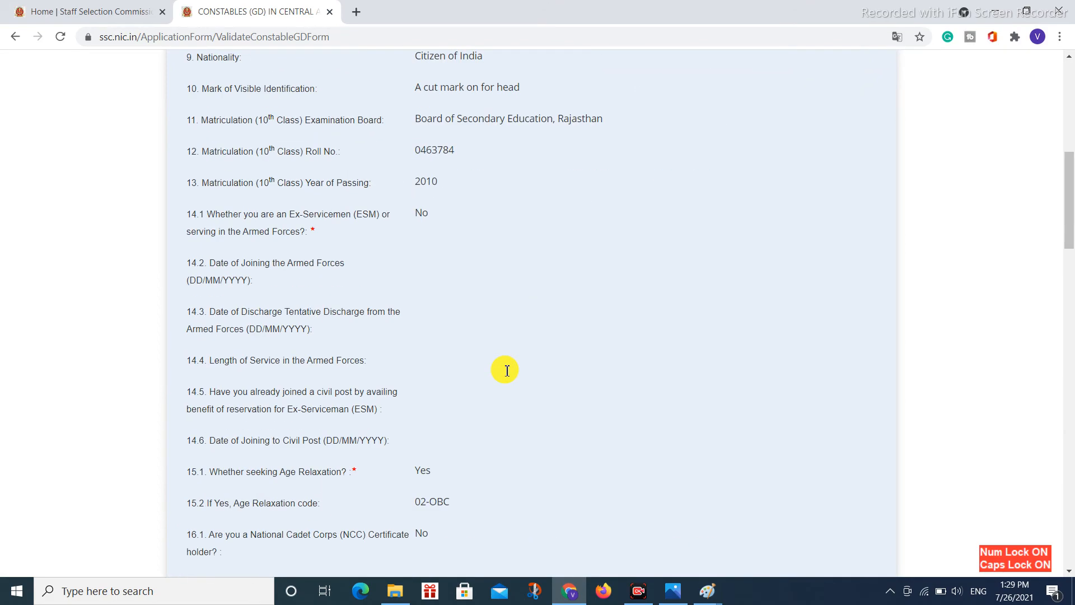
scroll(504, 367, "down", 7)
scroll(505, 372, "down", 10)
scroll(506, 372, "up", 20)
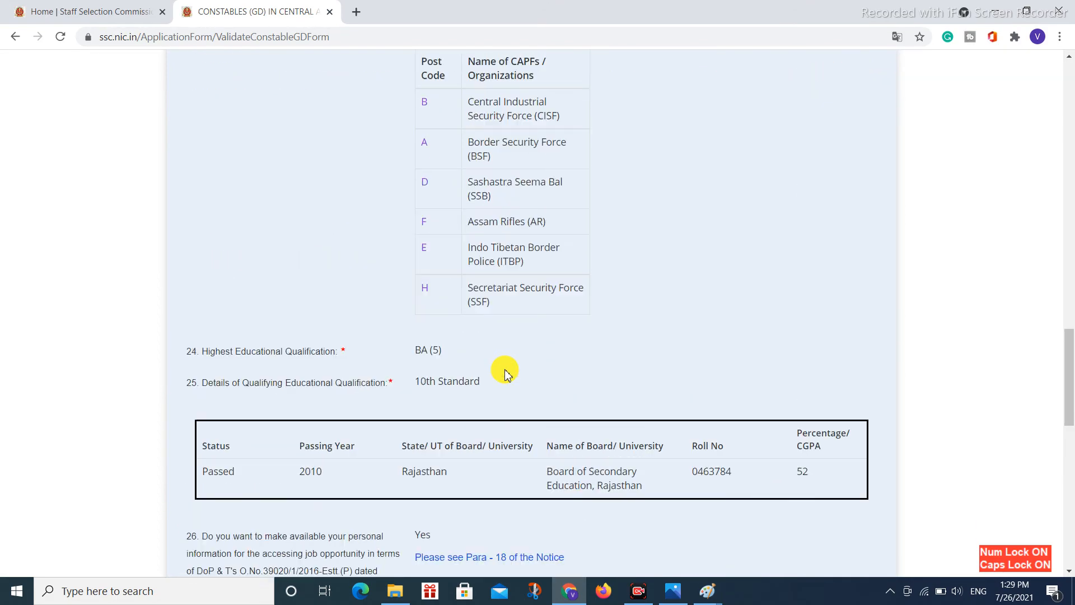
scroll(505, 372, "down", 20)
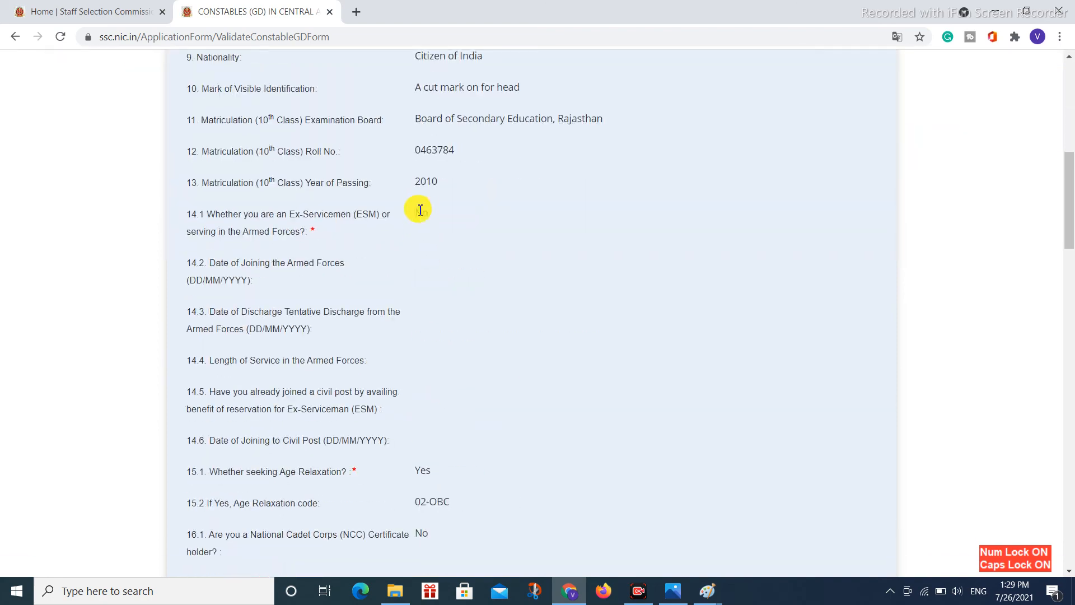
scroll(449, 293, "down", 3)
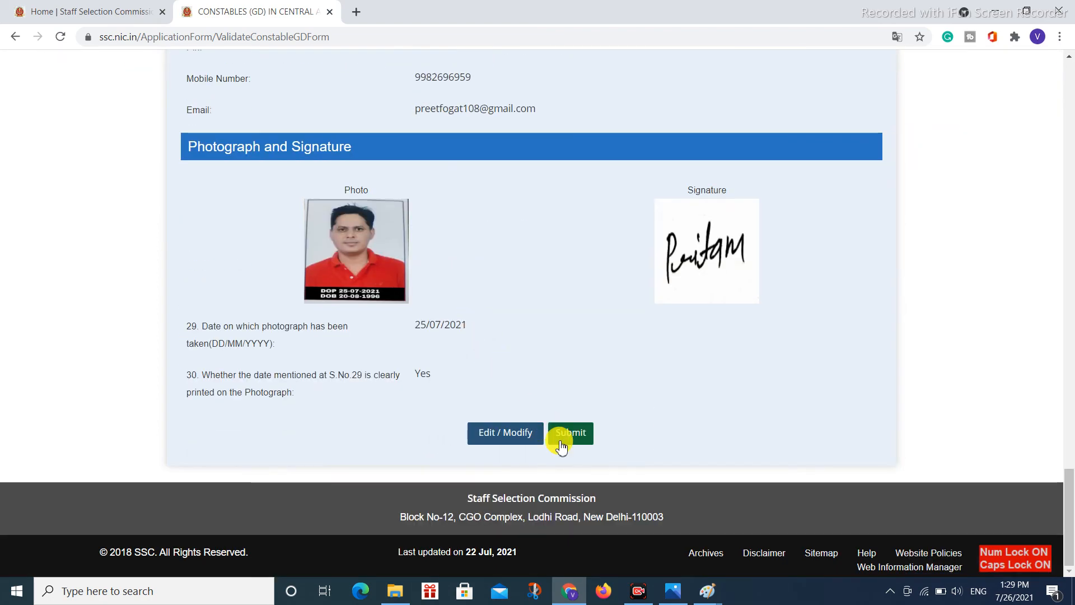
- Submit the application, confirm the final submission and proceed to the fee payment
left_click(569, 434)
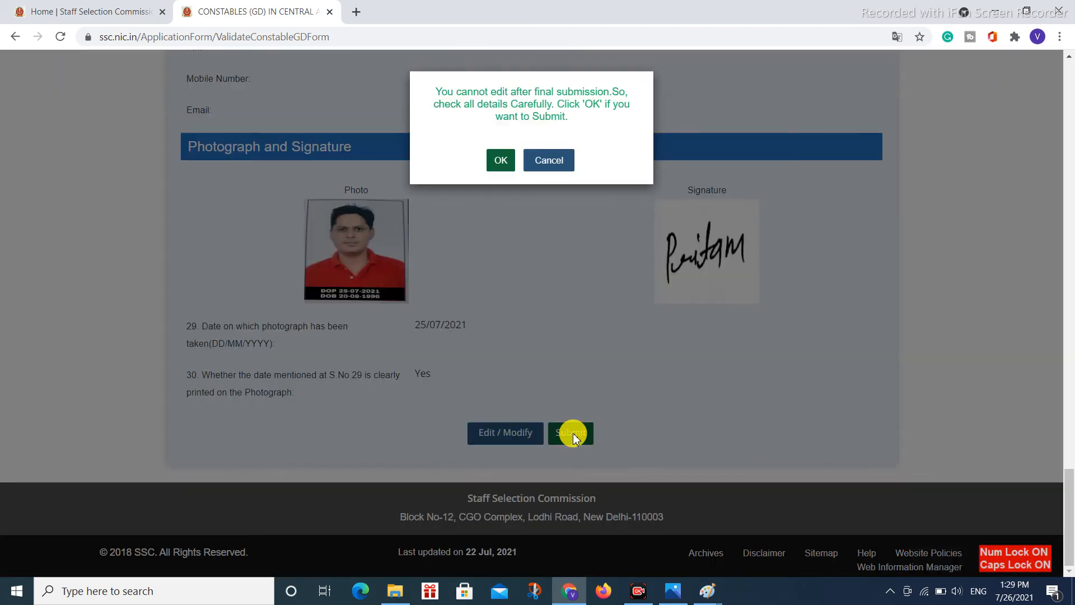
left_click(493, 161)
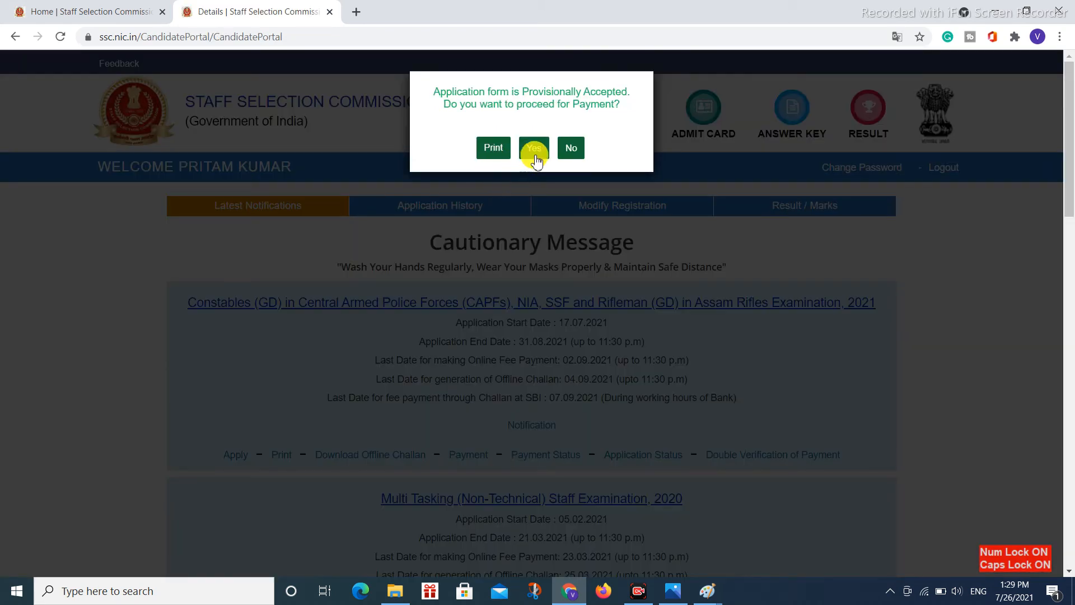
left_click(535, 159)
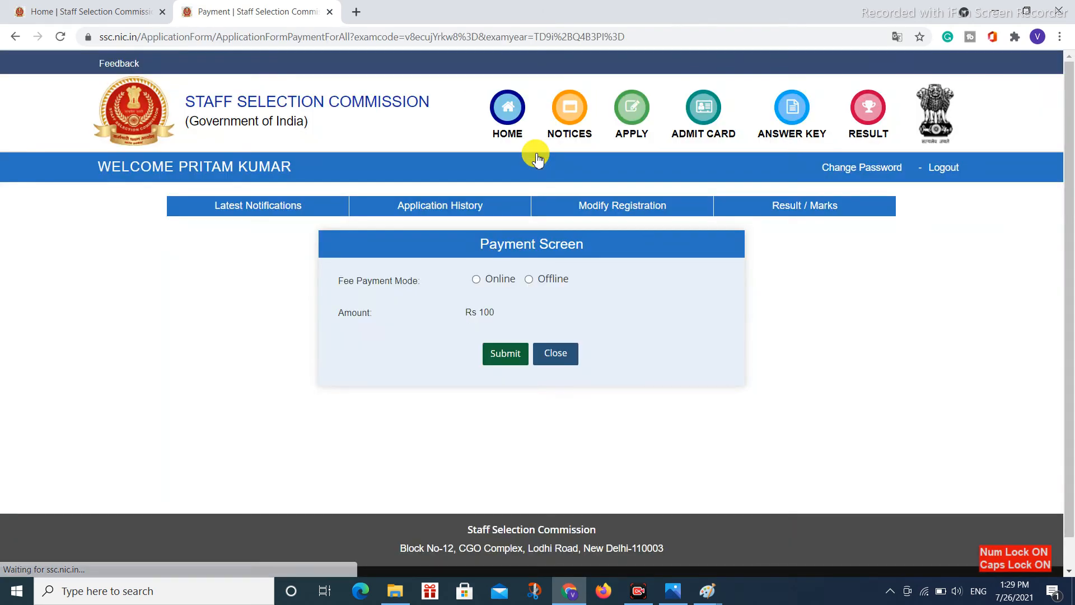
- Choose the Online fee payment mode, submit it and select SBI Net Banking / yono as the payment option
left_click(475, 280)
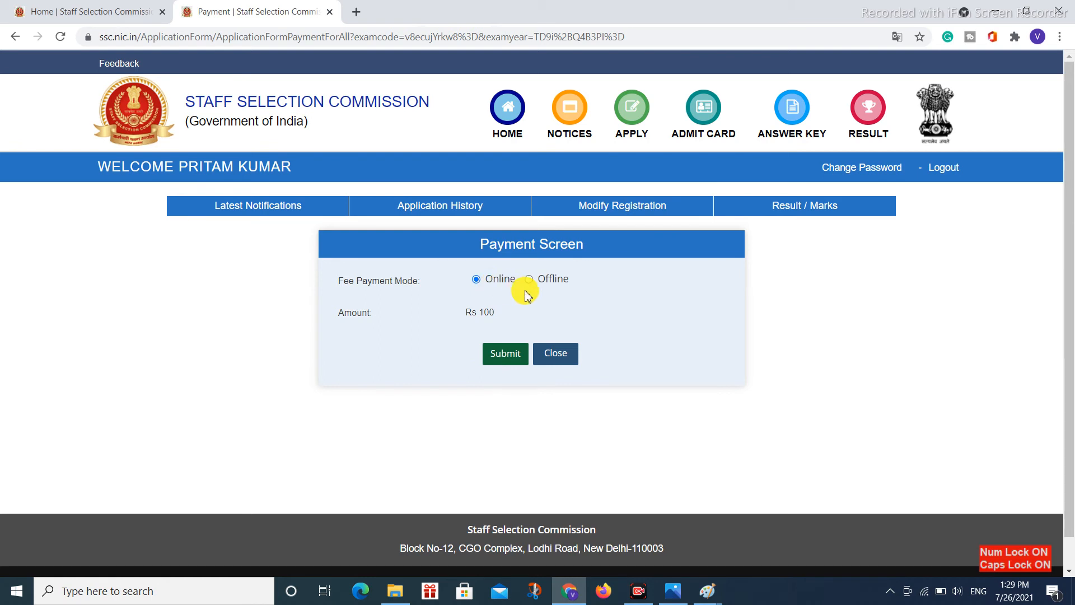
left_click(514, 354)
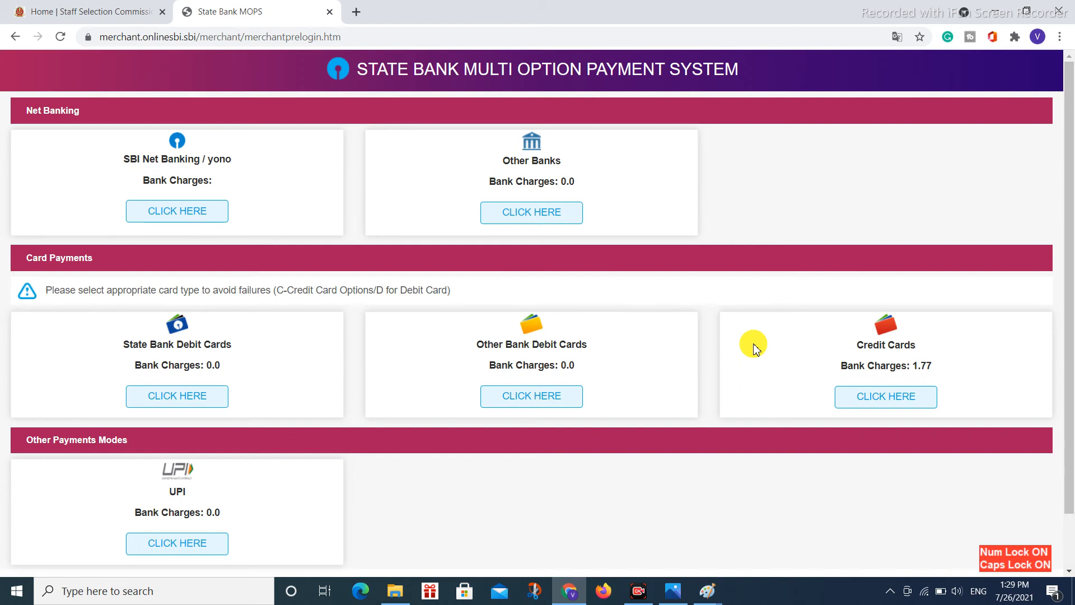
left_click(177, 216)
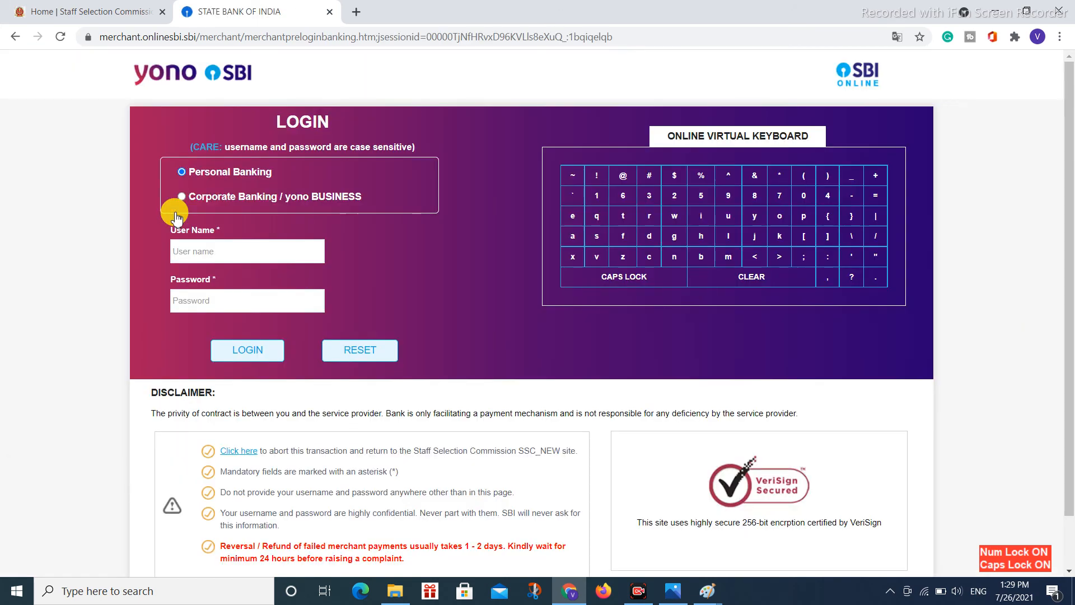
- Log in to SBI Personal Banking with the account credentials and confirm the payment with the high security transaction password
left_click(219, 257)
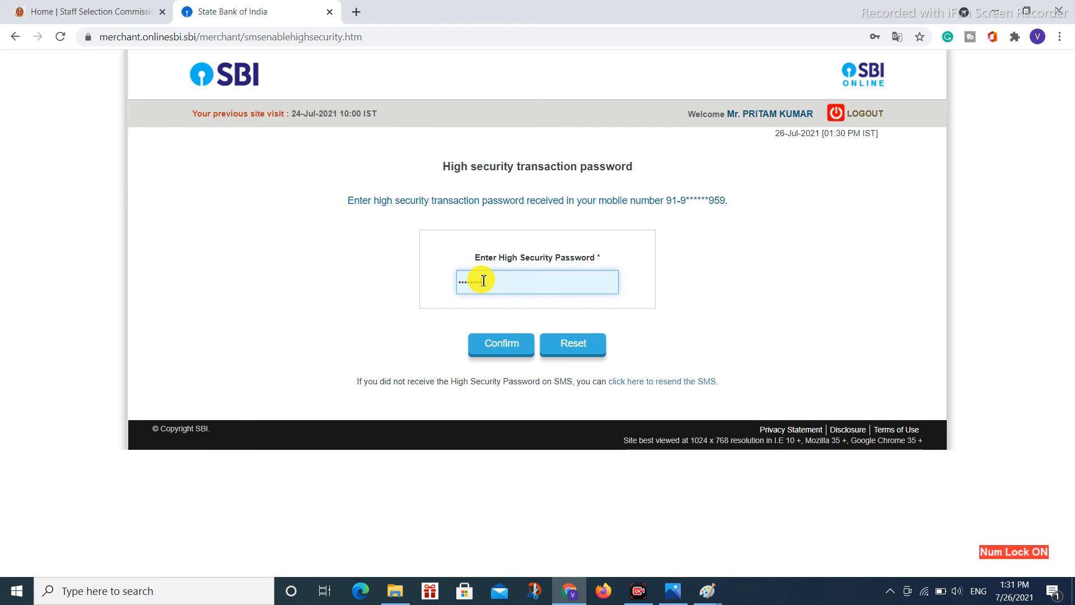
left_click(500, 345)
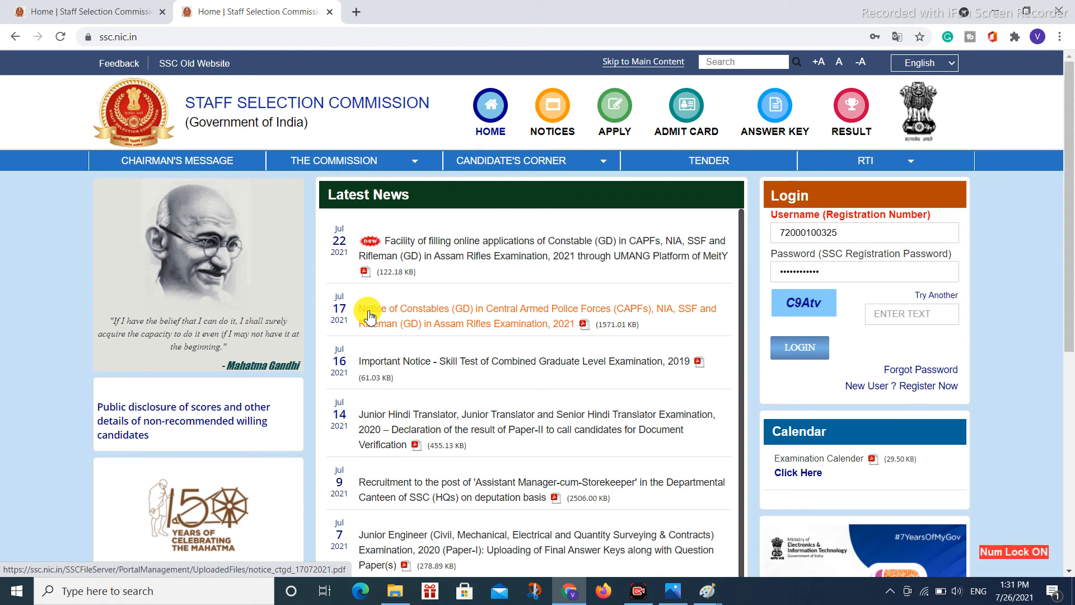
- Enter the displayed captcha text beside the prefilled registration number and password, and log in to the candidate portal
left_click(923, 317)
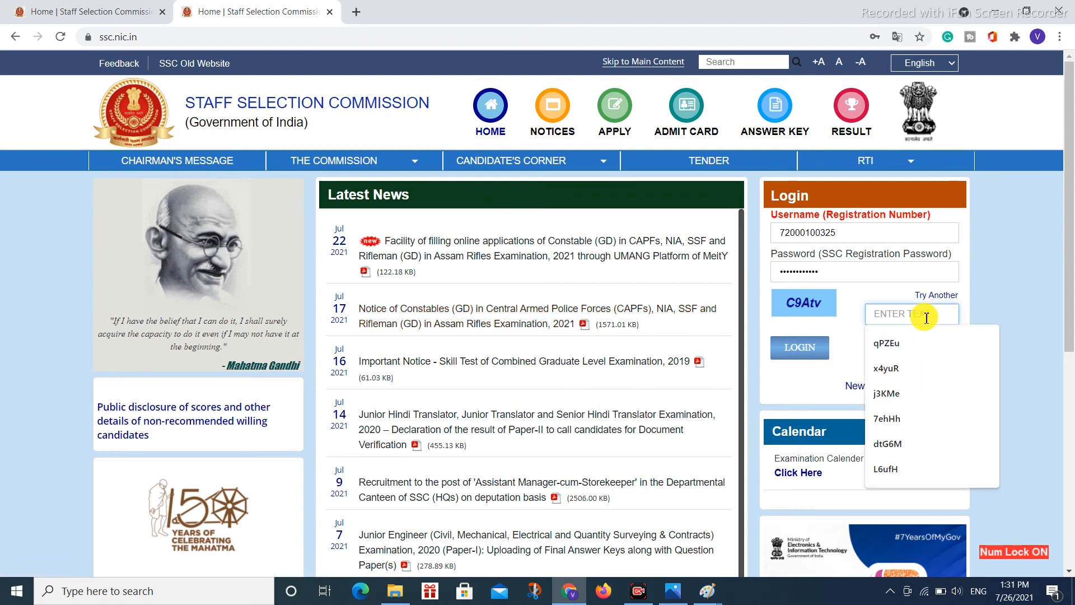
key("Caps_Lock")
type("C")
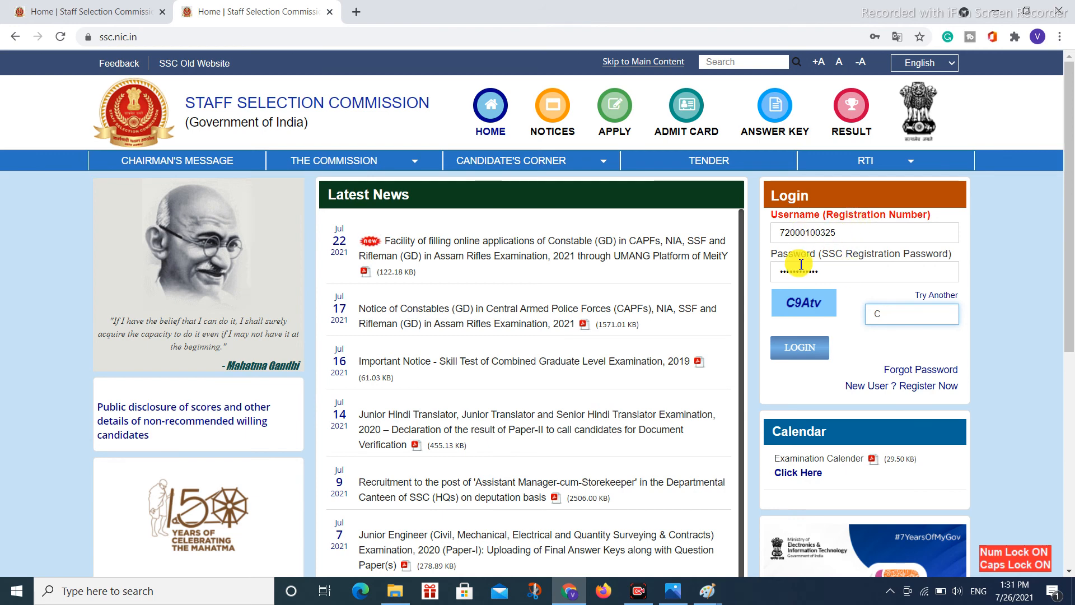
double_click(840, 231)
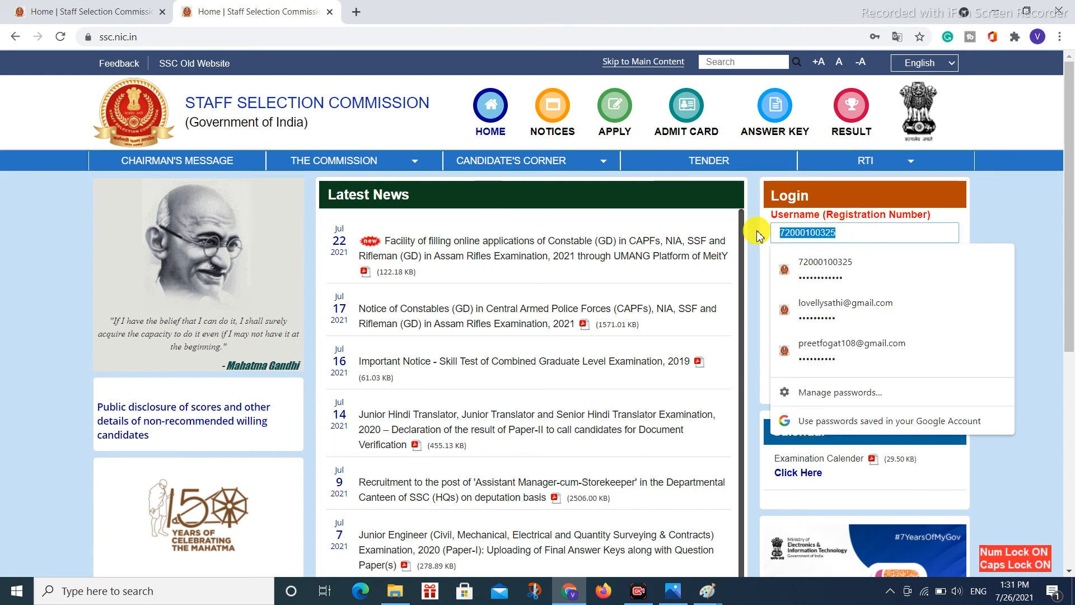
left_click(862, 232)
left_click(1008, 224)
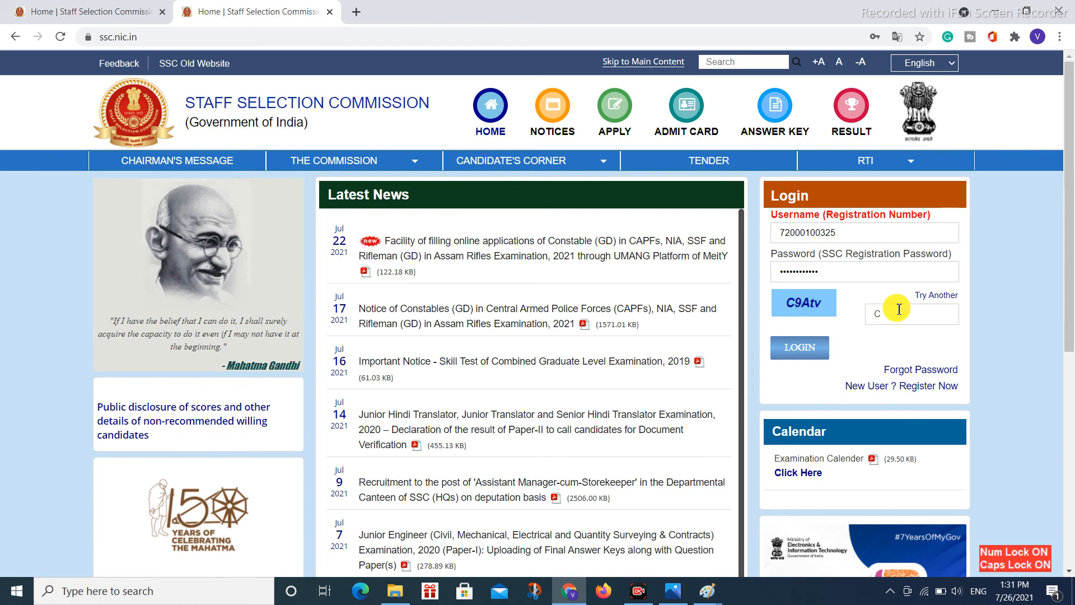
key("Caps_Lock")
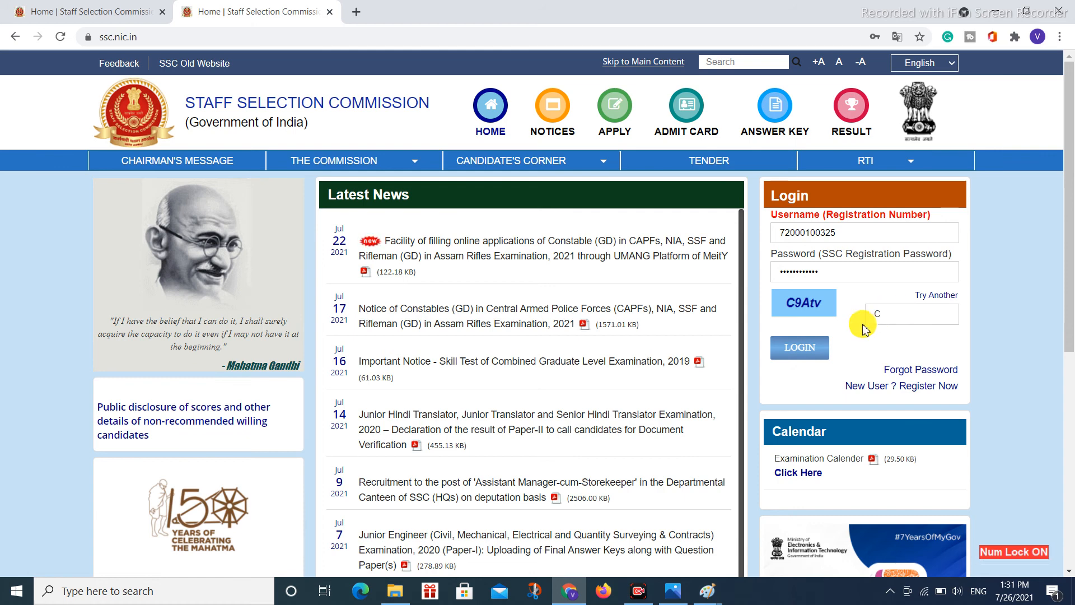
left_click(932, 318)
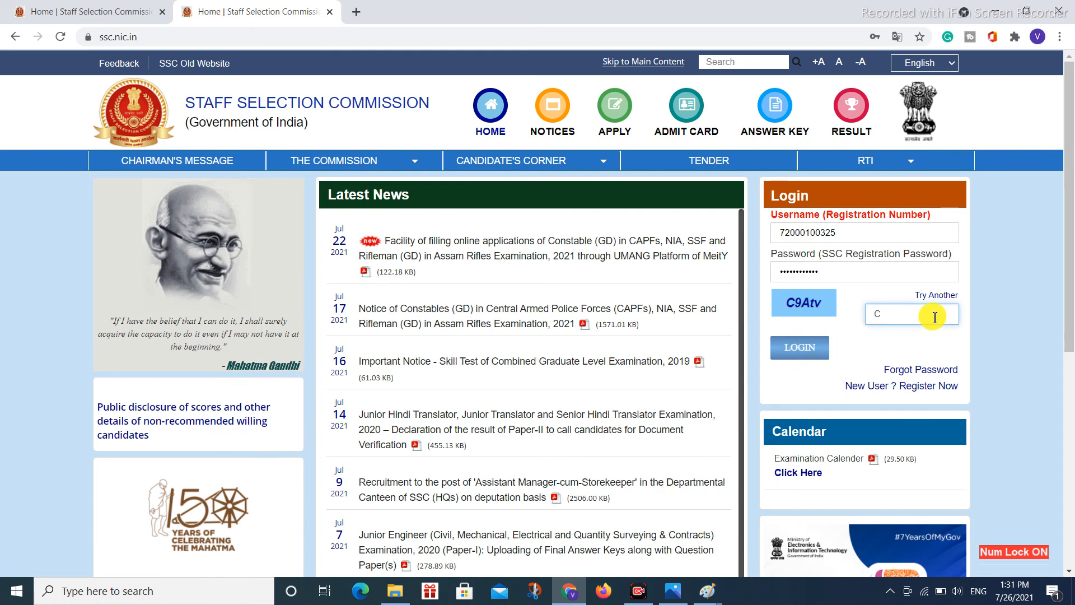
type("9")
key("Caps_Lock")
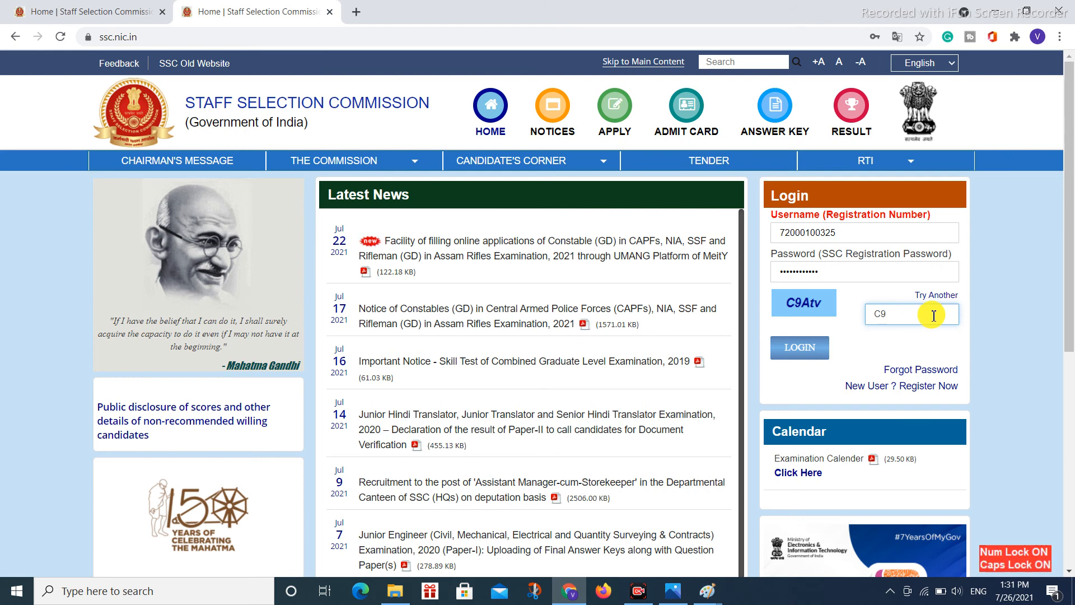
type("A")
key("Caps_Lock")
type("t")
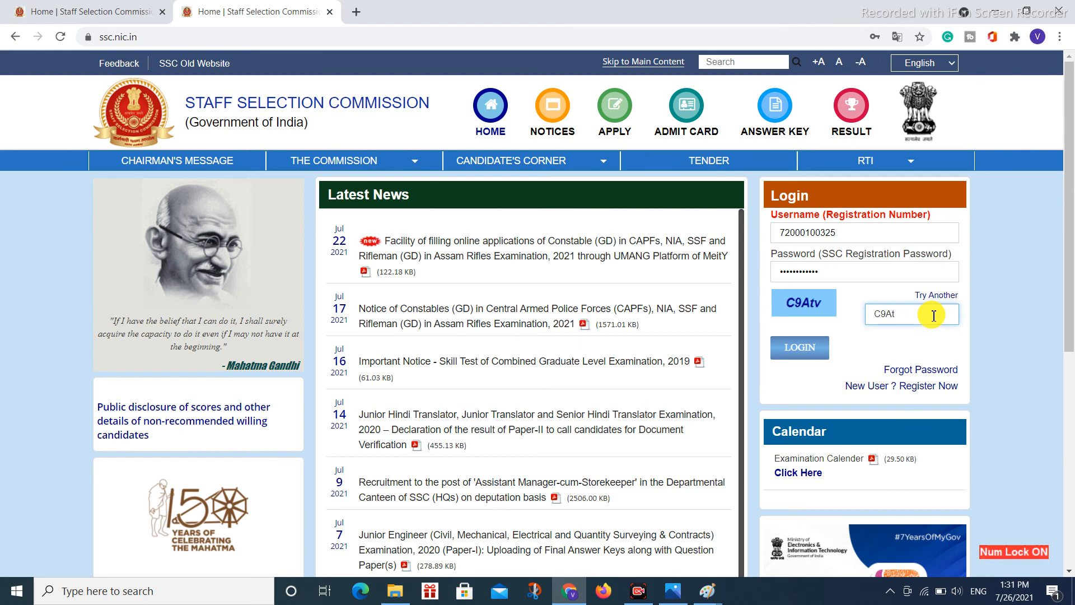
type("v")
left_click(806, 347)
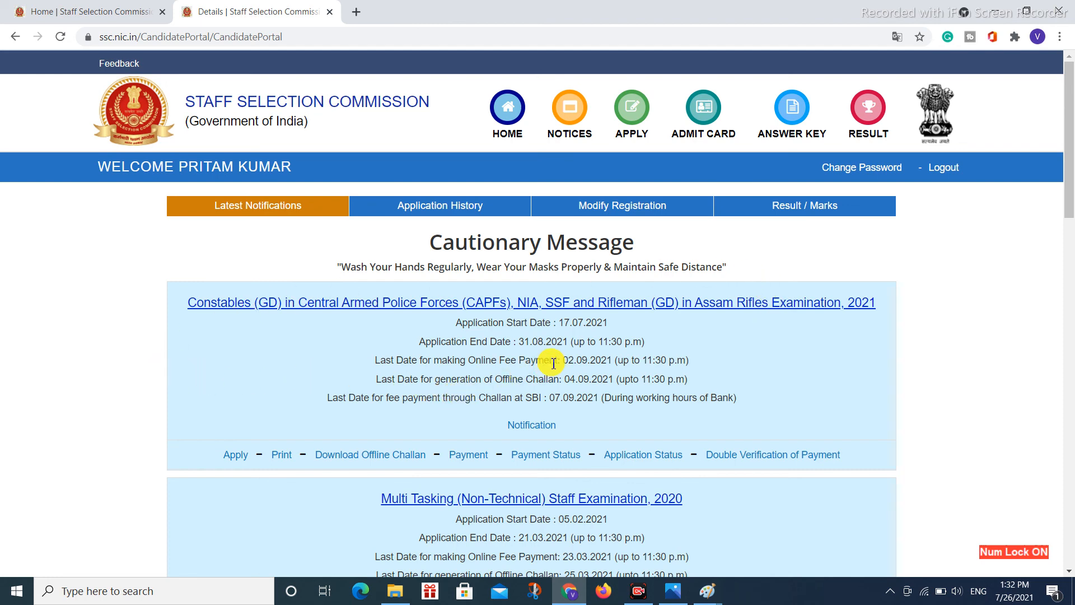
- Check the Application Status of the Constables (GD) Examination, 2021 and return to the latest notifications
scroll(554, 358, "down", 1)
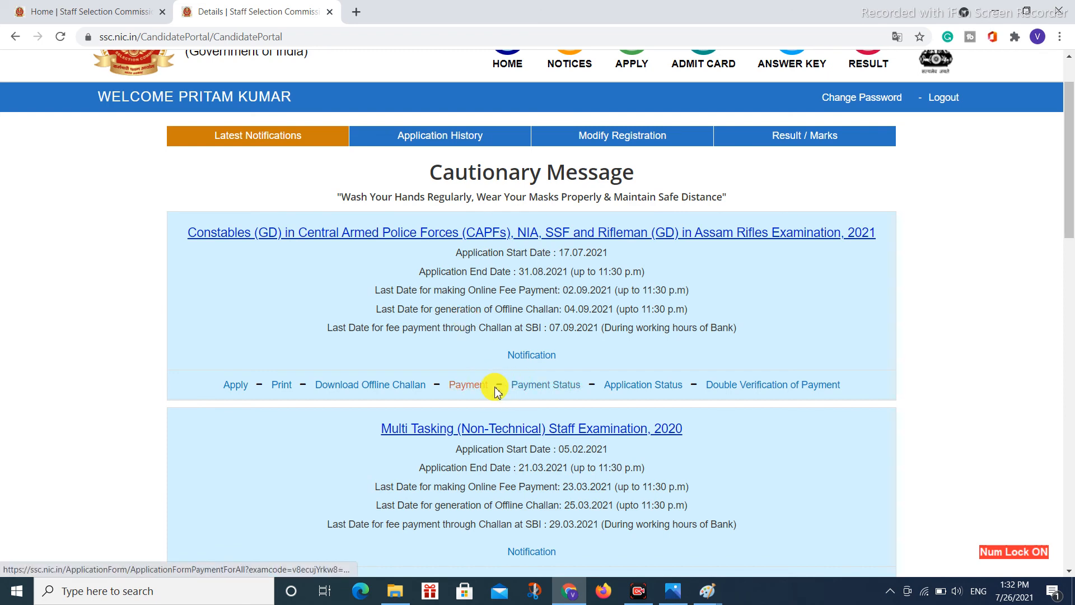
left_click(659, 388)
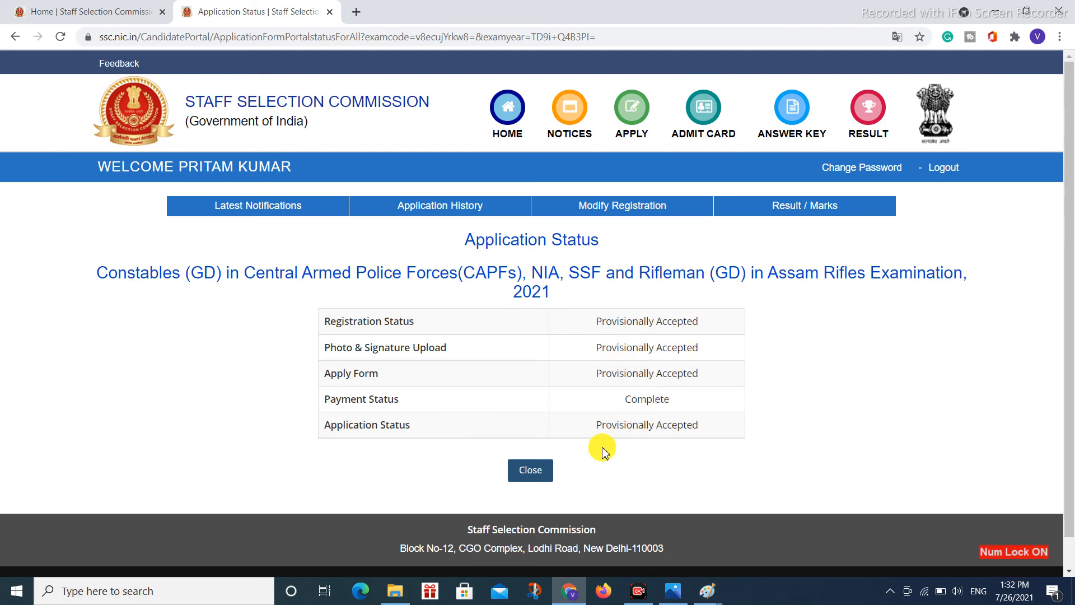
left_click(529, 469)
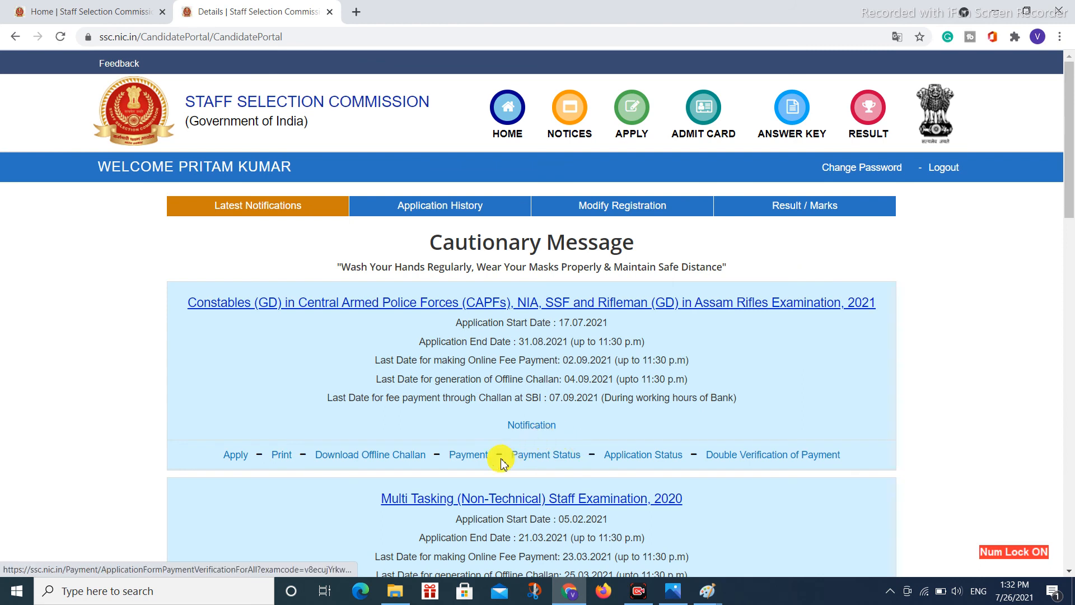
- Open the printable Constables (GD) application form and look through its three pages
left_click(281, 455)
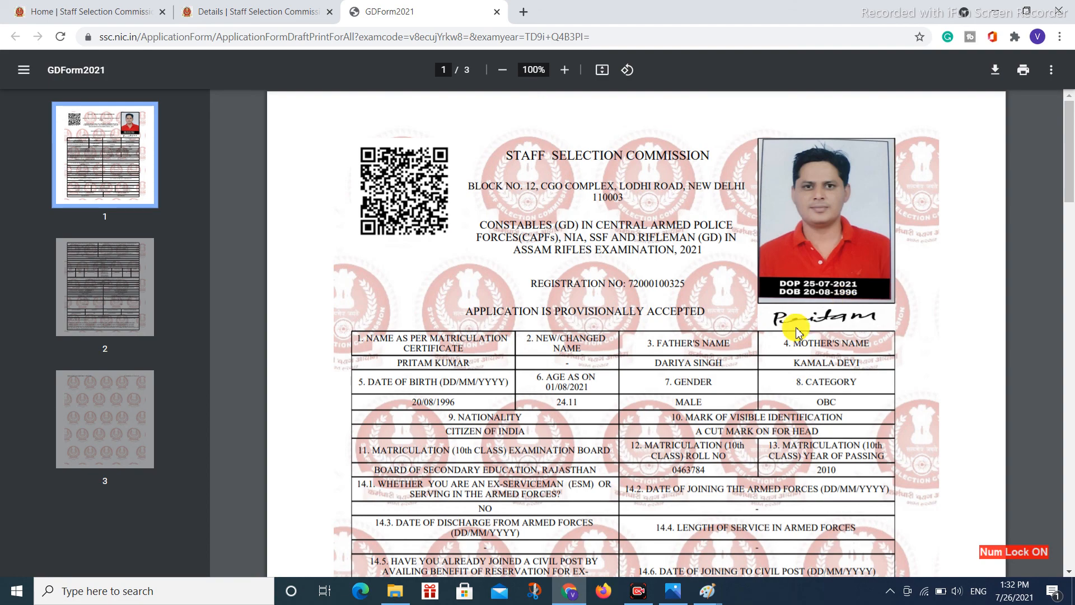
scroll(500, 295, "down", 20)
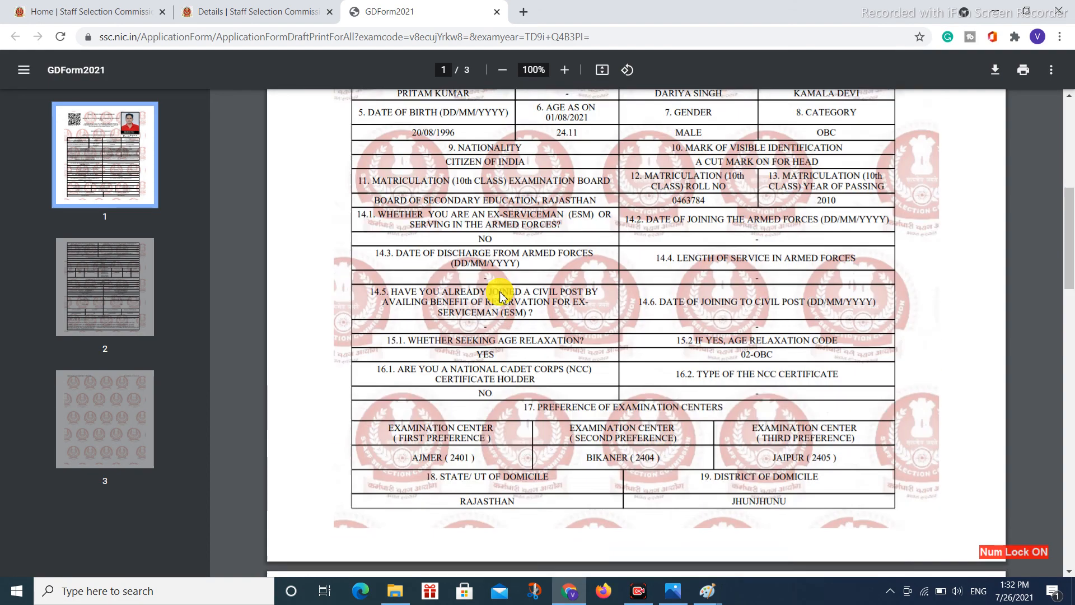
scroll(500, 295, "down", 10)
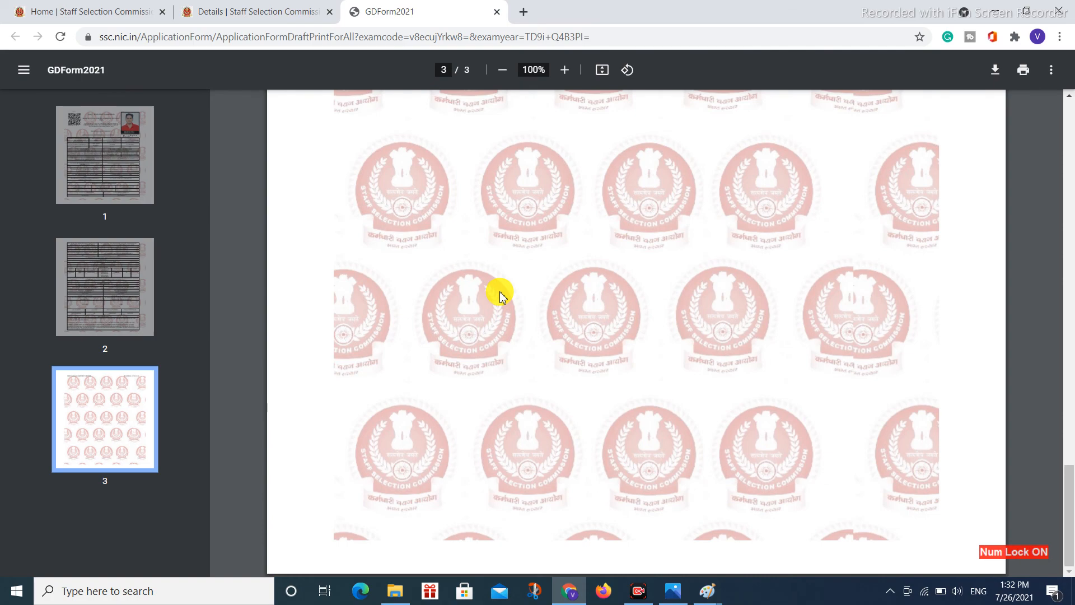
scroll(500, 295, "up", 8)
scroll(500, 291, "up", 2)
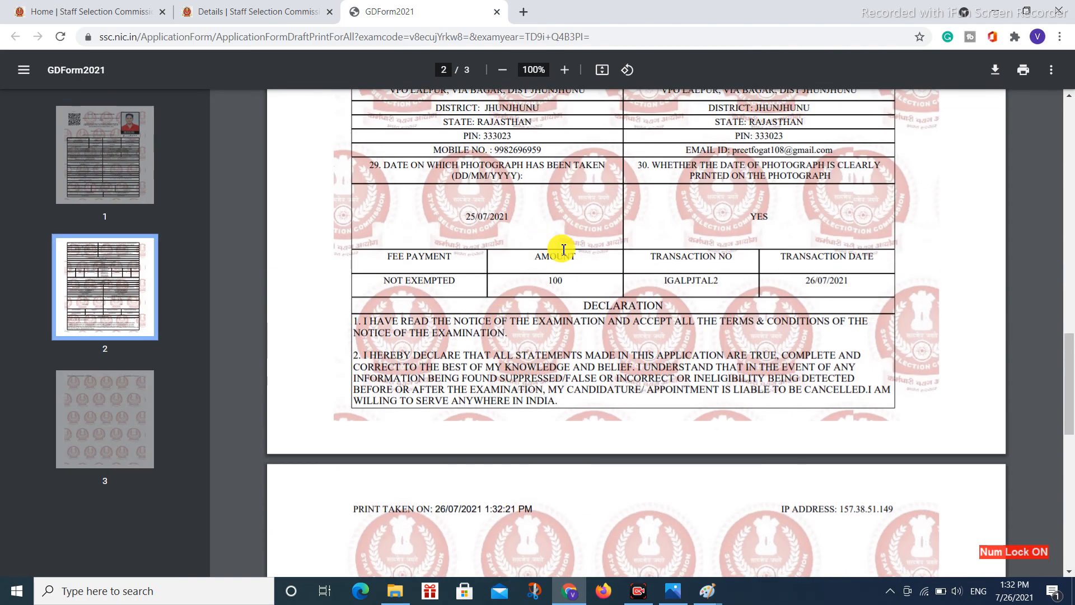
scroll(515, 241, "up", 2)
scroll(636, 269, "up", 2)
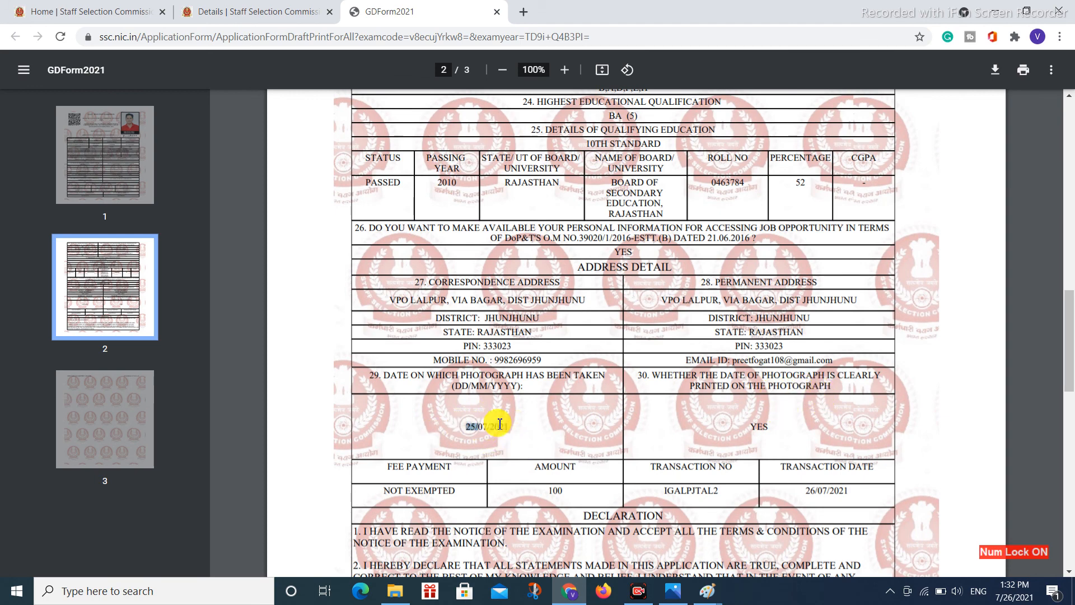
- Examine the date on which the photograph was taken on the form's second page
left_click_drag(472, 422, 564, 439)
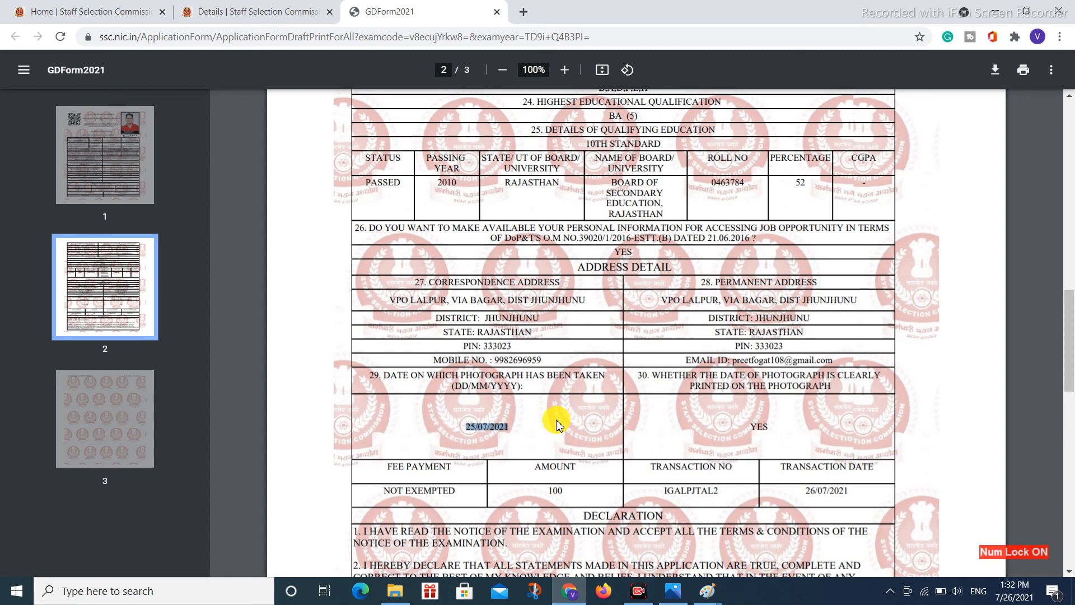
scroll(557, 424, "up", 3)
scroll(557, 421, "down", 4)
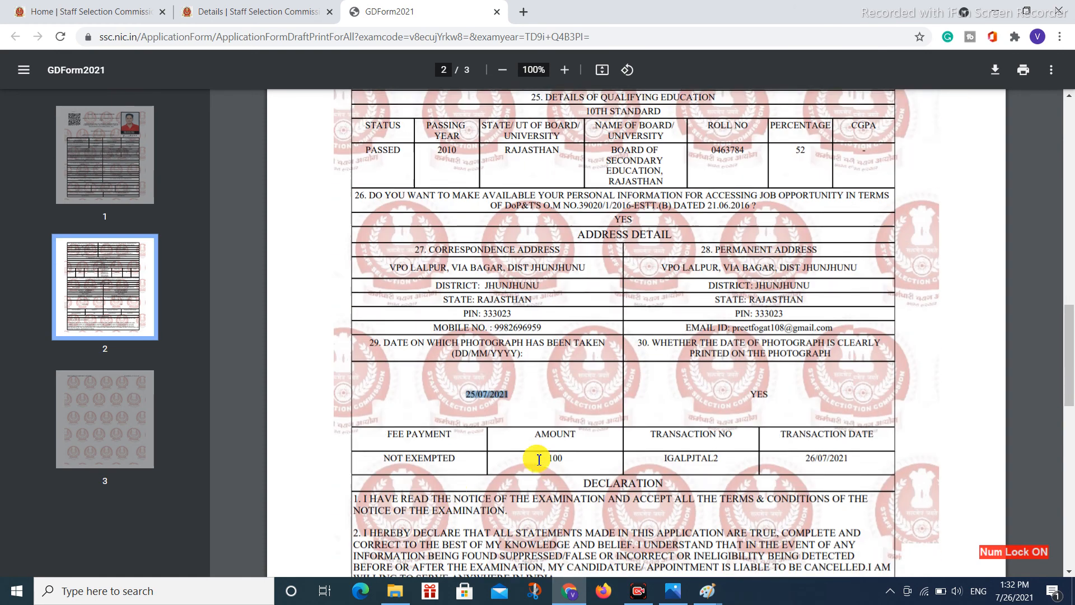
left_click(472, 358)
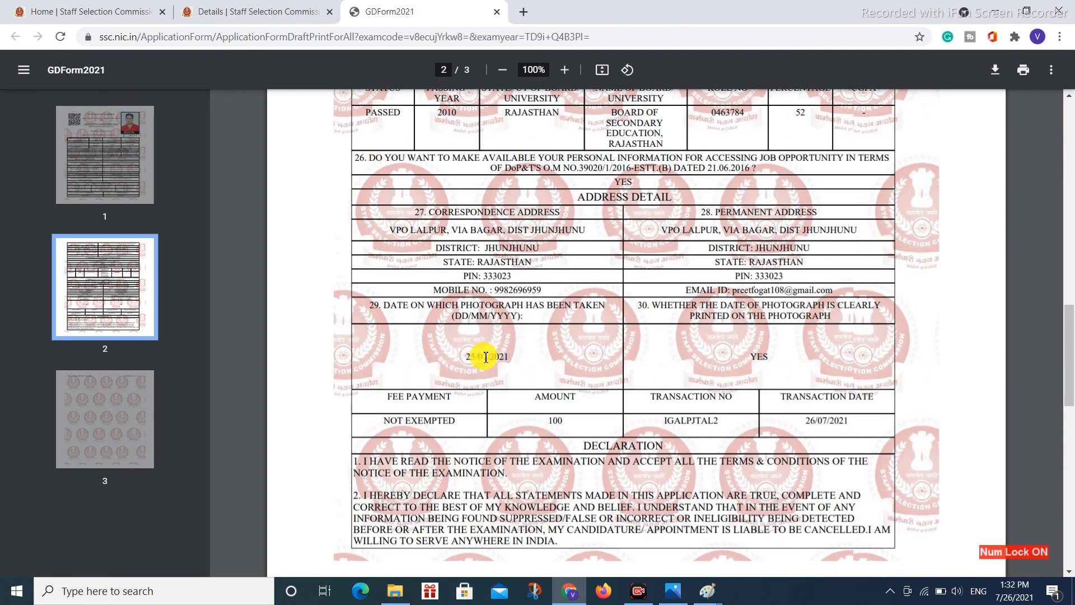
left_click_drag(465, 357, 511, 357)
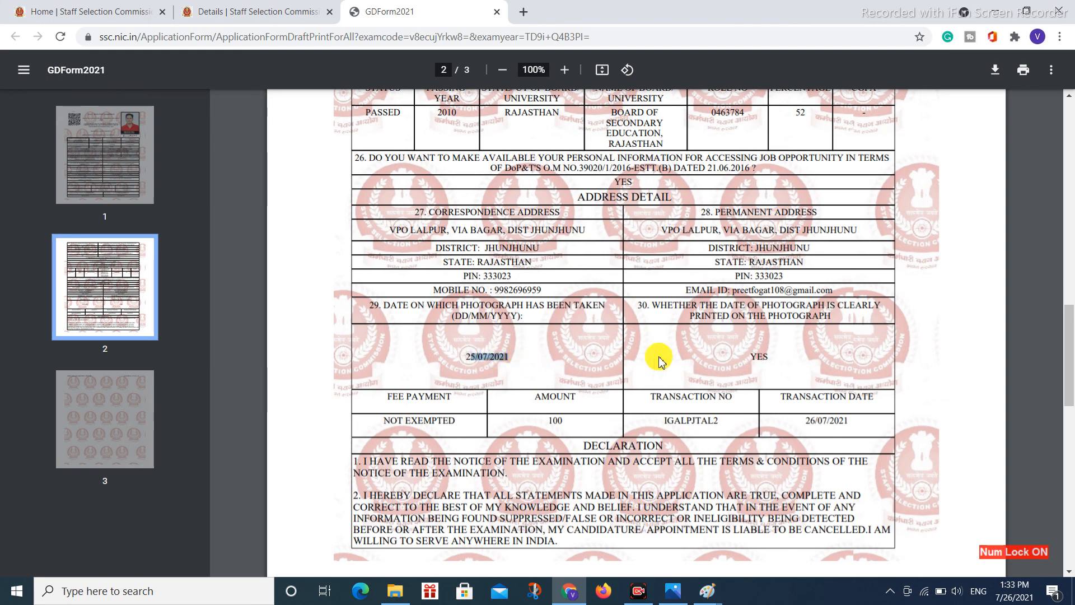
- Review the qualification and post preference entries on the second page, and return to the start of the form
scroll(604, 342, "up", 4)
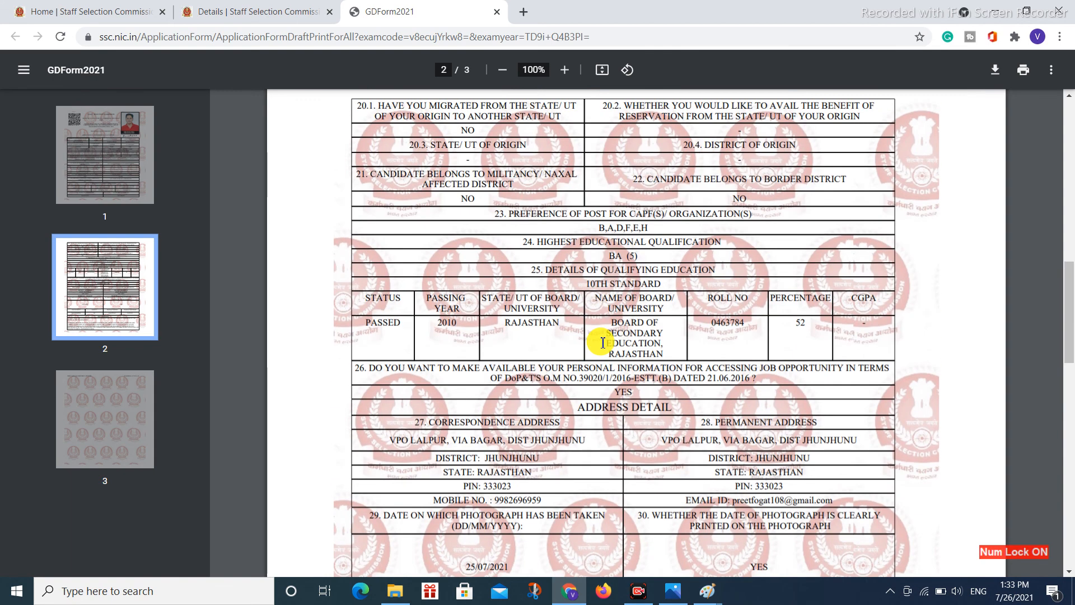
scroll(593, 342, "up", 1)
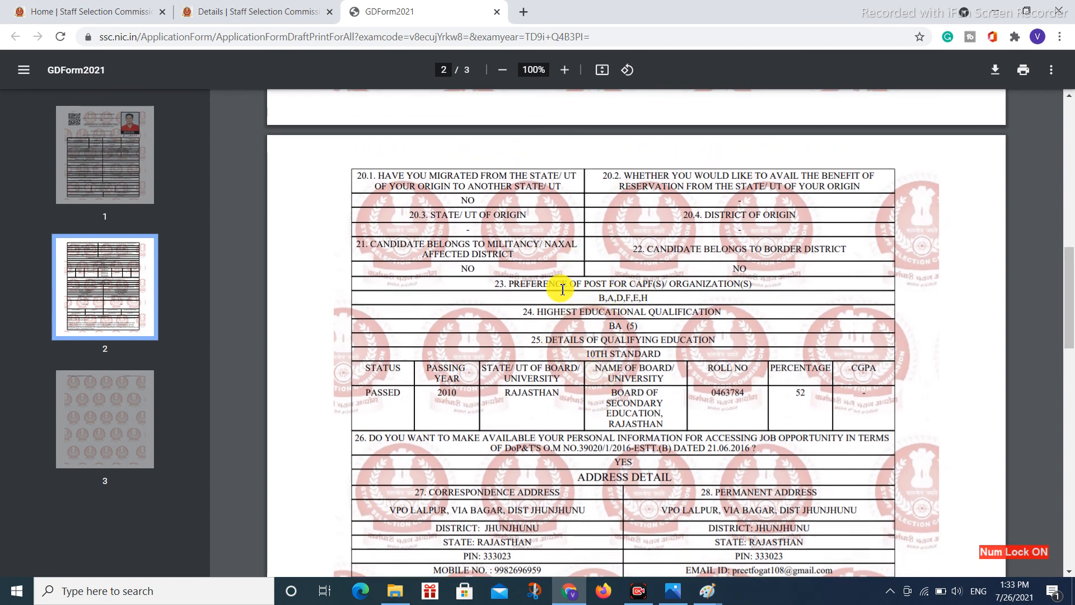
left_click_drag(556, 283, 645, 294)
scroll(638, 297, "up", 20)
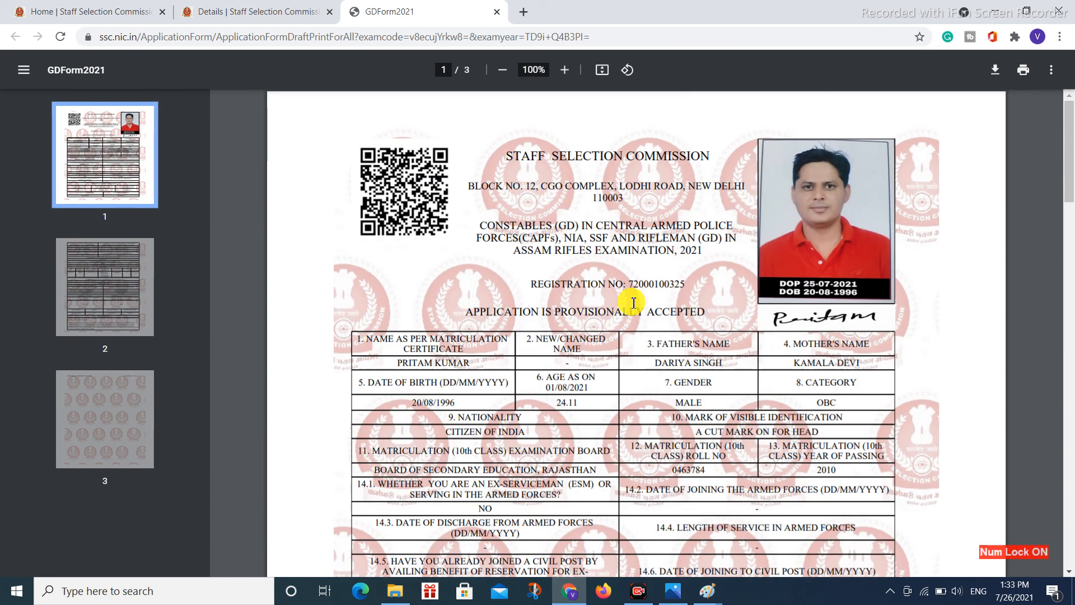